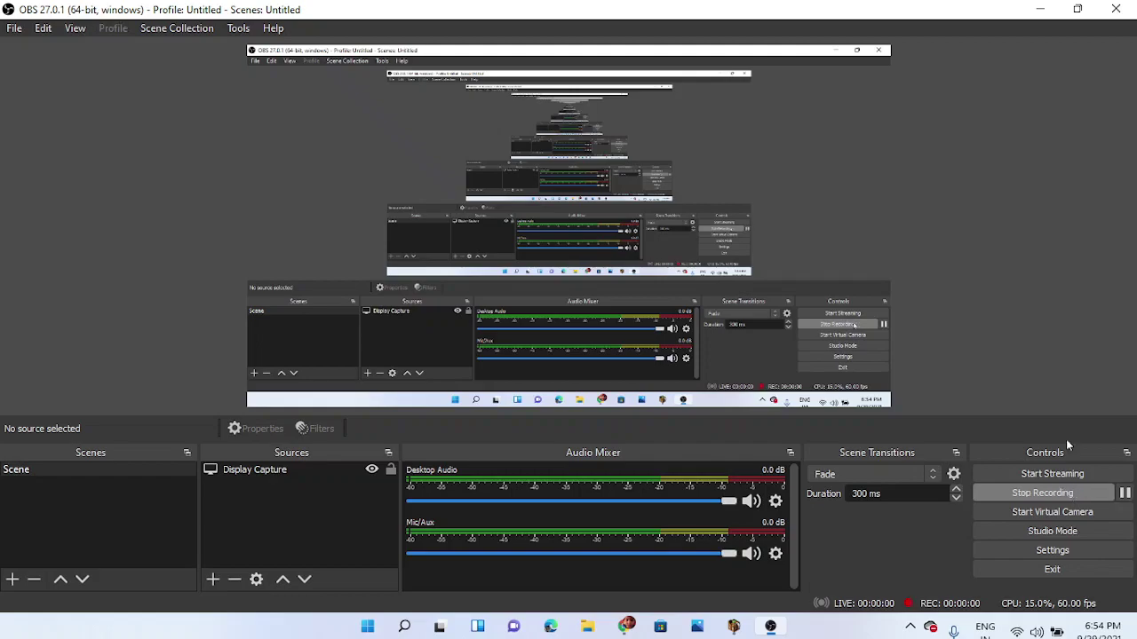
- Minimize the OBS window and switch to the open Mine-imator project
click(1051, 6)
click(736, 626)
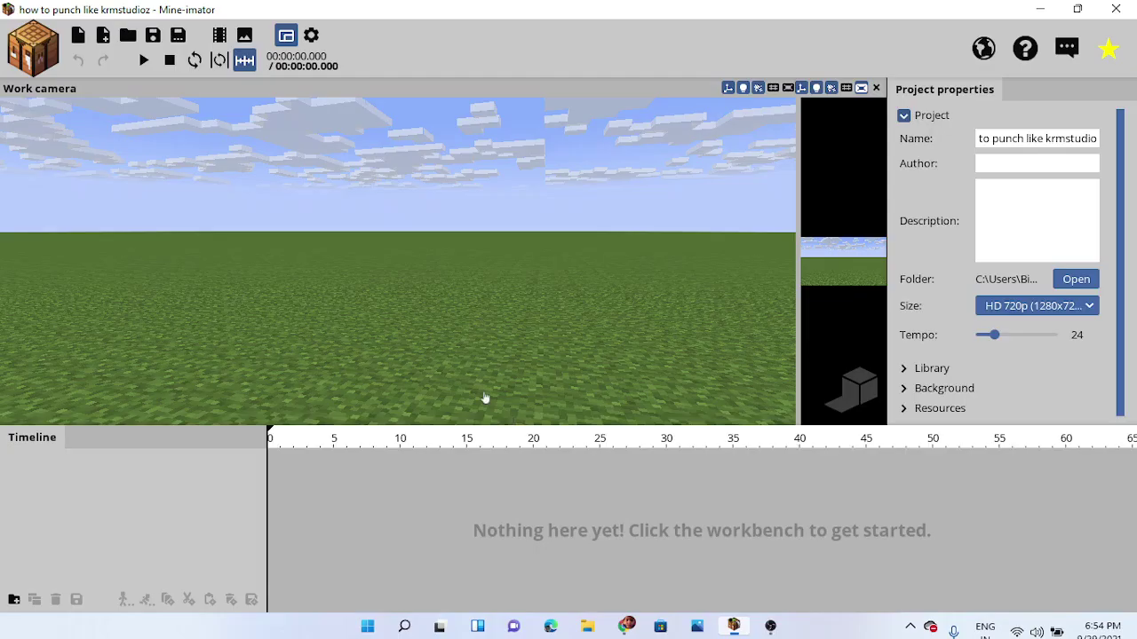
click(33, 47)
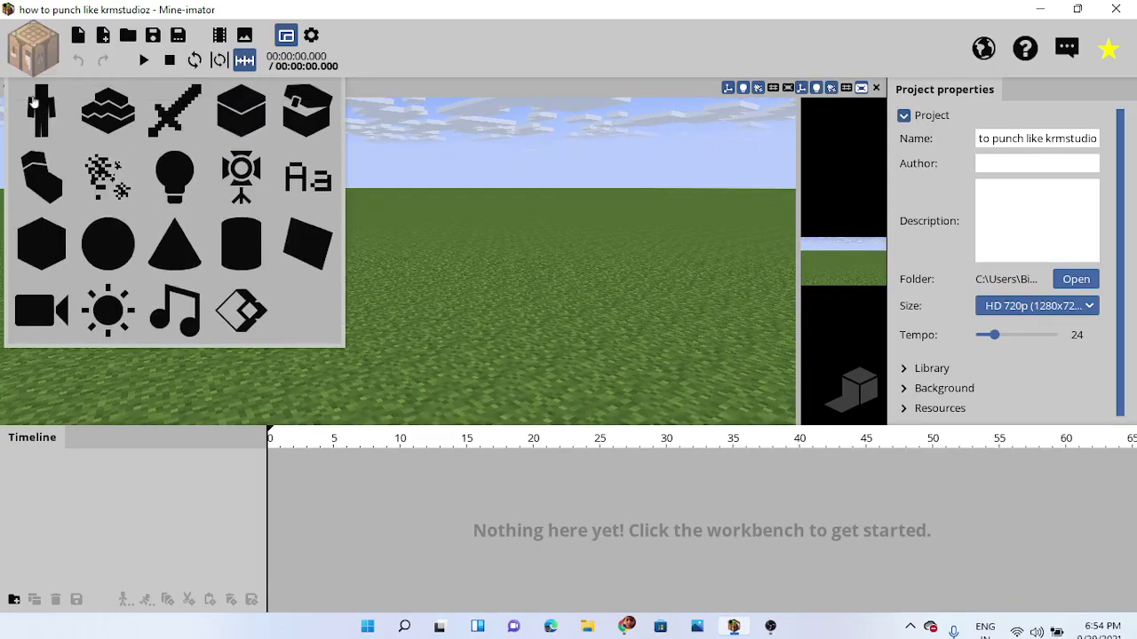
click(42, 111)
click(479, 505)
click(485, 476)
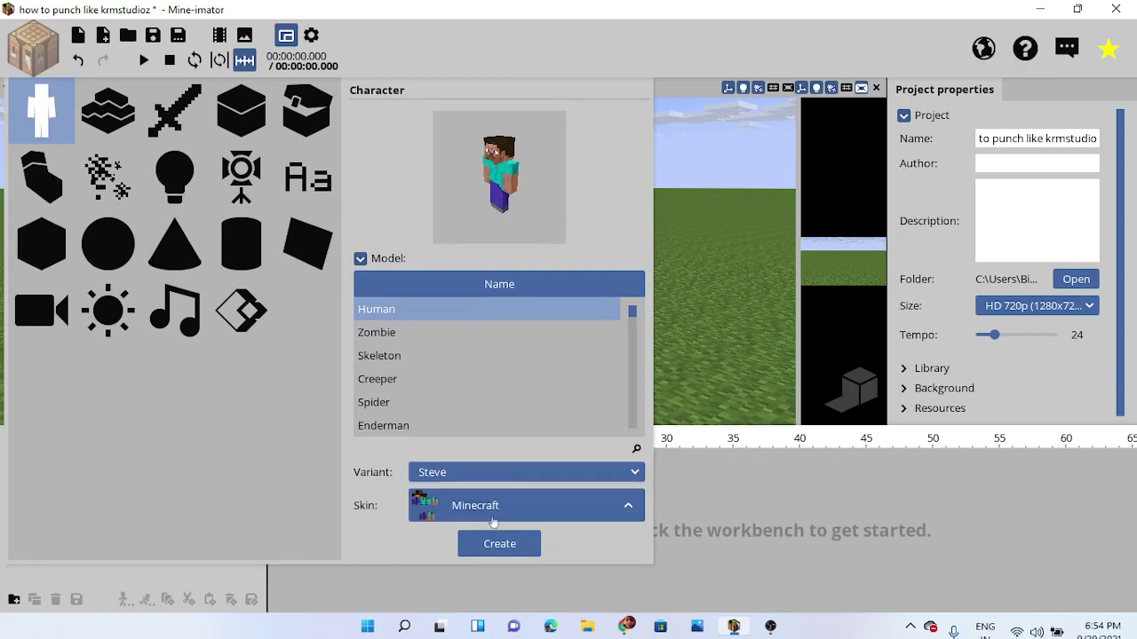
click(495, 516)
click(715, 279)
click(711, 279)
drag(711, 279, 711, 311)
click(1037, 5)
click(1036, 7)
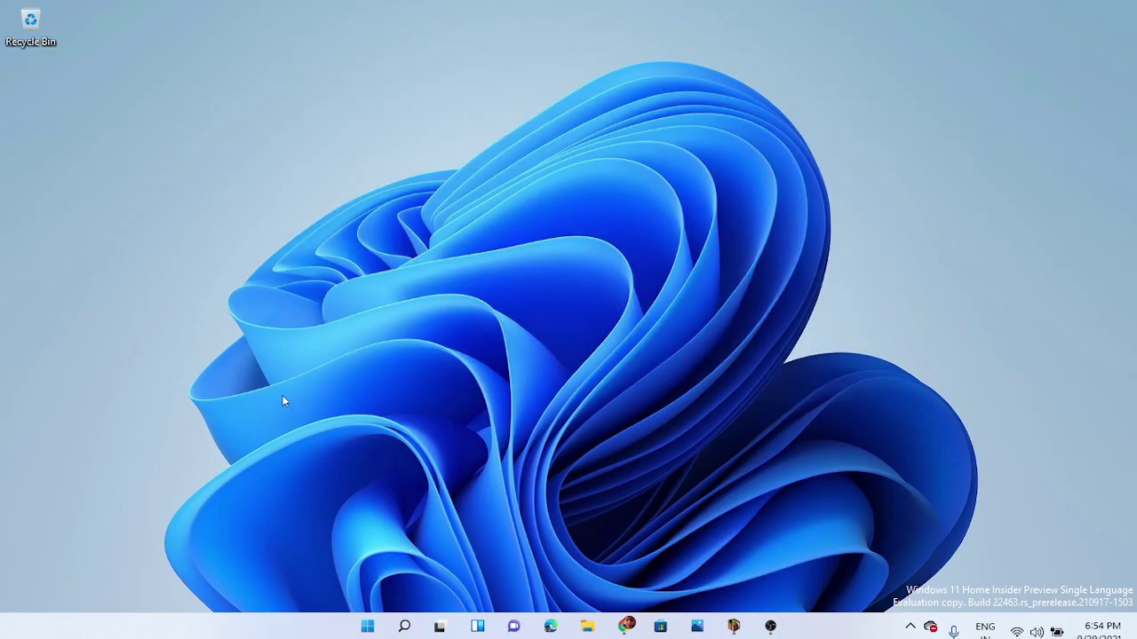
key(super+r)
key(Return)
key(super+e)
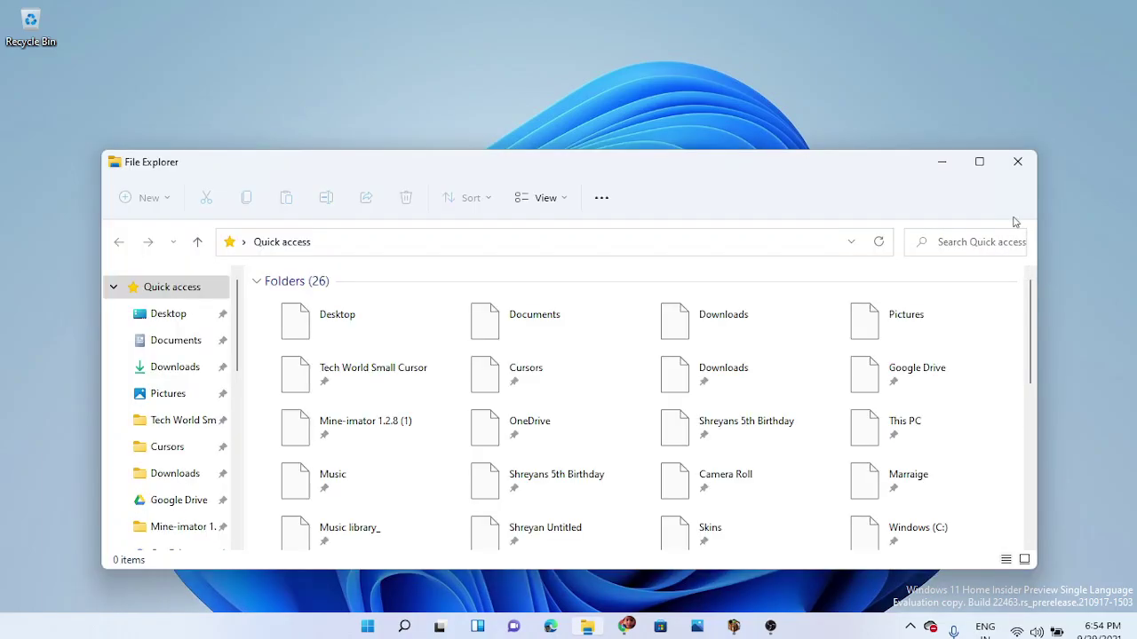
click(1026, 169)
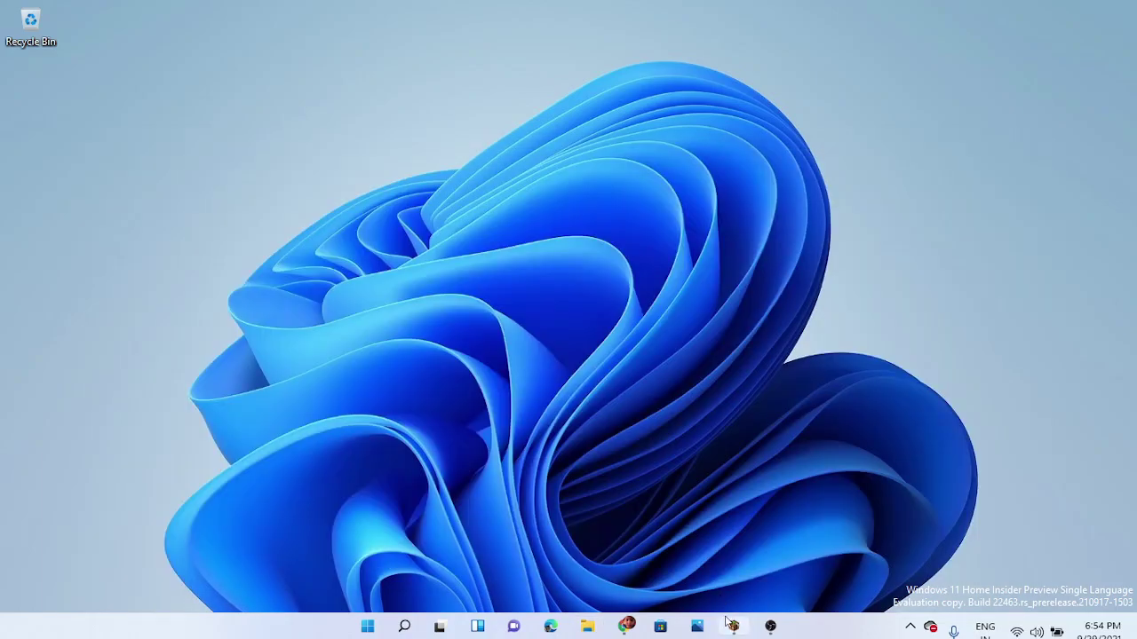
click(727, 621)
drag(321, 312, 334, 308)
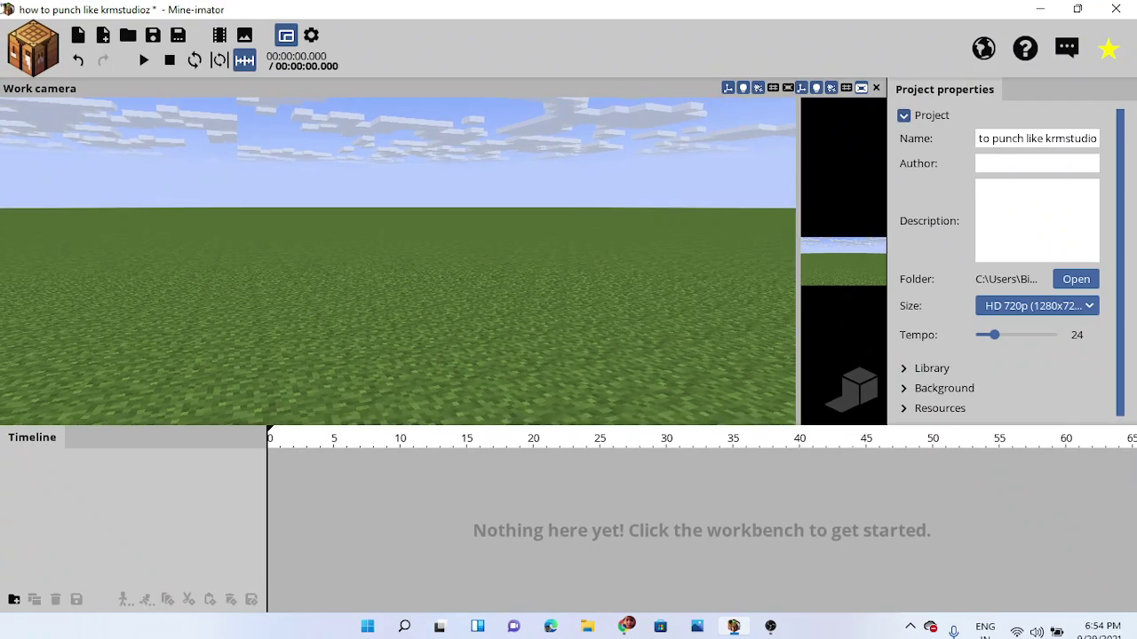
- Create a Human character using the Krmstudioz skin image from the Skins folder
click(33, 47)
click(41, 109)
click(465, 506)
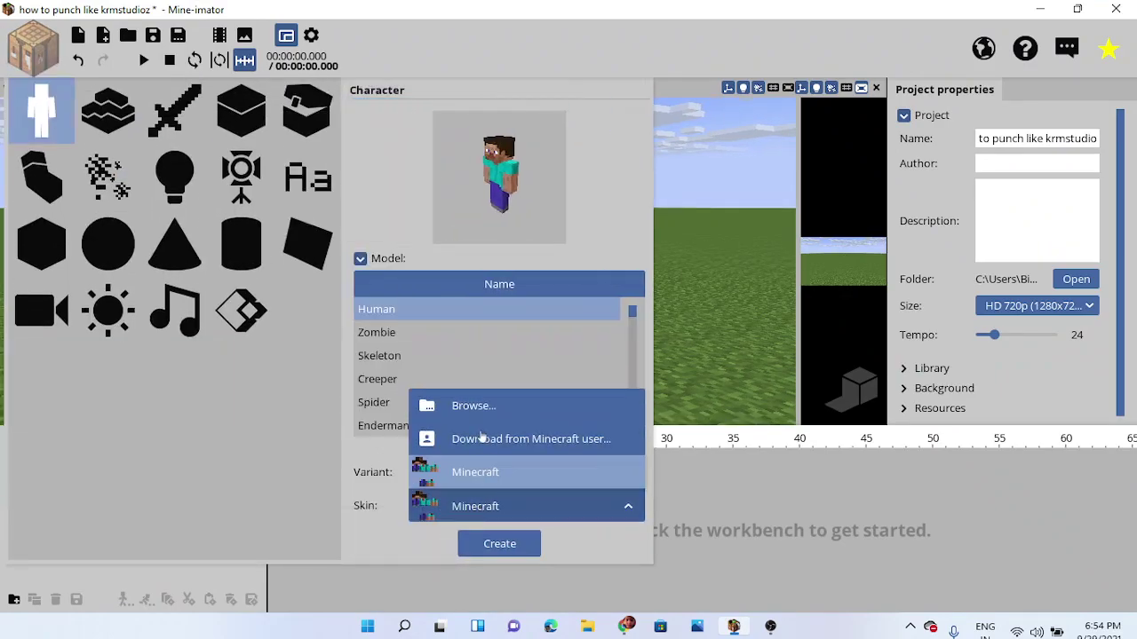
click(473, 406)
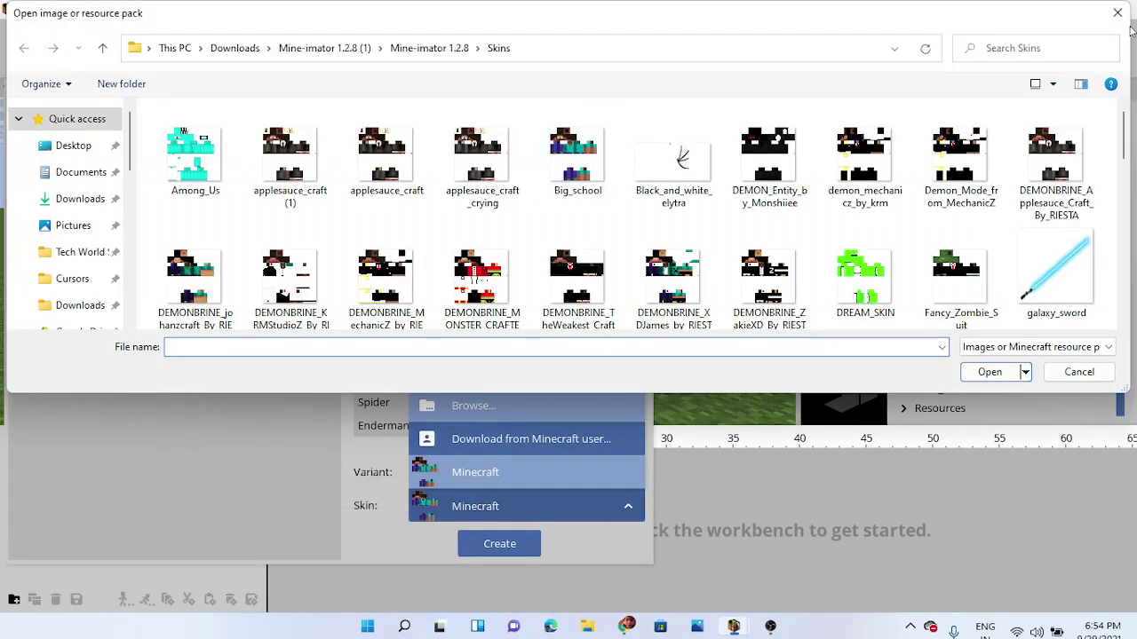
click(1118, 12)
click(494, 512)
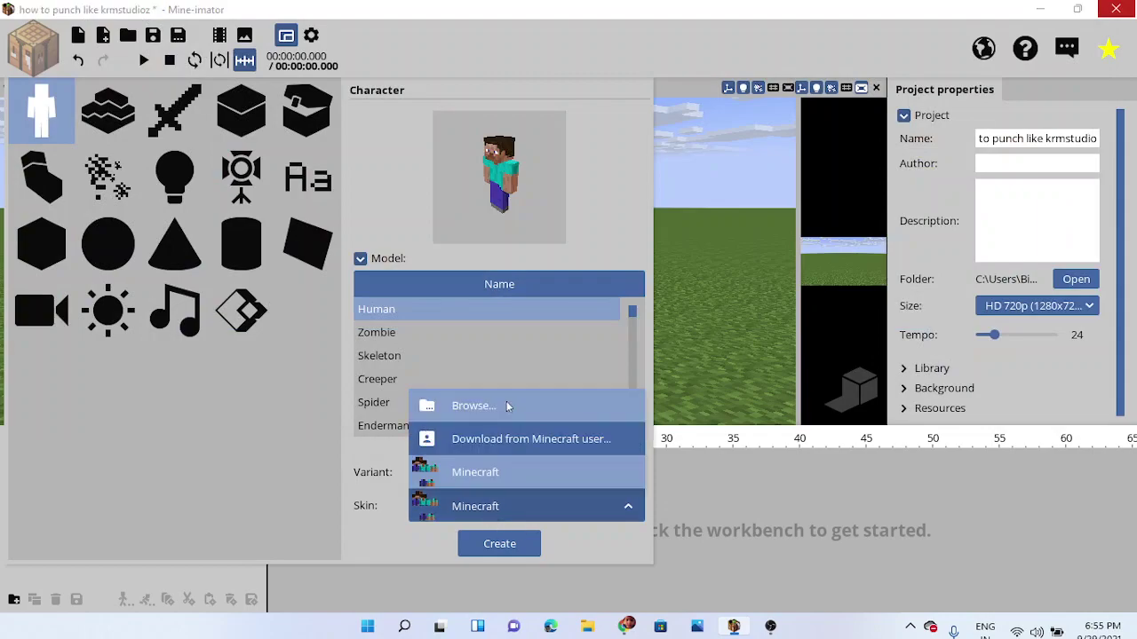
click(507, 405)
scroll(1130, 203, down, 3)
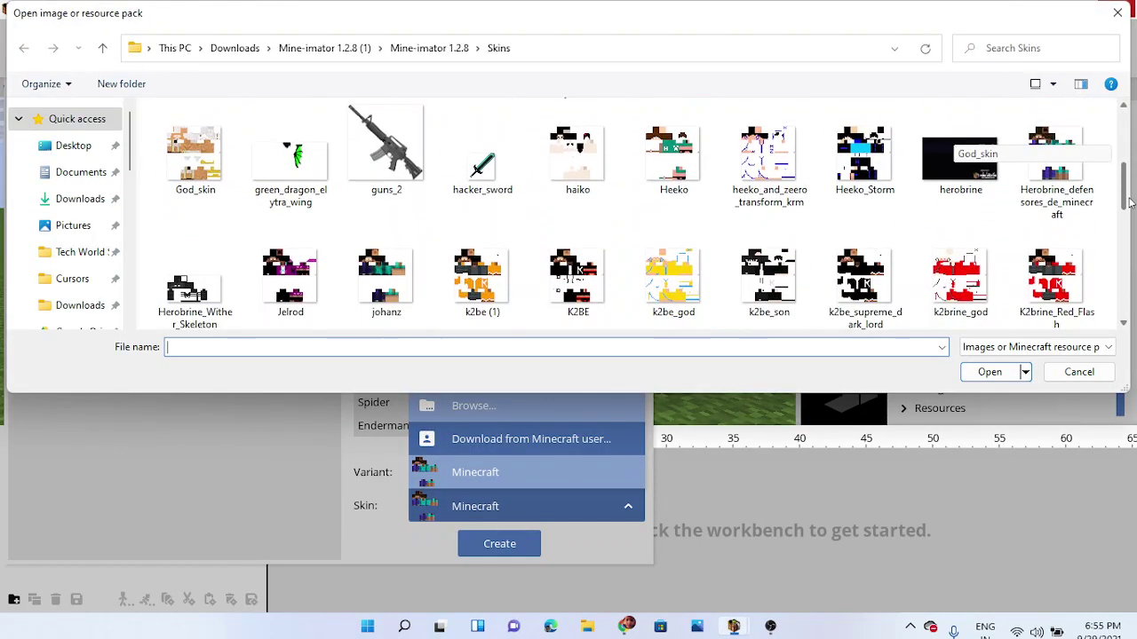
scroll(1129, 203, down, 3)
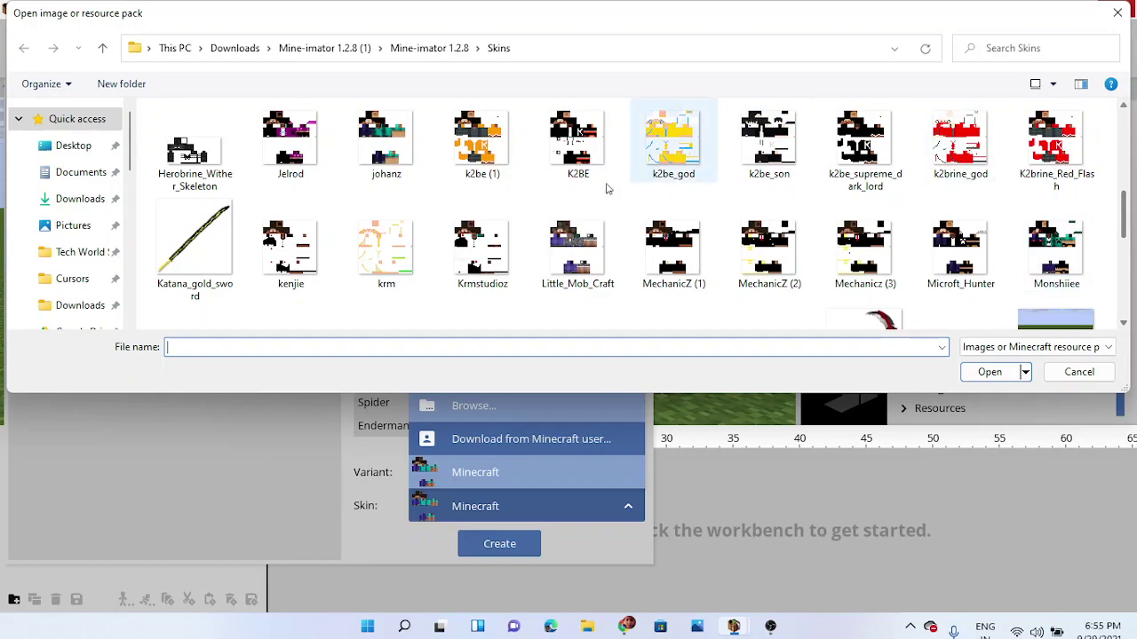
double_click(482, 250)
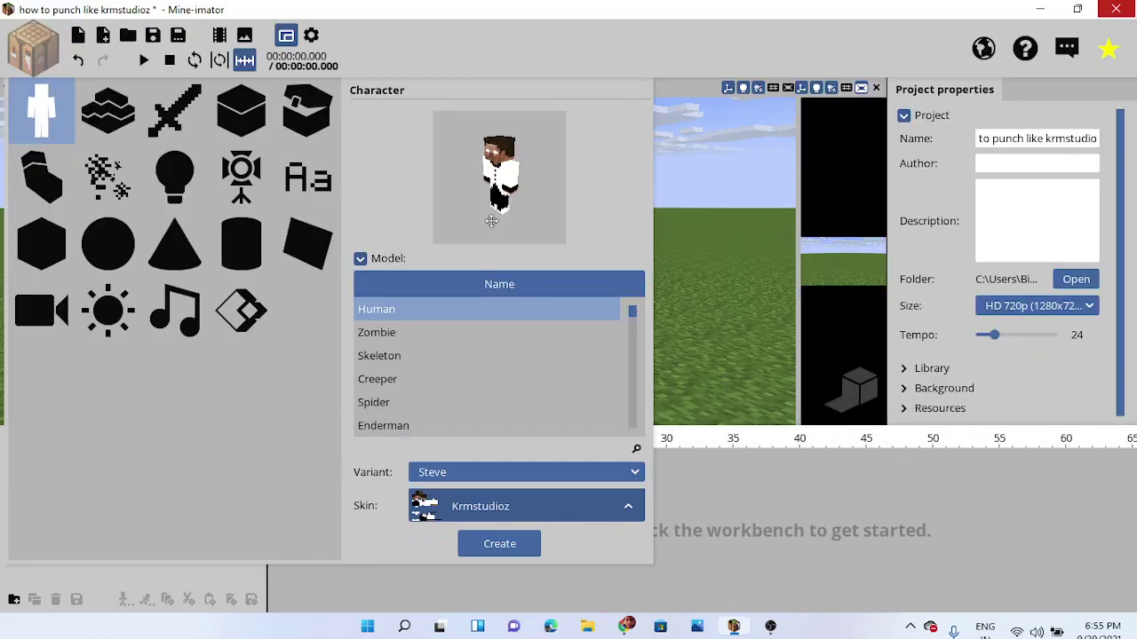
click(500, 544)
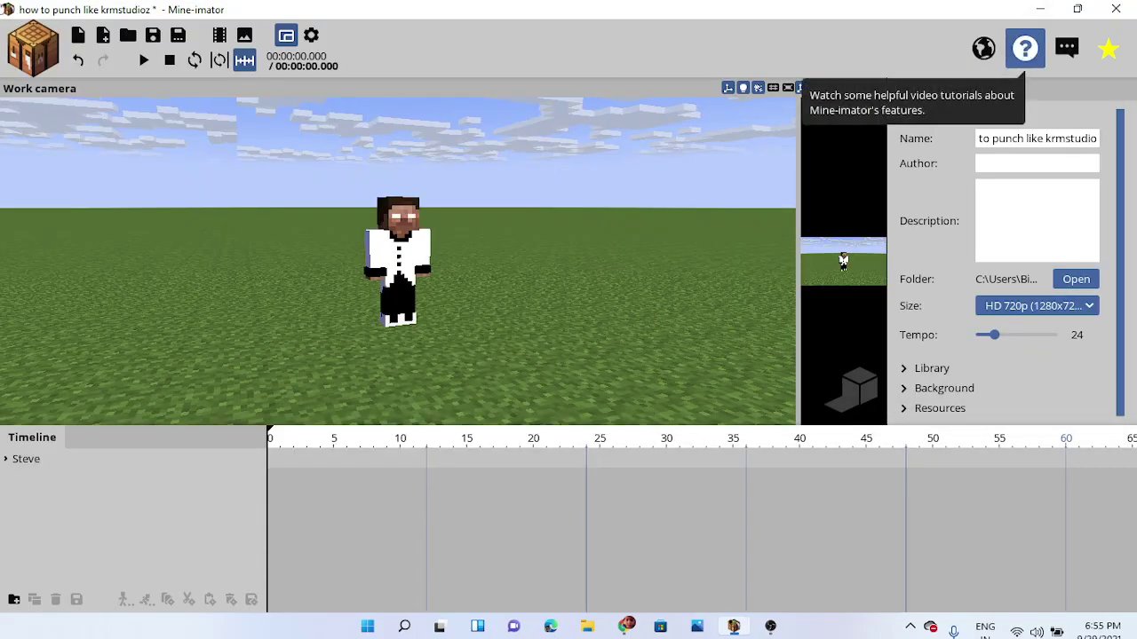
click(25, 49)
click(40, 97)
click(475, 507)
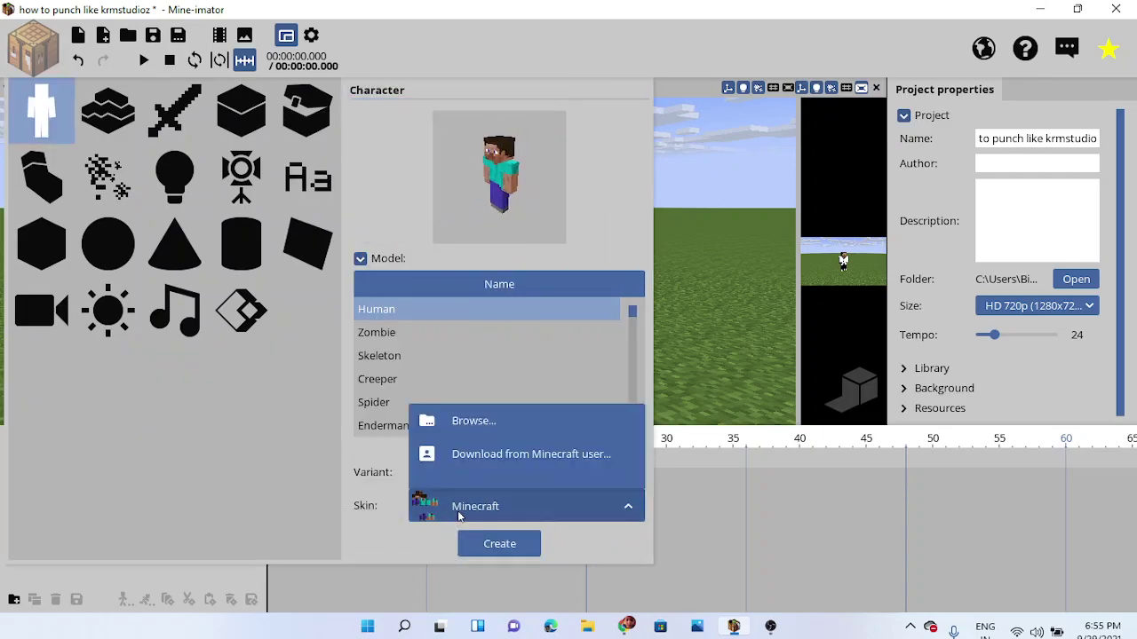
click(486, 407)
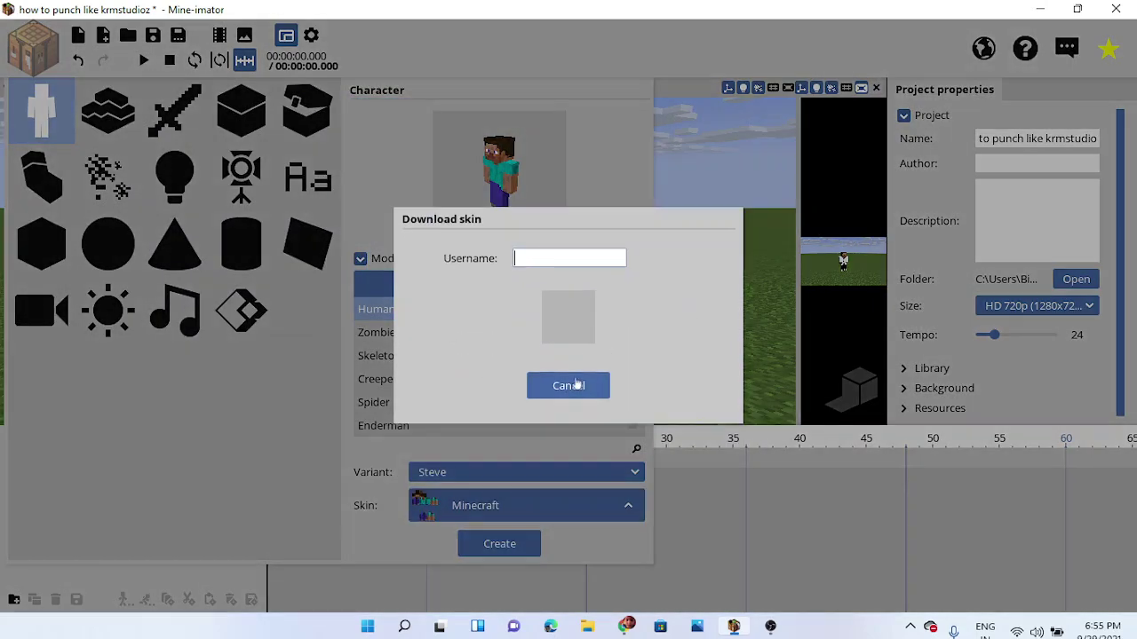
click(578, 384)
click(703, 293)
- Pose the character's right arm at frame 0 with a Z rotation of about -86° and an X bend of about 60°
drag(704, 293, 662, 318)
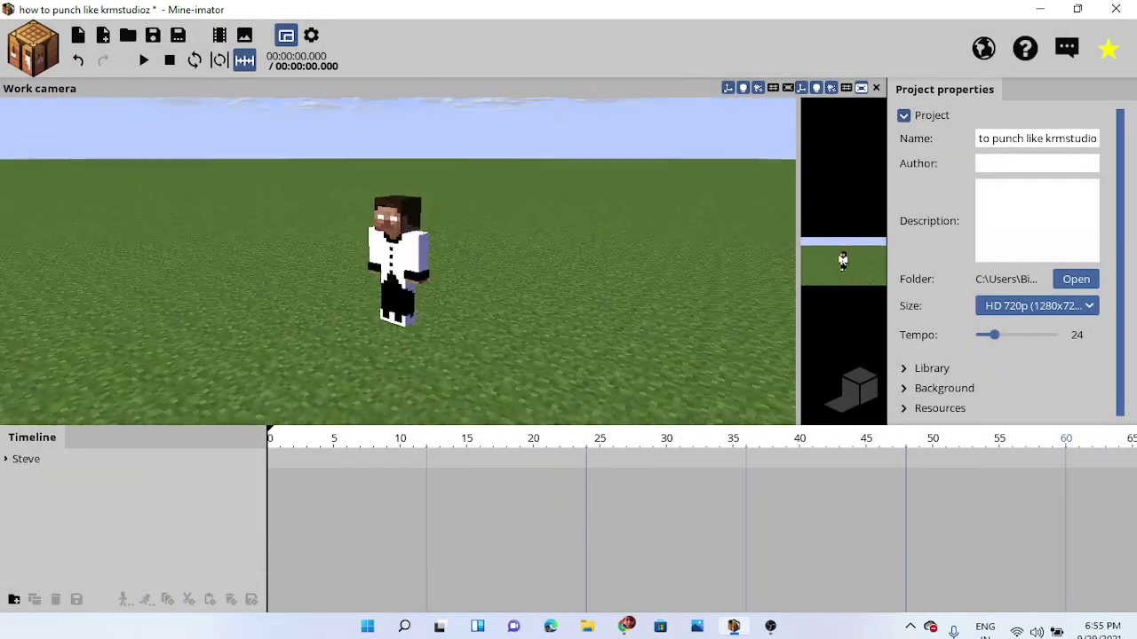
drag(266, 302, 394, 284)
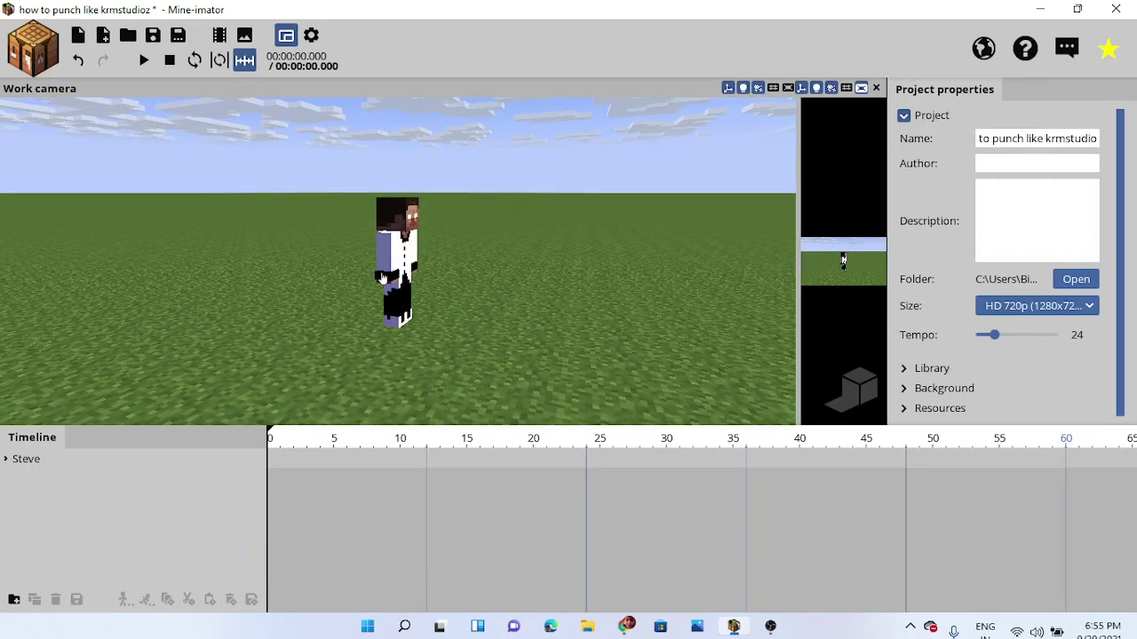
click(395, 285)
drag(237, 241, 182, 218)
click(272, 246)
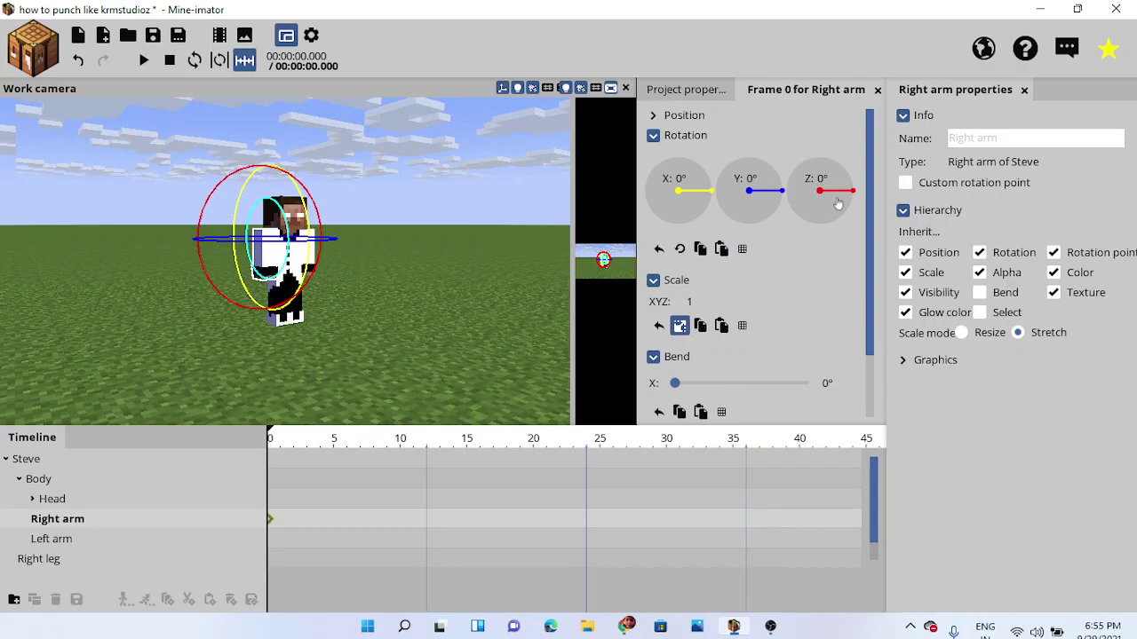
drag(837, 204, 822, 229)
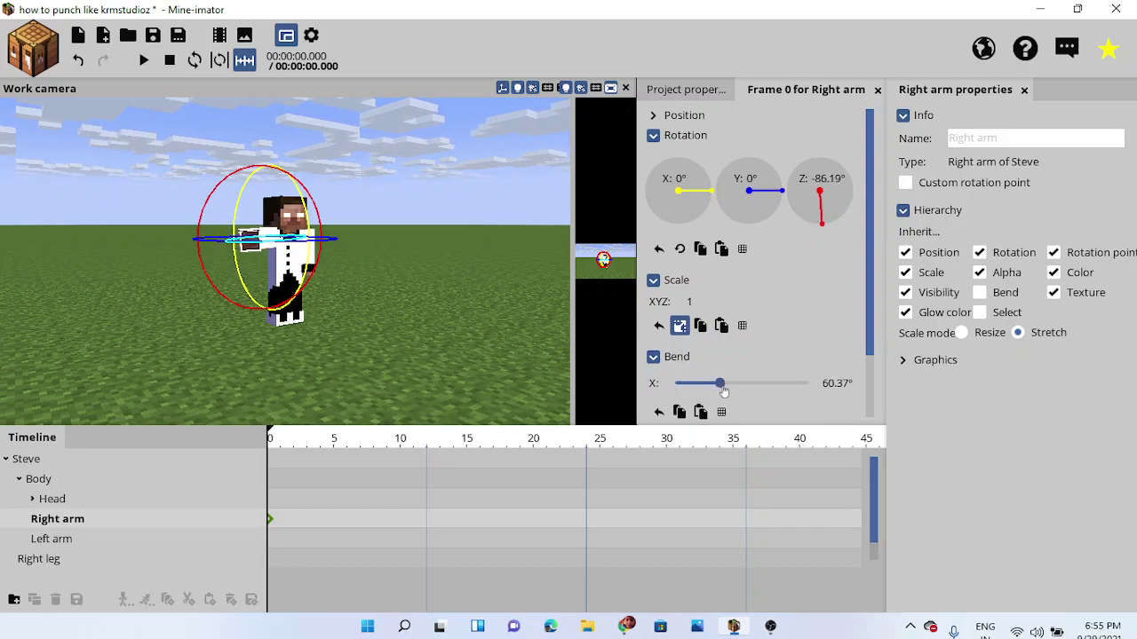
drag(781, 198, 738, 204)
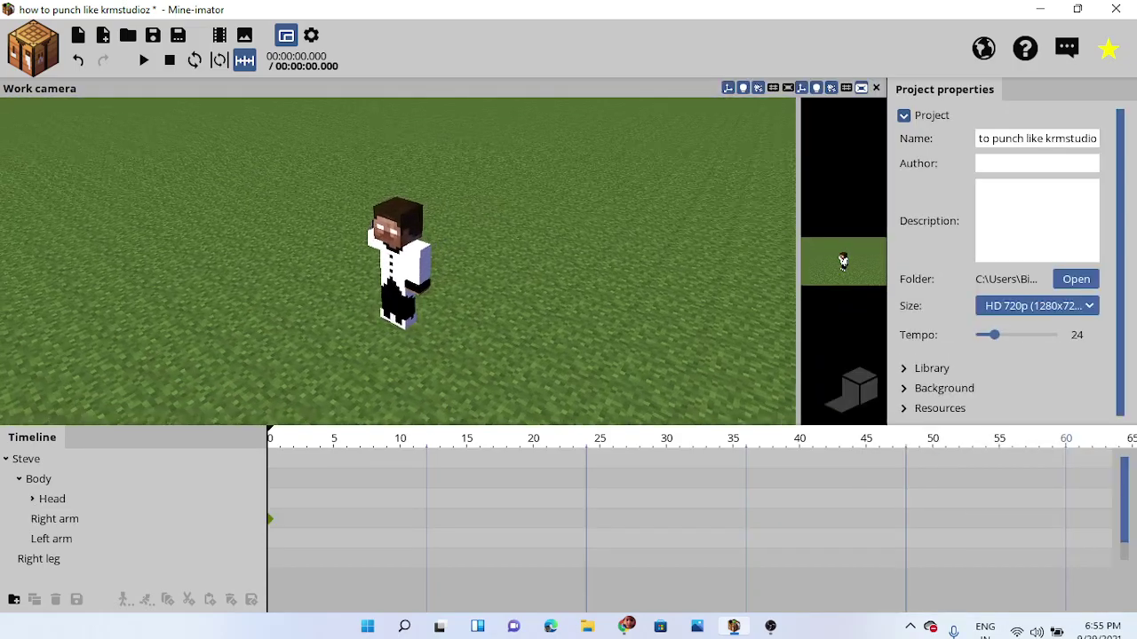
- Select the whole posed character and delete it from the scene
mouse_move(431, 203)
mouse_down()
mouse_move(391, 174)
mouse_move(497, 142)
mouse_move(431, 203)
mouse_up()
click(407, 273)
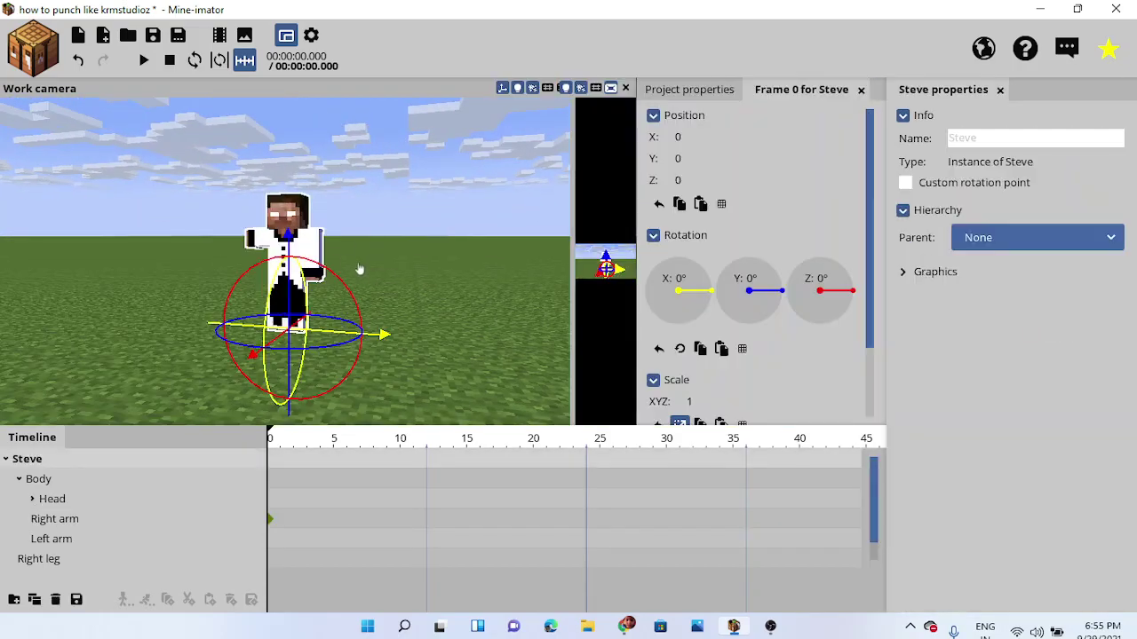
click(244, 238)
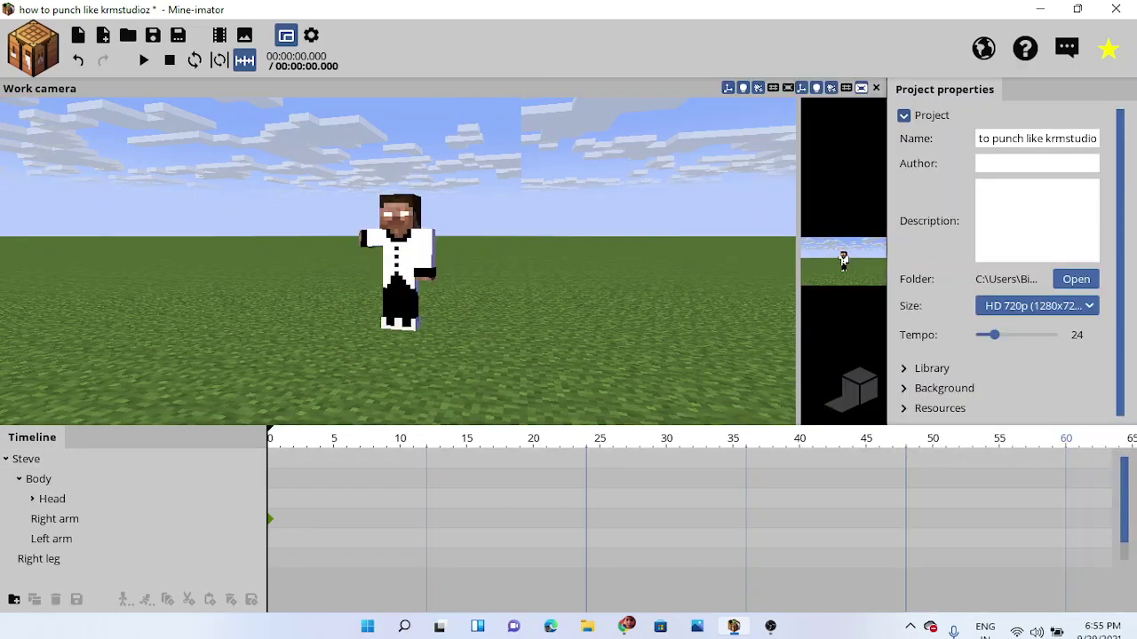
drag(244, 238, 359, 258)
click(365, 246)
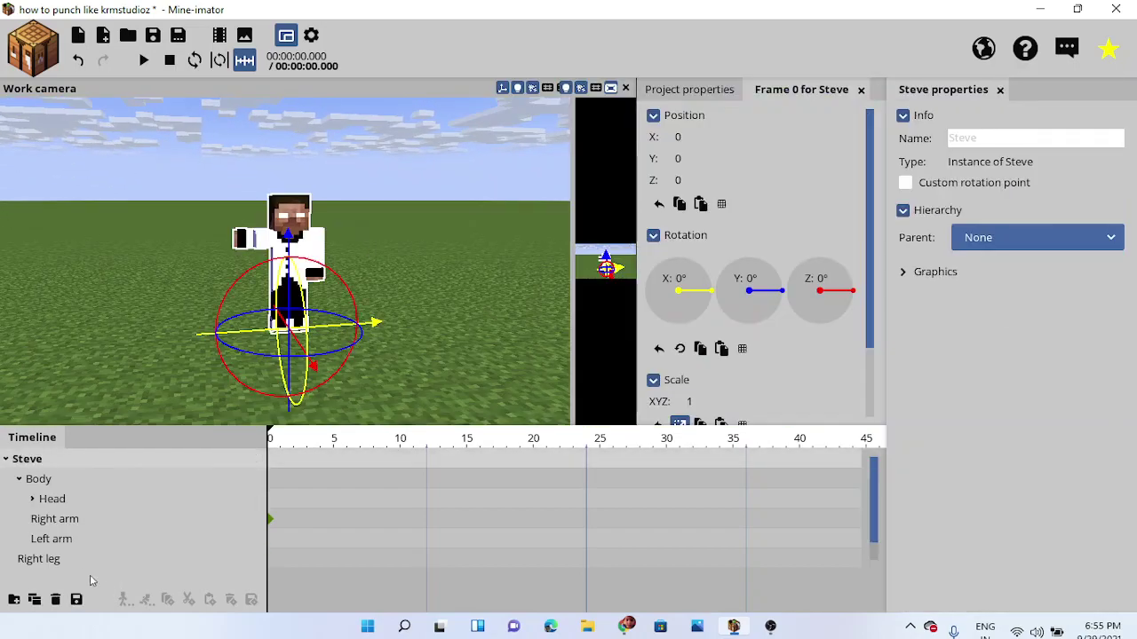
click(55, 599)
- Create a new Human character with the already imported Krmstudioz skin
click(32, 49)
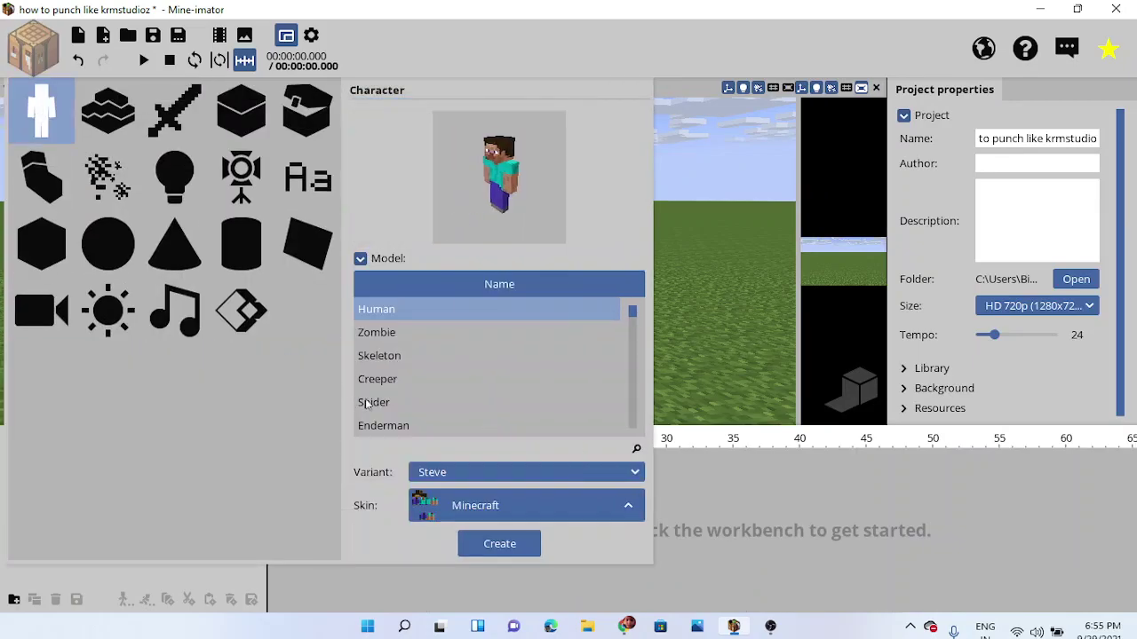
click(443, 502)
click(497, 471)
click(500, 544)
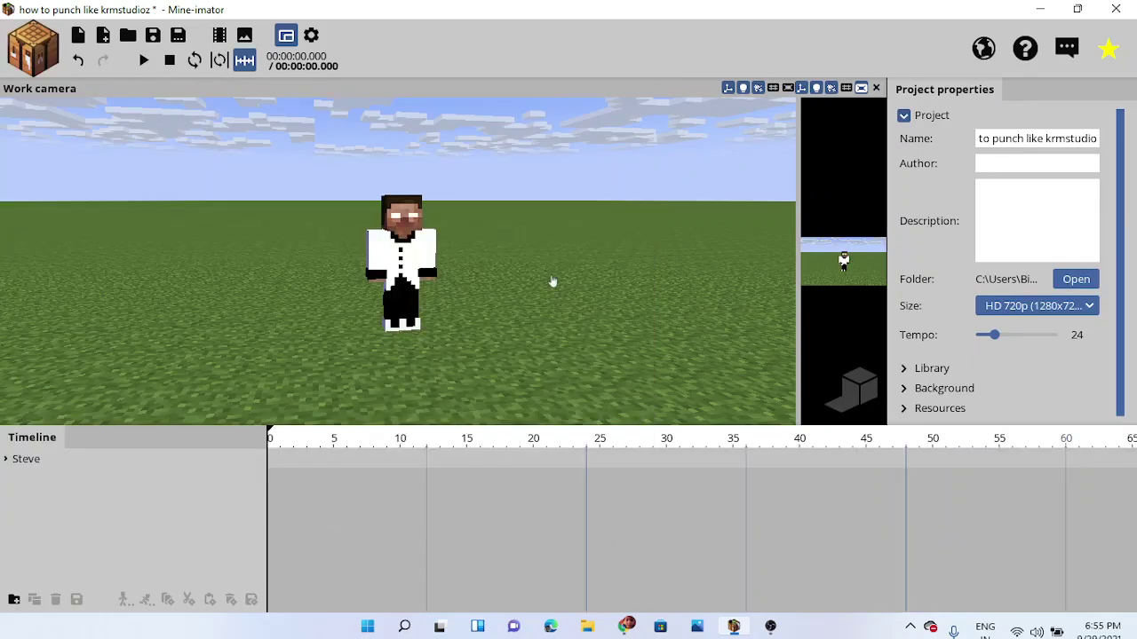
- Rotate the whole character around its Y axis to about 81° at frame 0
right_drag(553, 282, 569, 284)
drag(276, 238, 320, 234)
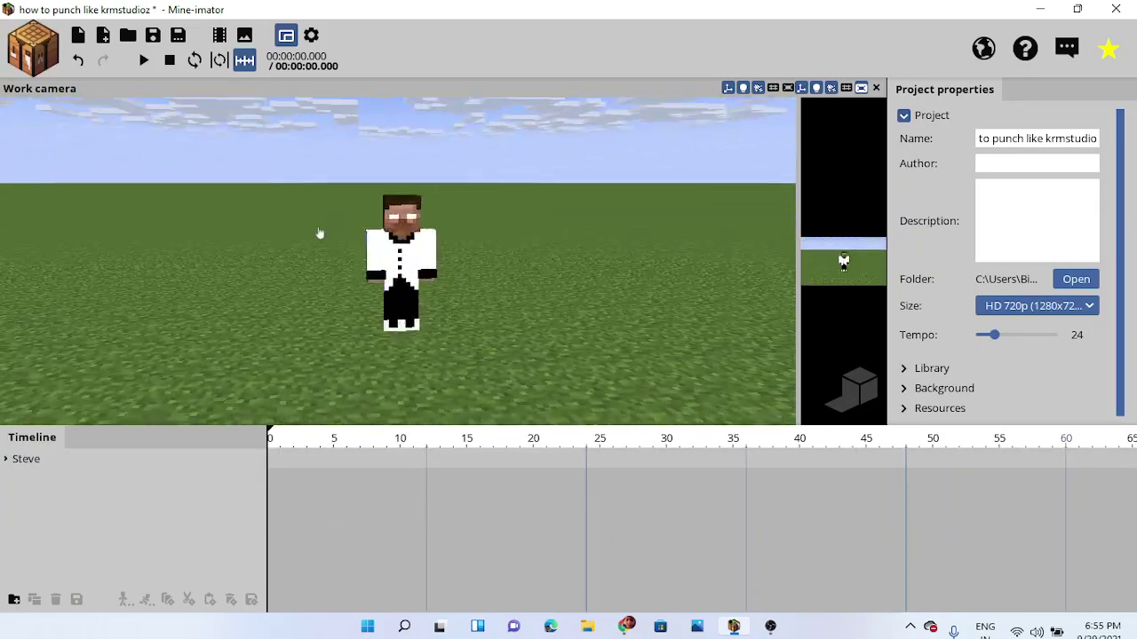
drag(438, 273, 448, 278)
click(435, 275)
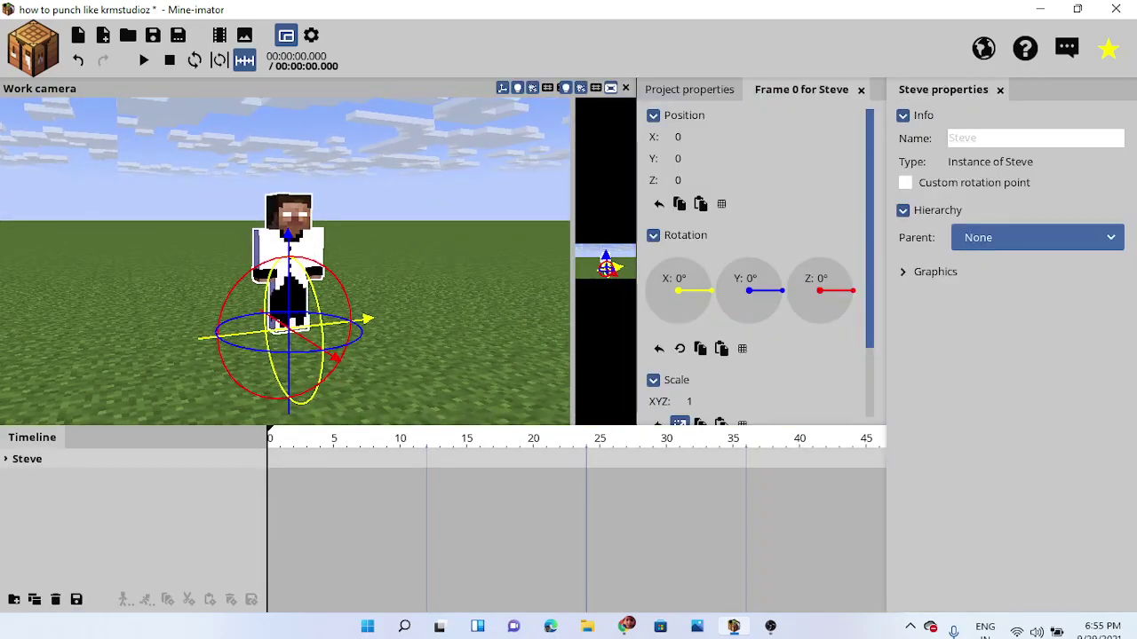
drag(380, 286, 242, 230)
click(370, 287)
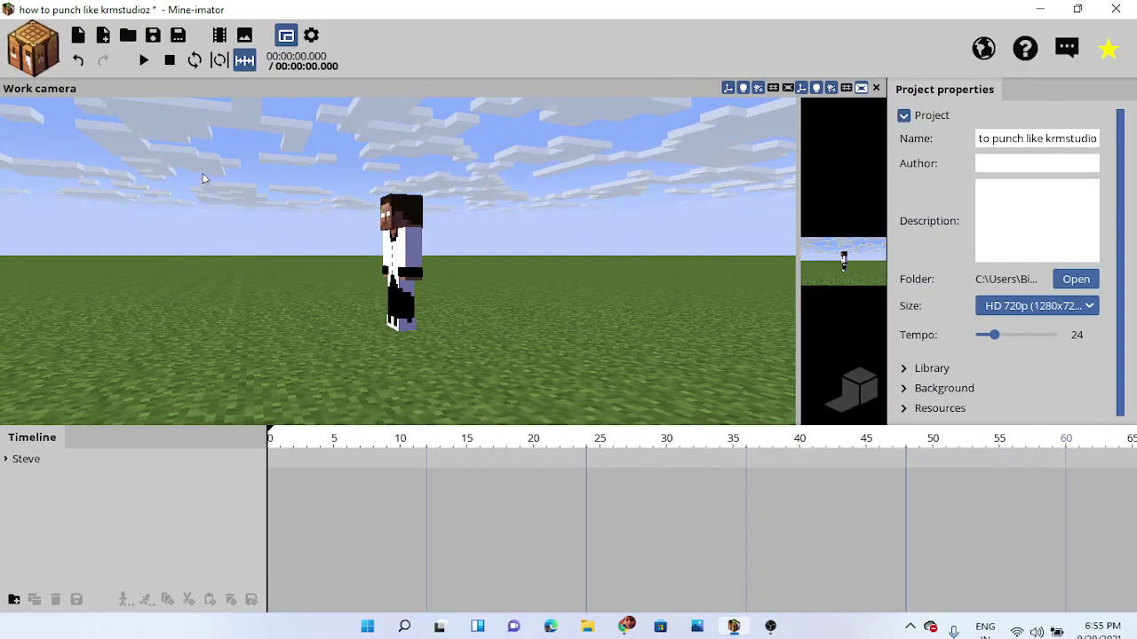
click(394, 288)
drag(373, 335, 329, 135)
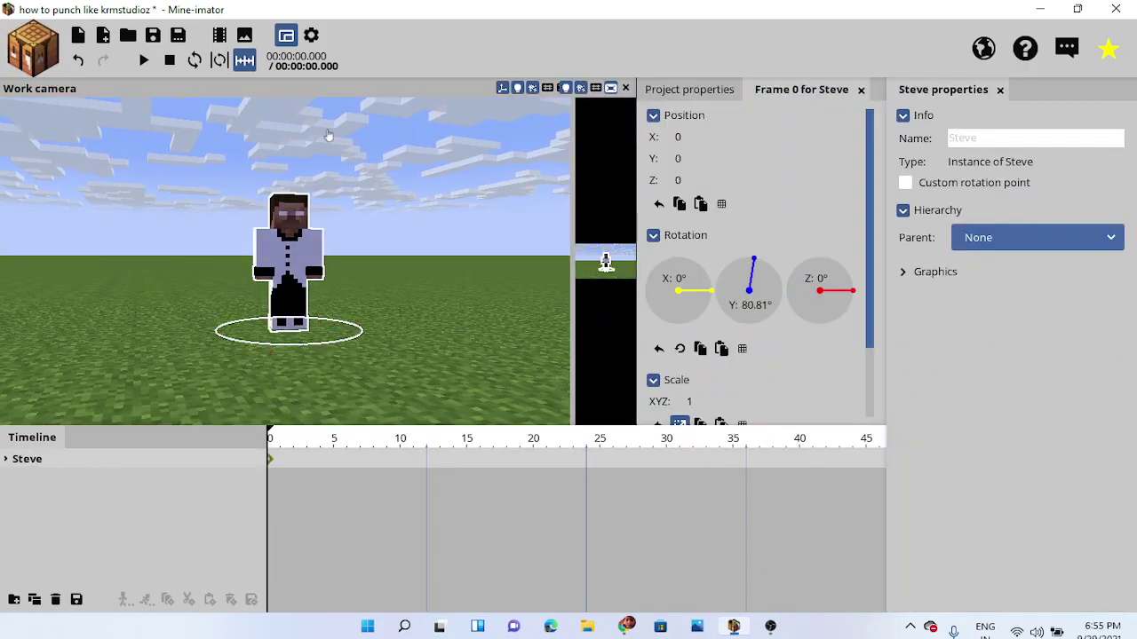
- Set the left arm's Z rotation to about 75.77° at frame 0 and hide the transform controls in the work camera view
drag(358, 176, 357, 188)
click(316, 246)
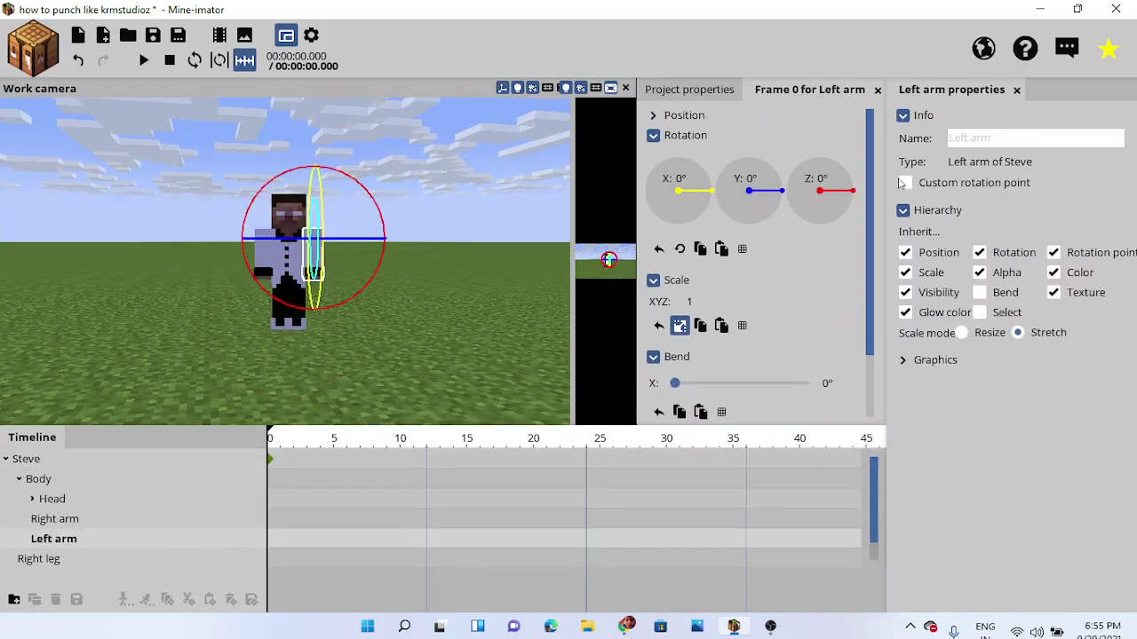
drag(861, 160, 644, 113)
click(503, 89)
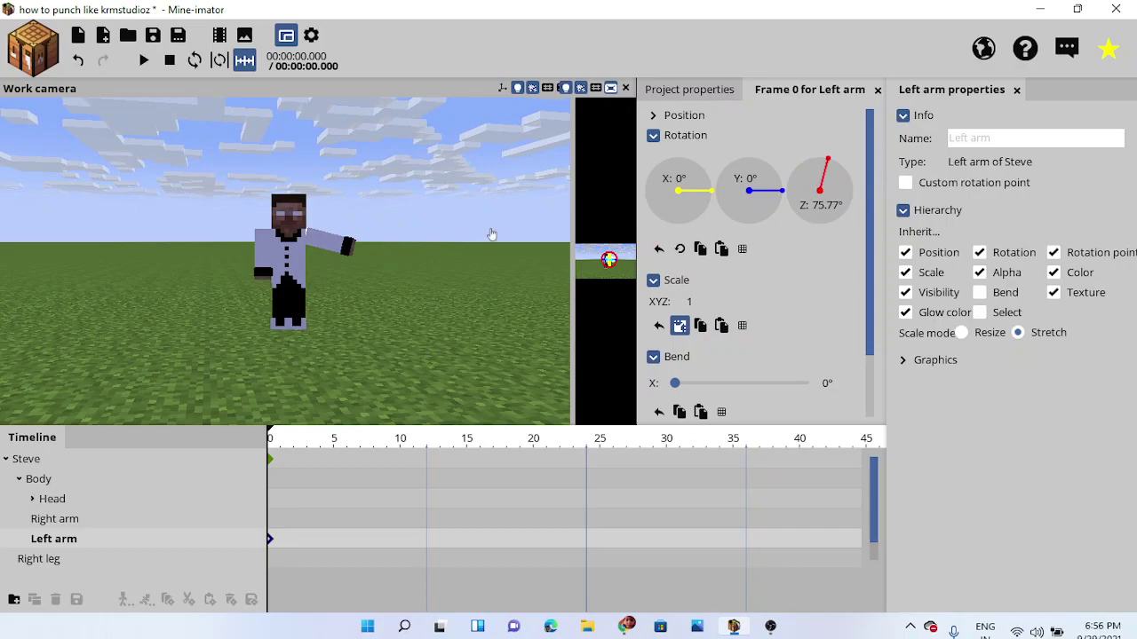
click(517, 238)
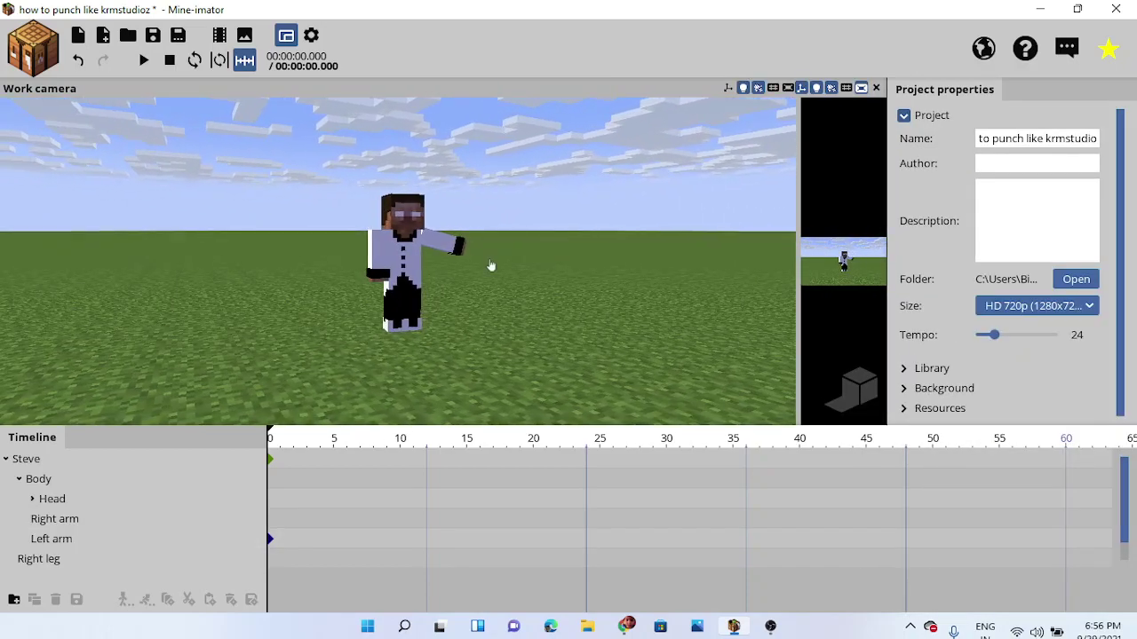
click(406, 254)
click(280, 253)
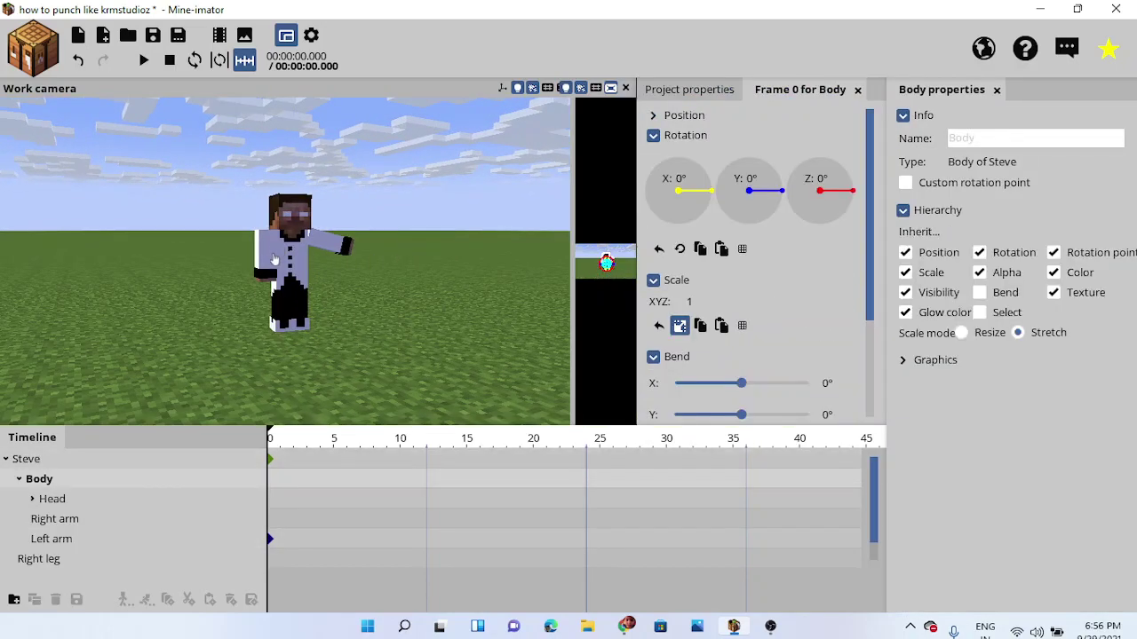
click(266, 264)
click(459, 182)
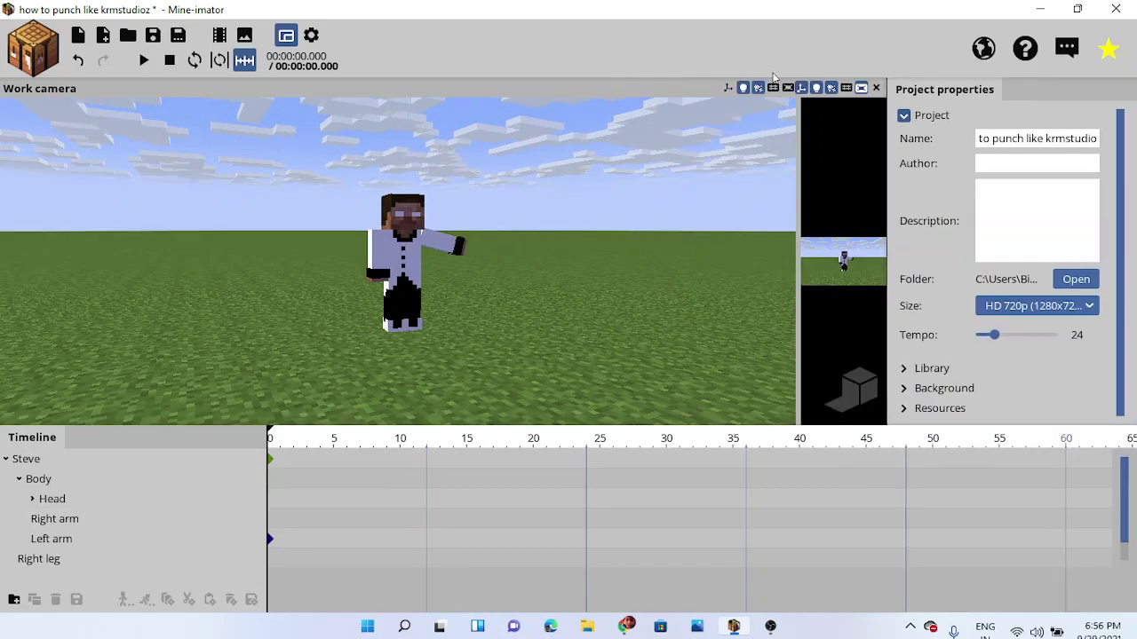
- Rotate the character's right arm to about -0.81° on X and -69.62° on Y at frame 0
click(398, 279)
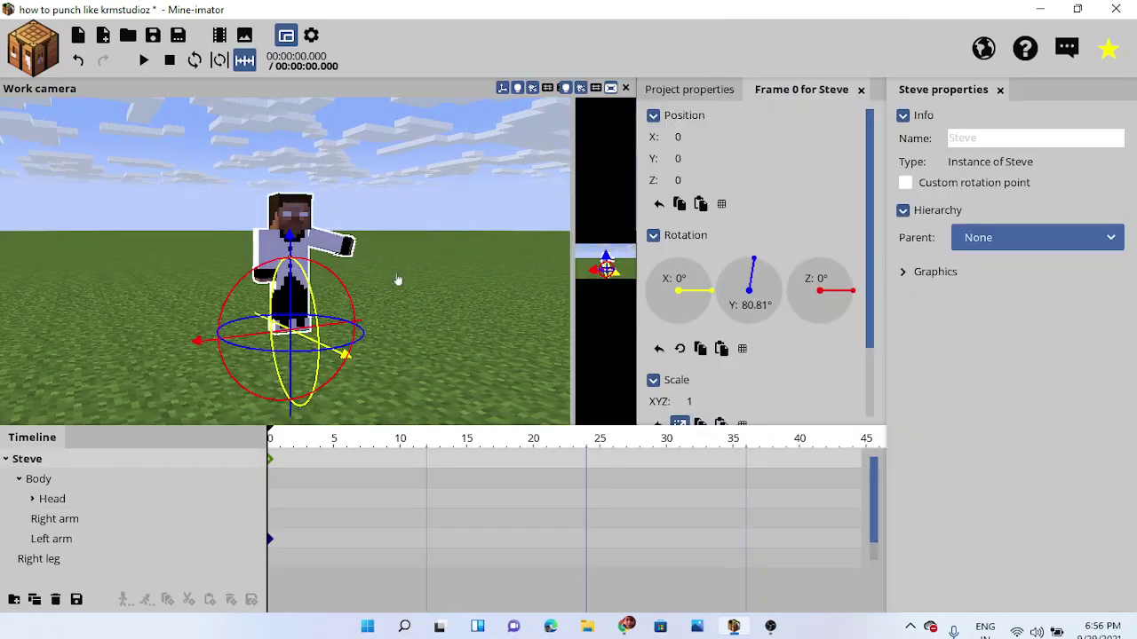
drag(398, 280, 360, 295)
click(267, 254)
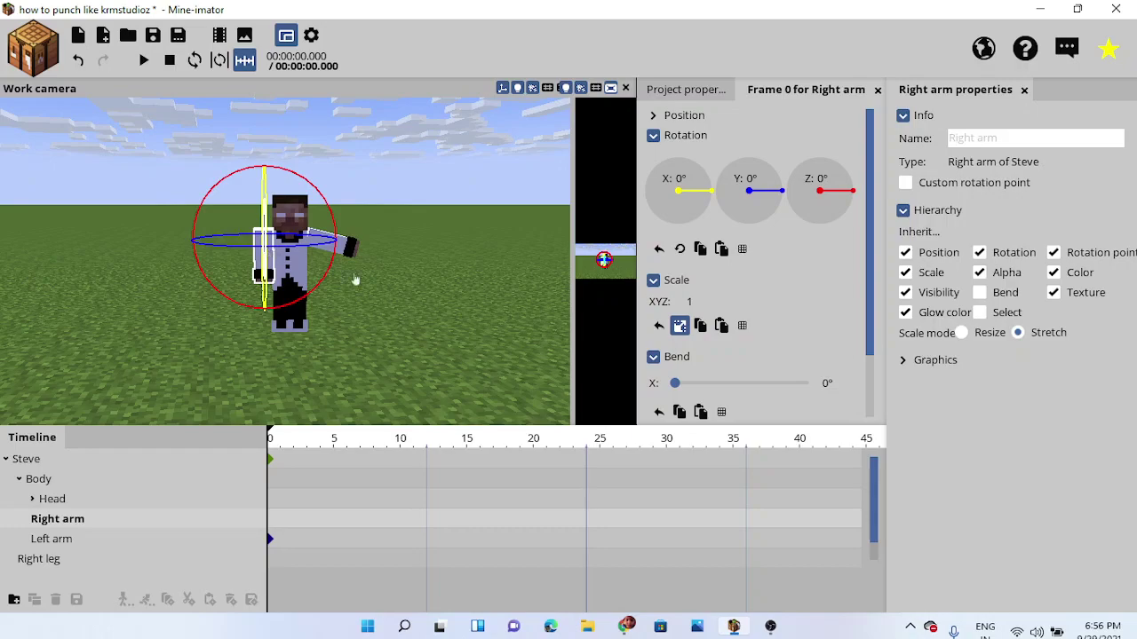
drag(696, 194, 524, 311)
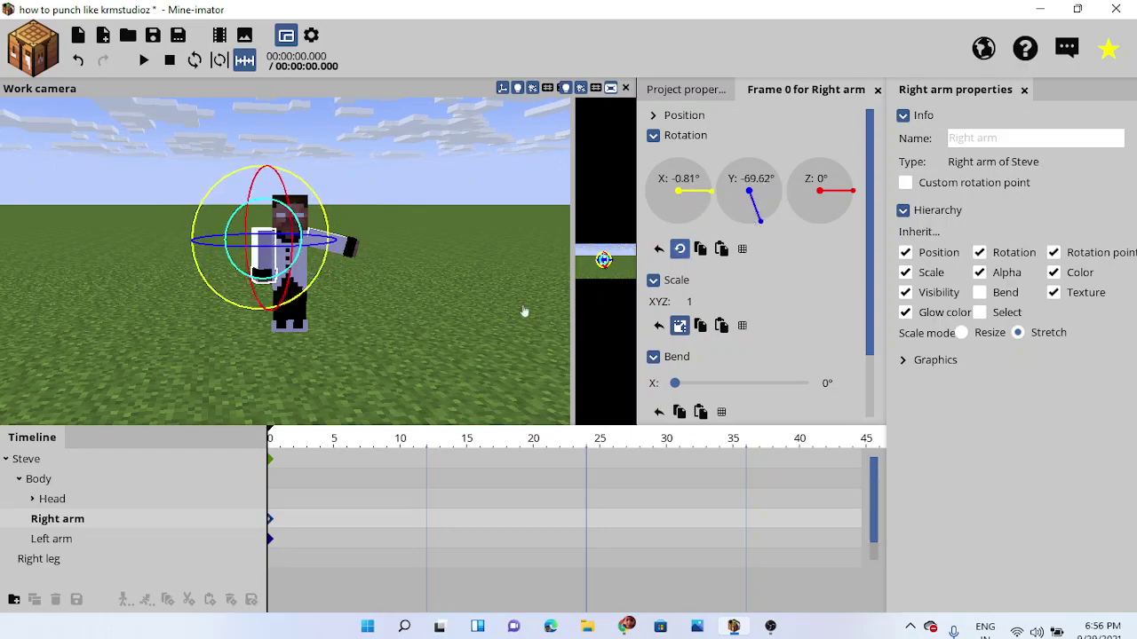
click(328, 455)
click(452, 320)
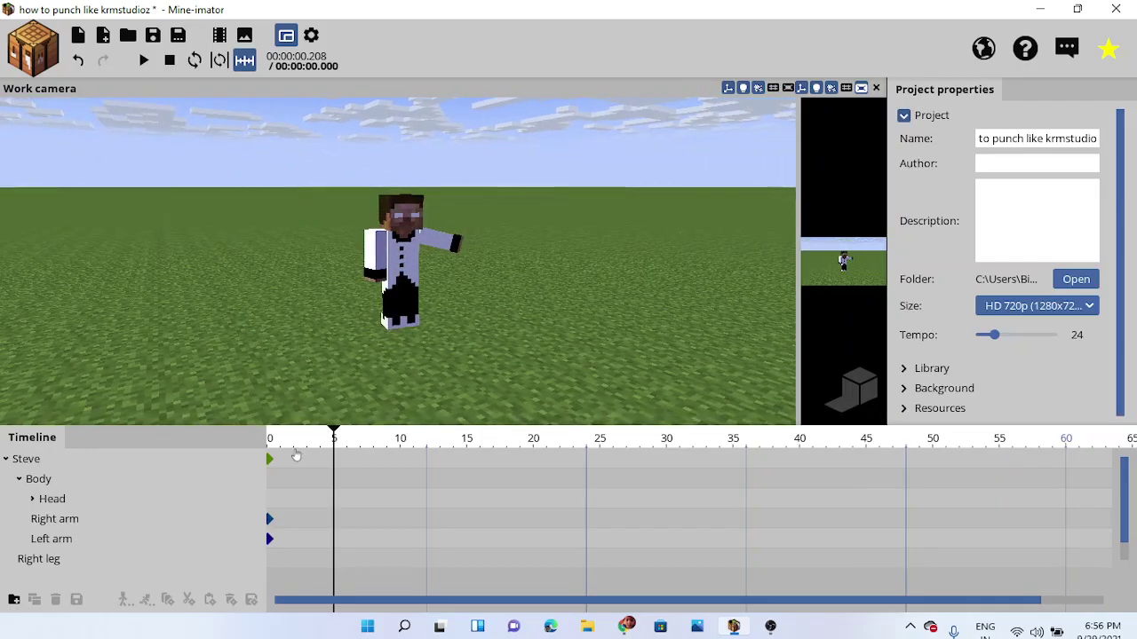
mouse_move(296, 446)
mouse_down()
mouse_move(271, 447)
mouse_move(308, 447)
mouse_up()
- Delete the posed character and create a new Human character with the already imported Krmstudioz skin
click(389, 271)
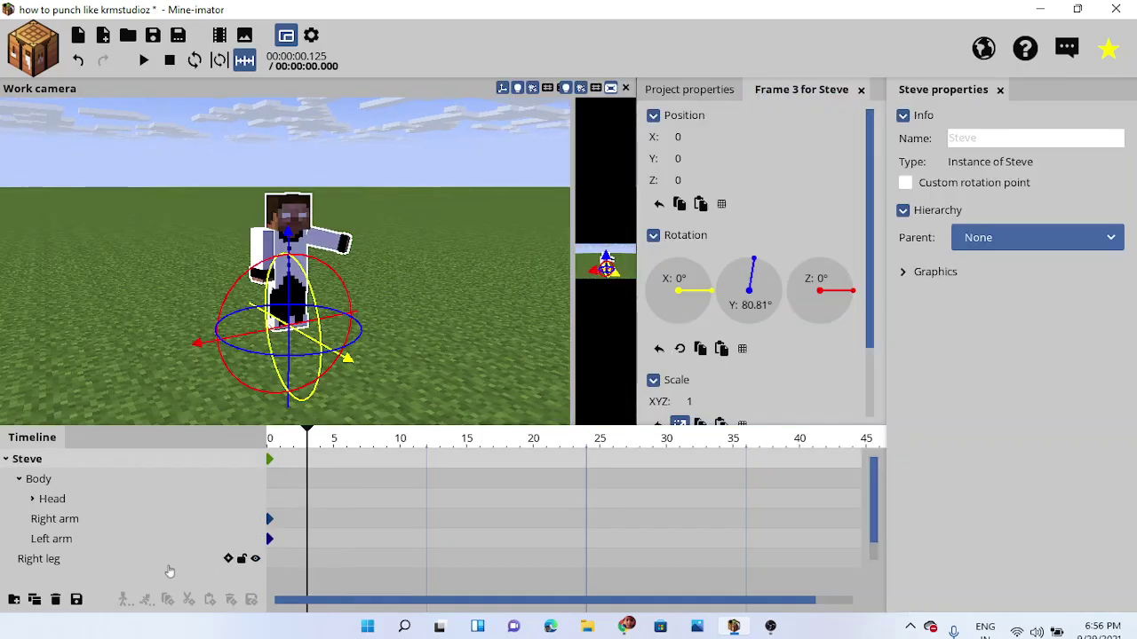
click(55, 604)
click(37, 59)
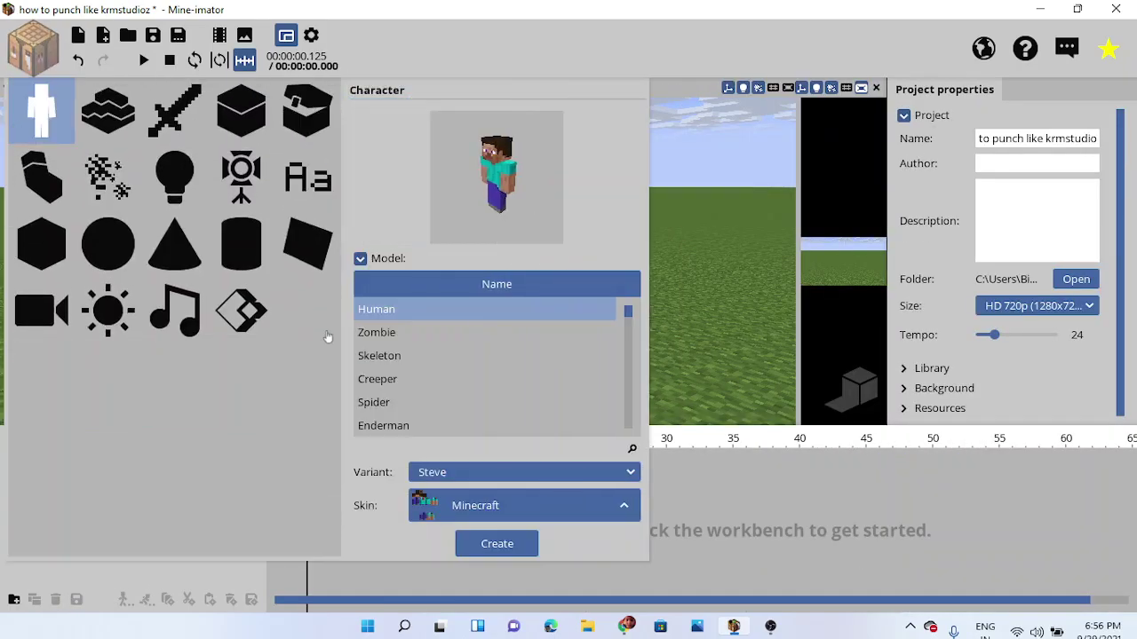
click(513, 505)
click(510, 471)
click(499, 545)
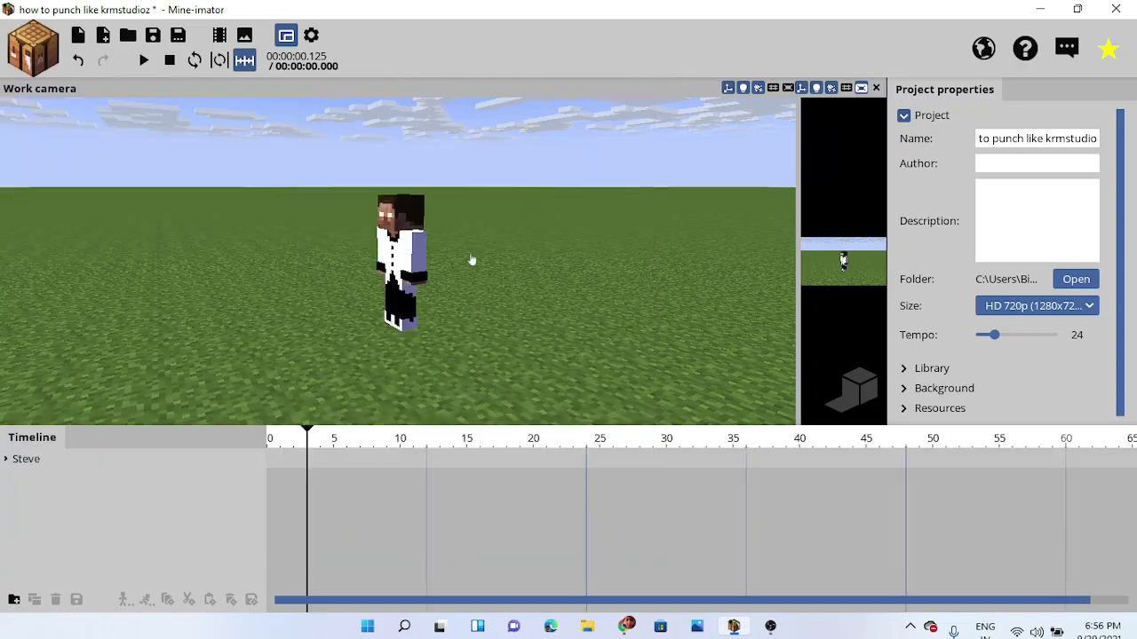
- Rotate the whole new character around its Y axis to about 86.15° at frame 0
drag(309, 437, 197, 458)
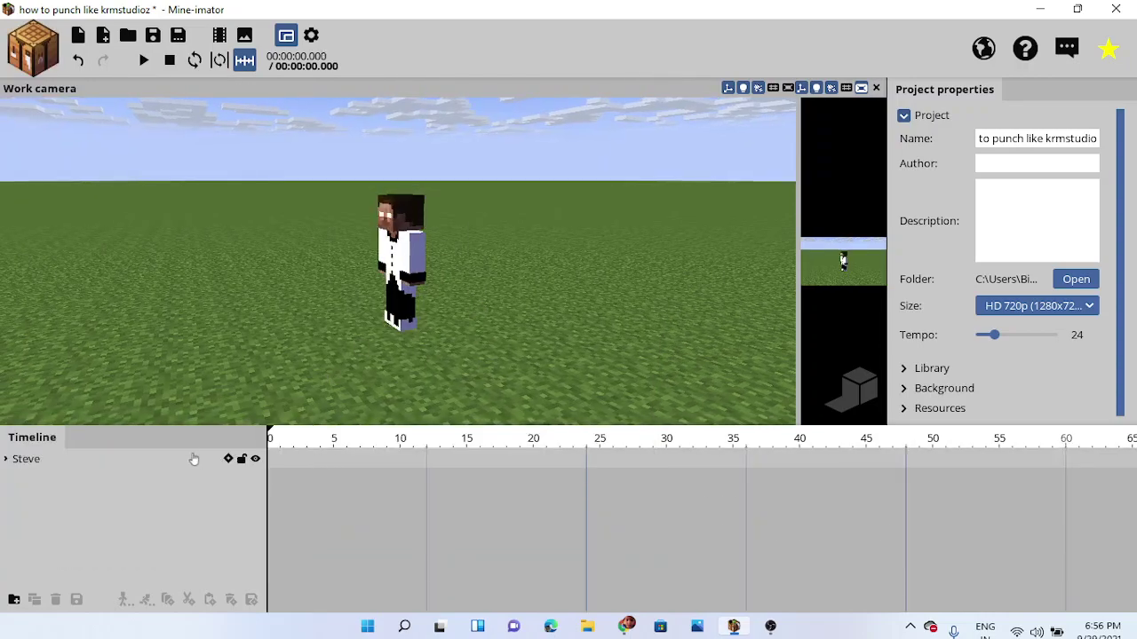
drag(334, 439, 239, 452)
click(403, 327)
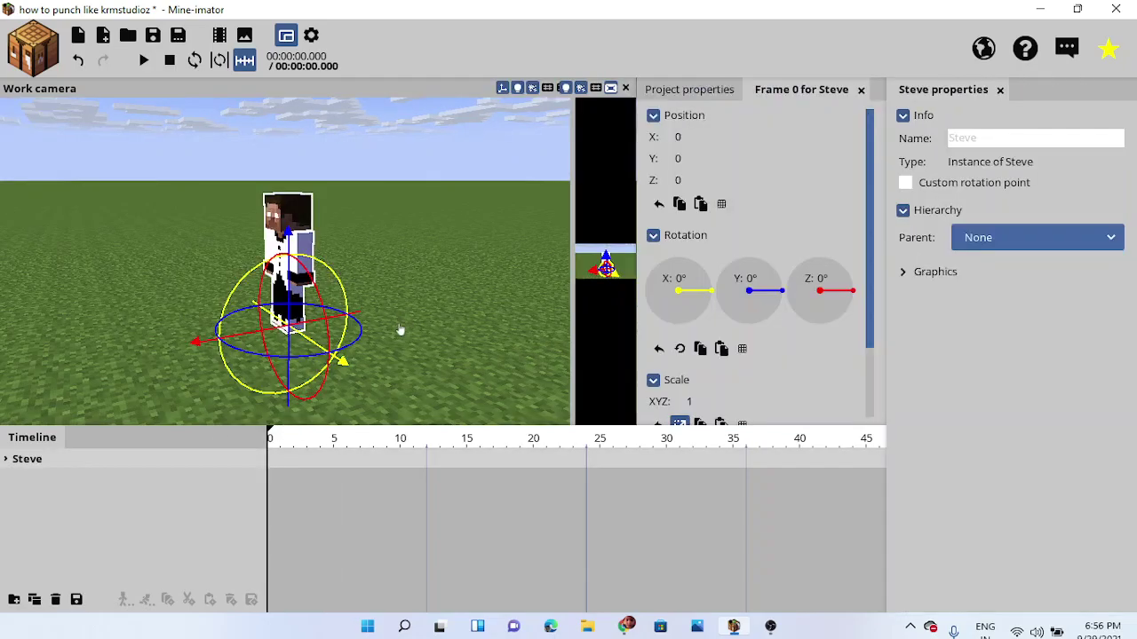
click(334, 444)
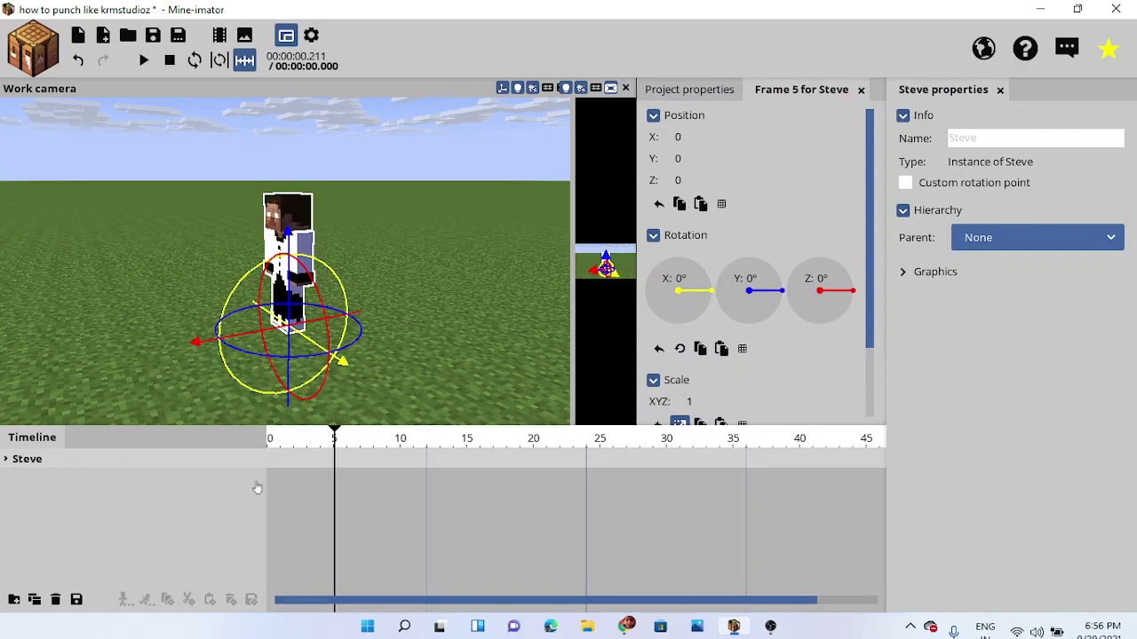
drag(256, 488, 125, 491)
drag(345, 348, 396, 170)
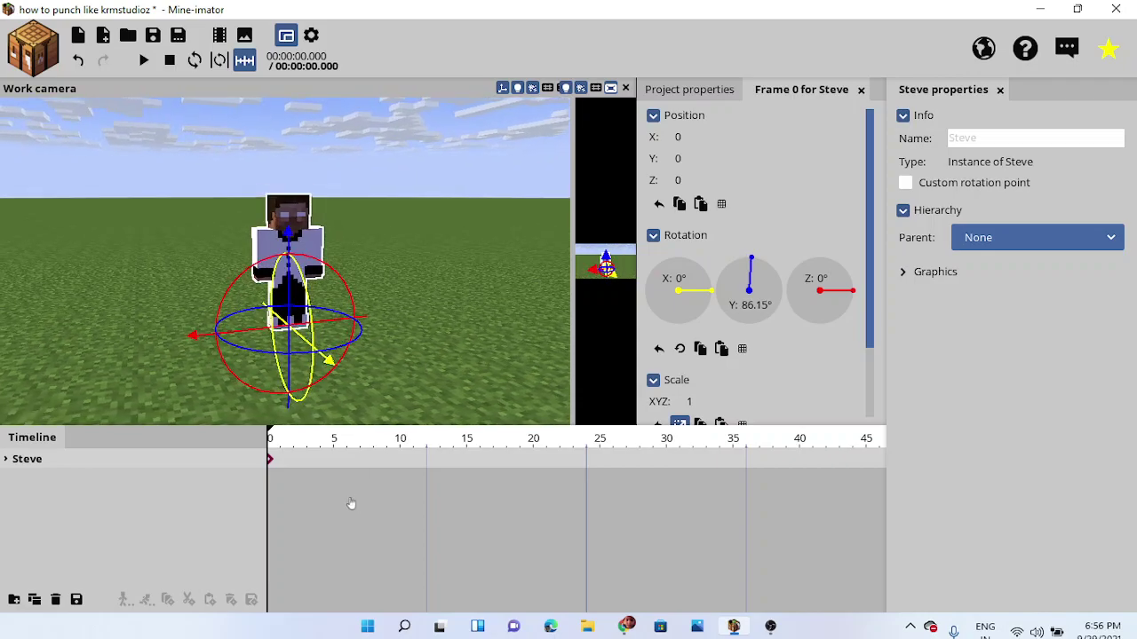
- Keyframe the left arm at frame 5 with a Z rotation of about -1.35°
click(334, 444)
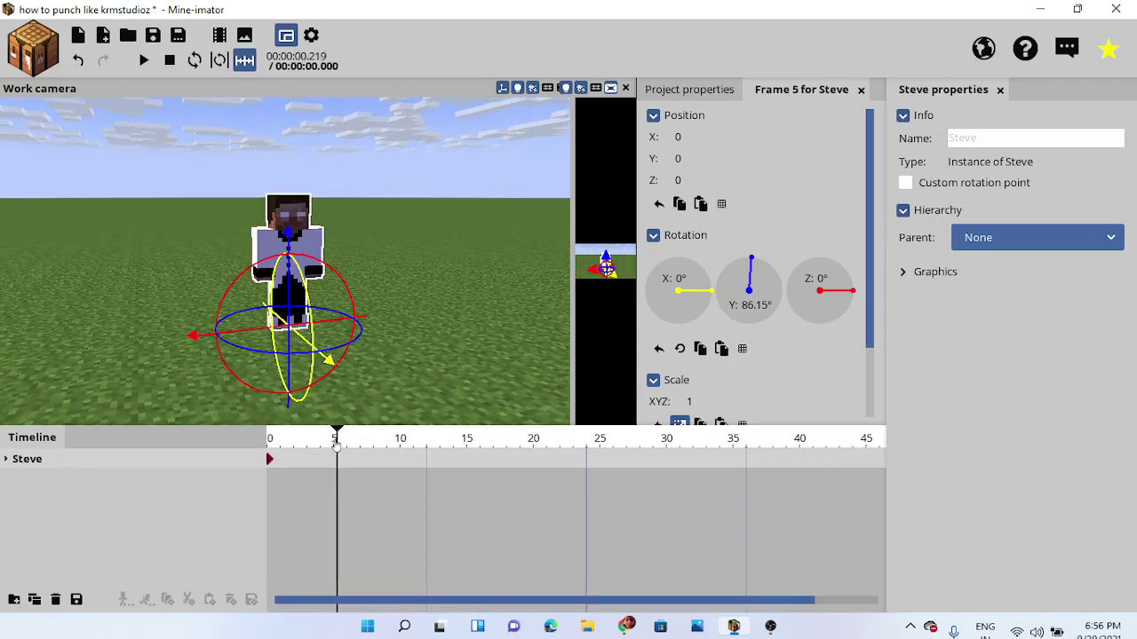
click(411, 317)
click(350, 241)
click(346, 244)
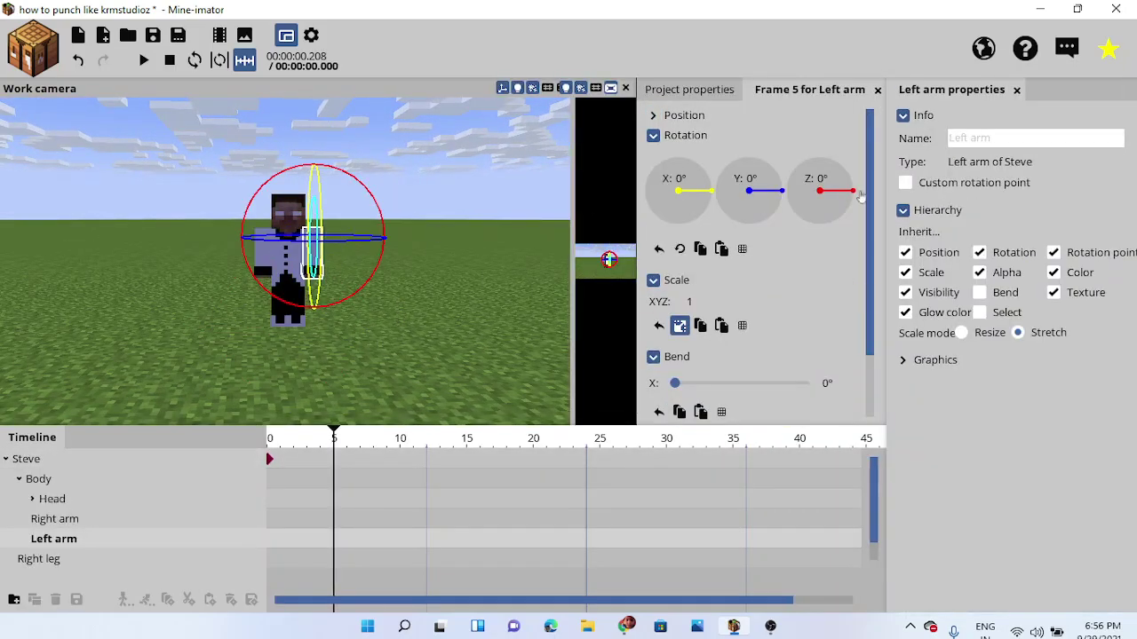
drag(851, 202, 902, 160)
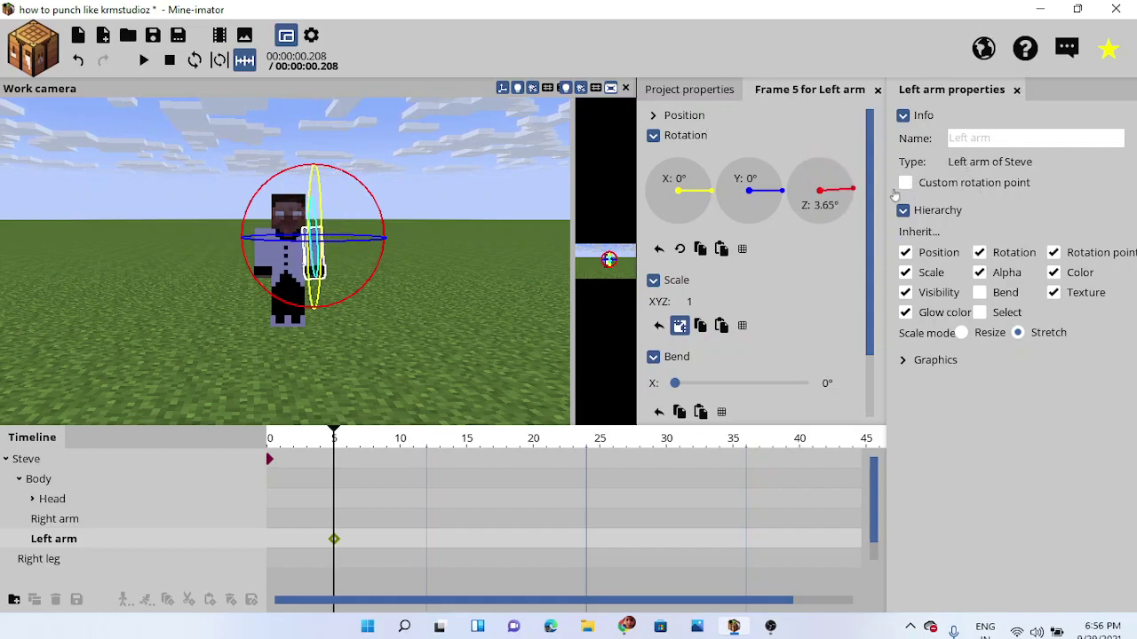
- Swing the left arm outward to a Z rotation of about 15.98° at frame 10
click(399, 415)
drag(286, 447, 407, 424)
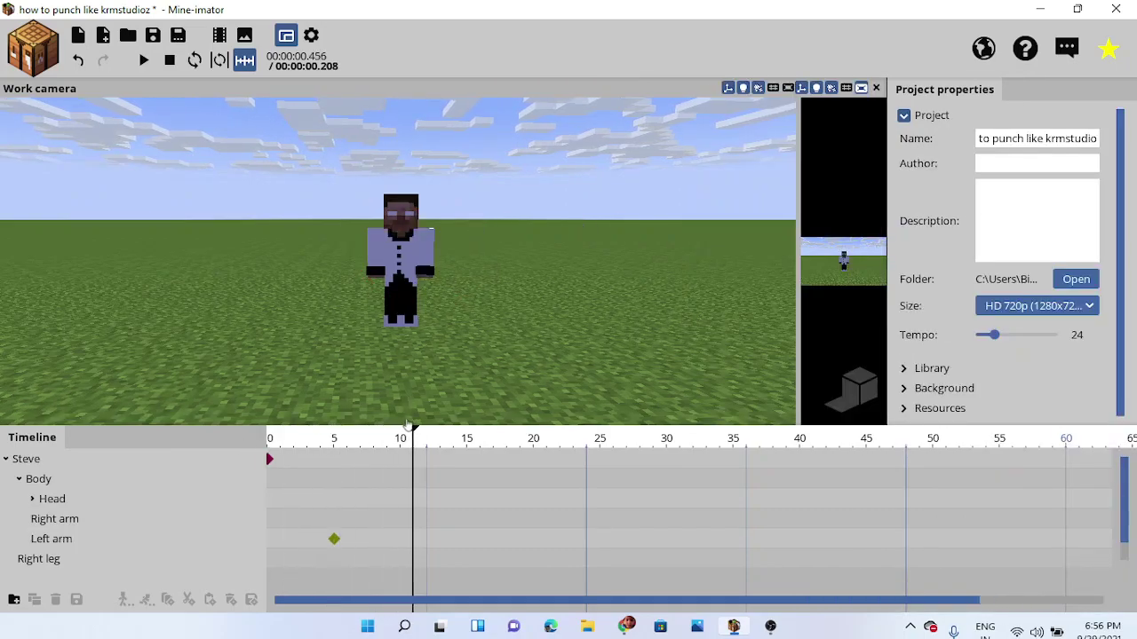
click(398, 269)
click(363, 251)
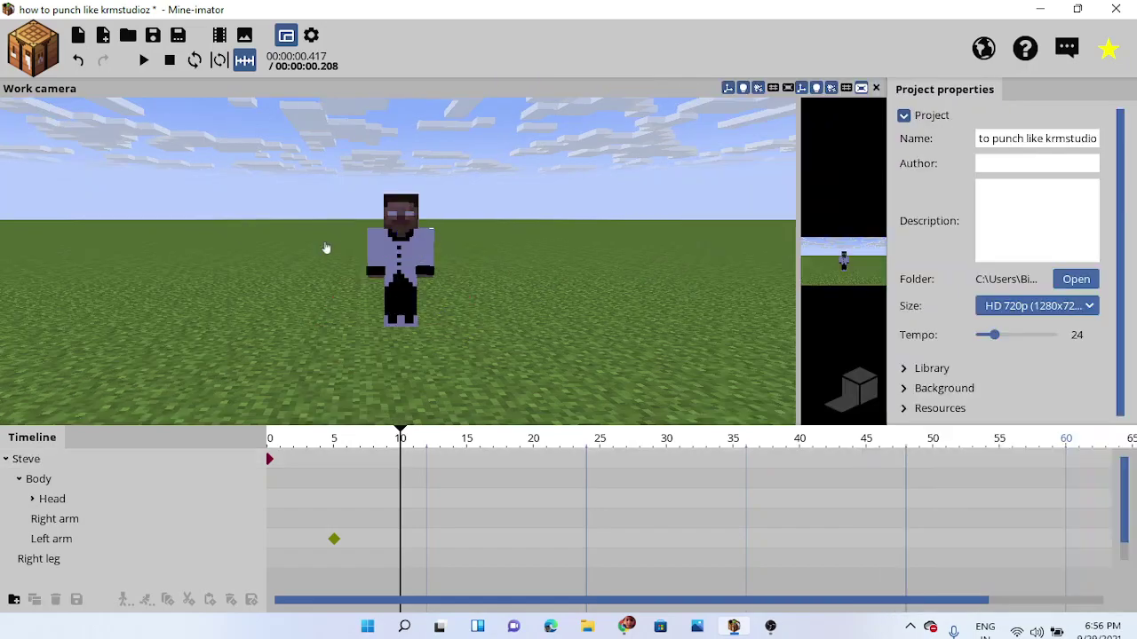
click(395, 269)
click(315, 240)
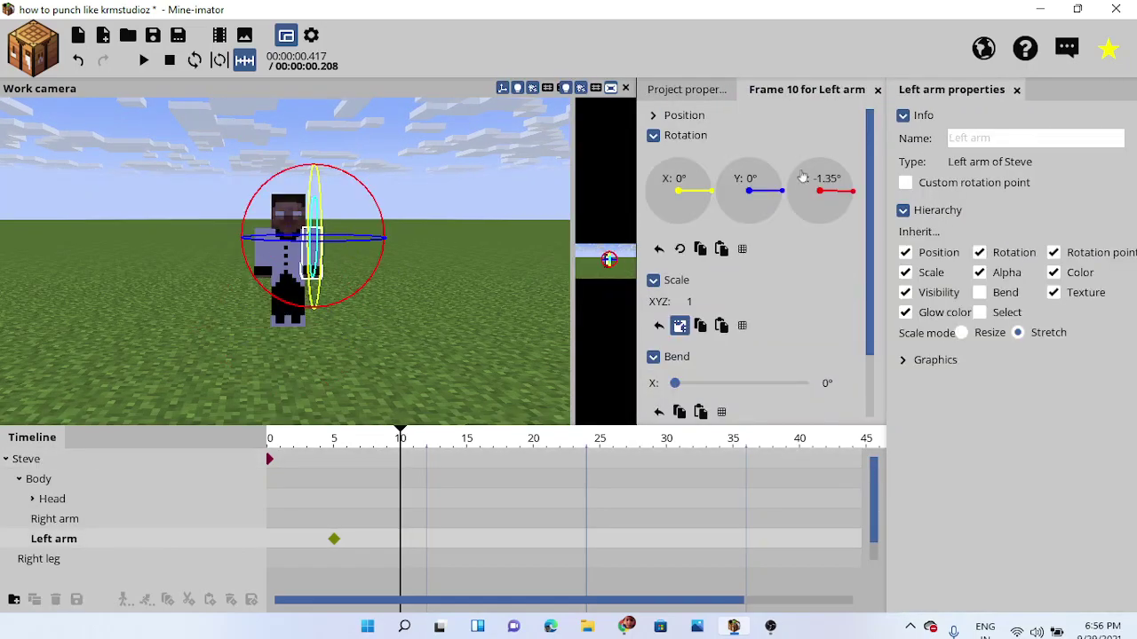
drag(839, 233, 682, 68)
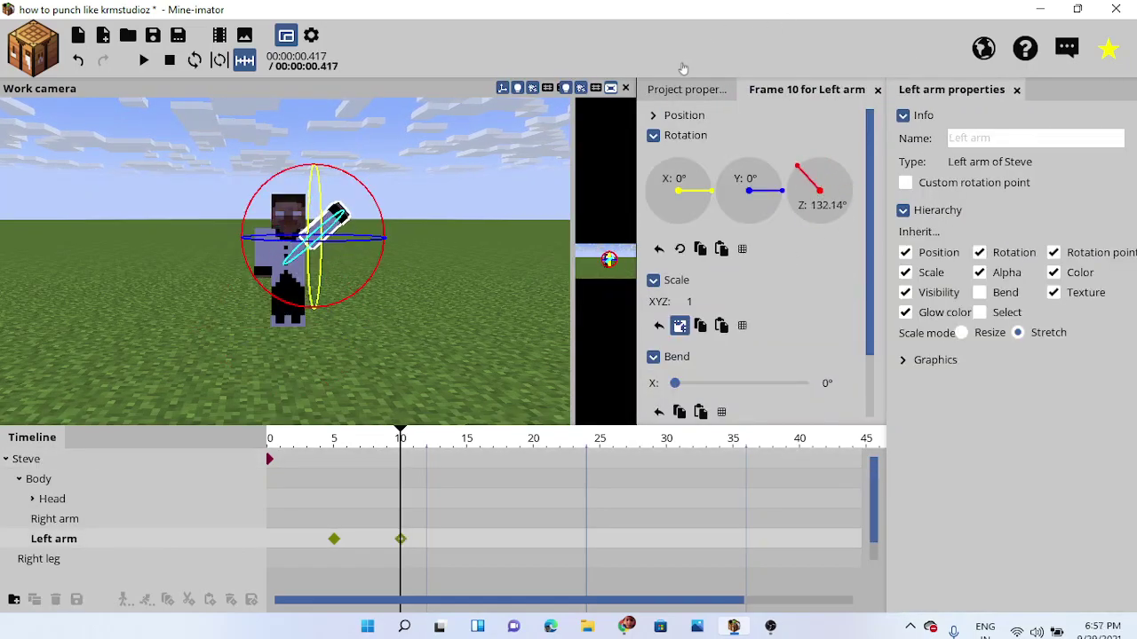
drag(692, 6, 982, 143)
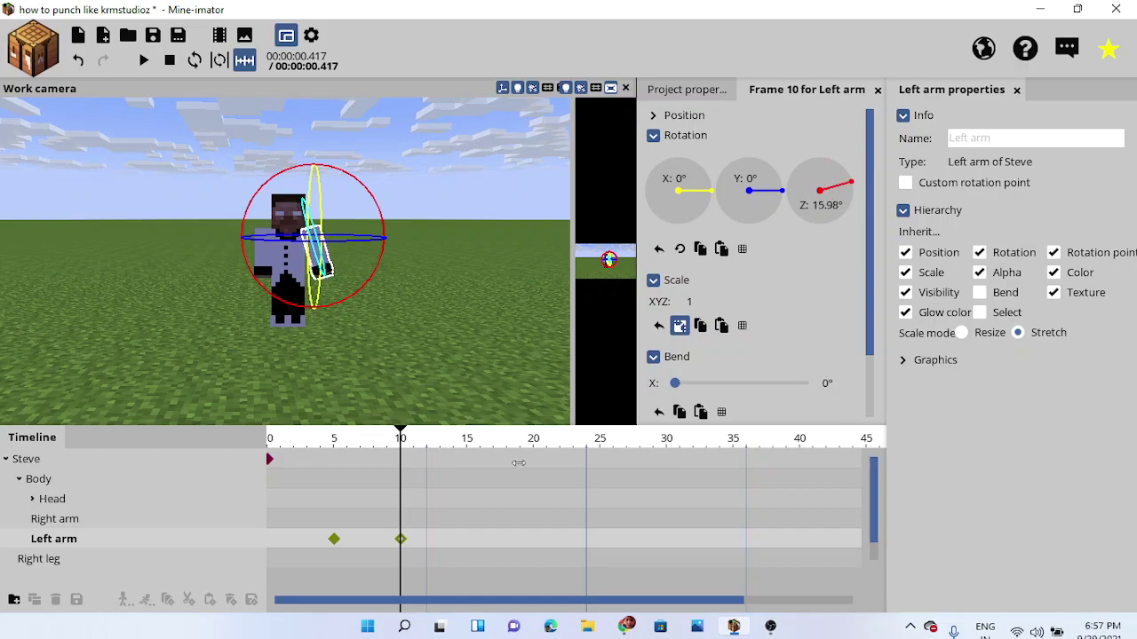
- Move the left arm's frame 10 keyframe to frame 9
mouse_move(404, 540)
mouse_down()
mouse_move(427, 536)
mouse_move(387, 540)
mouse_up()
click(398, 558)
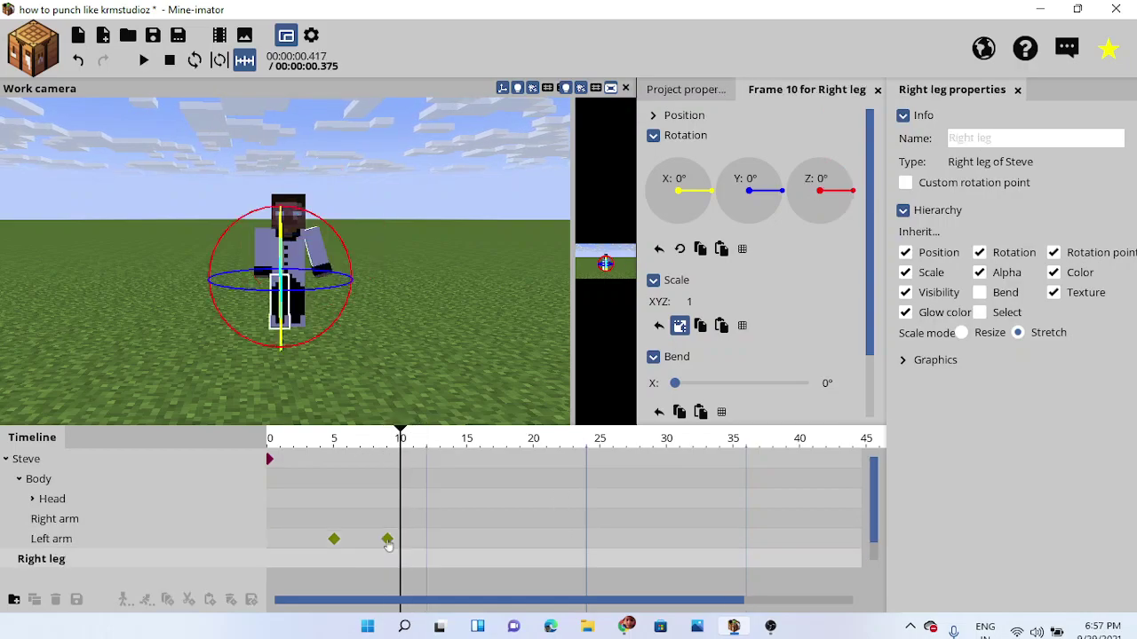
click(388, 540)
- Lower the left arm to a Z rotation of about 1.51° at frame 15
drag(389, 435, 401, 362)
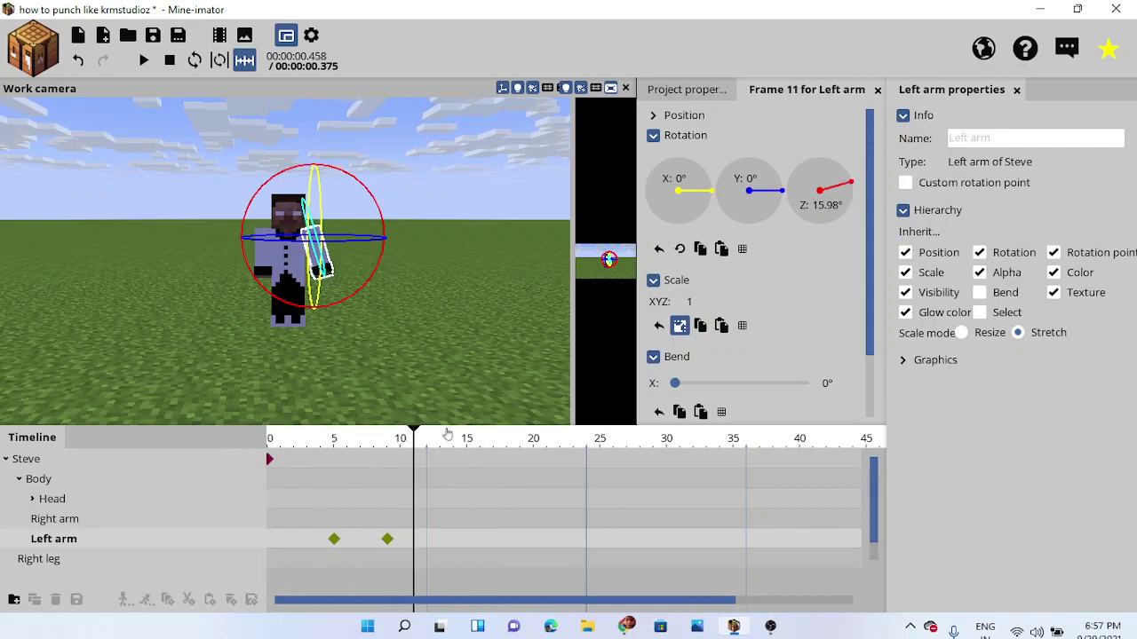
drag(410, 435, 468, 435)
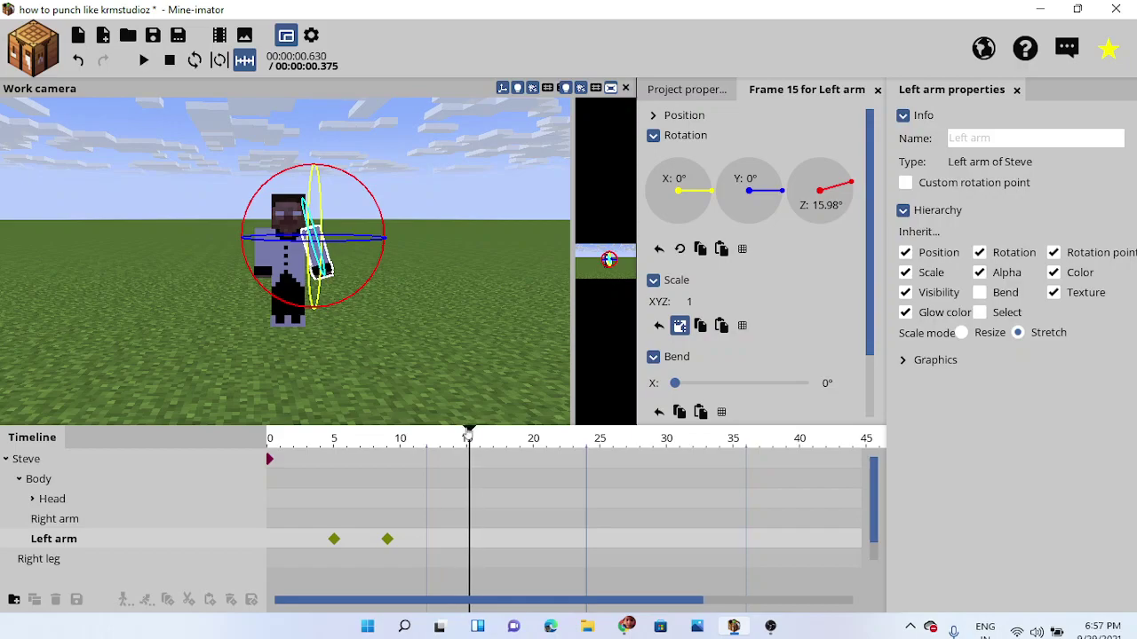
drag(362, 287, 286, 192)
drag(376, 177, 356, 303)
- Review the left arm's motion and set its Z rotation to about 64.66° at frame 31
drag(400, 429, 205, 442)
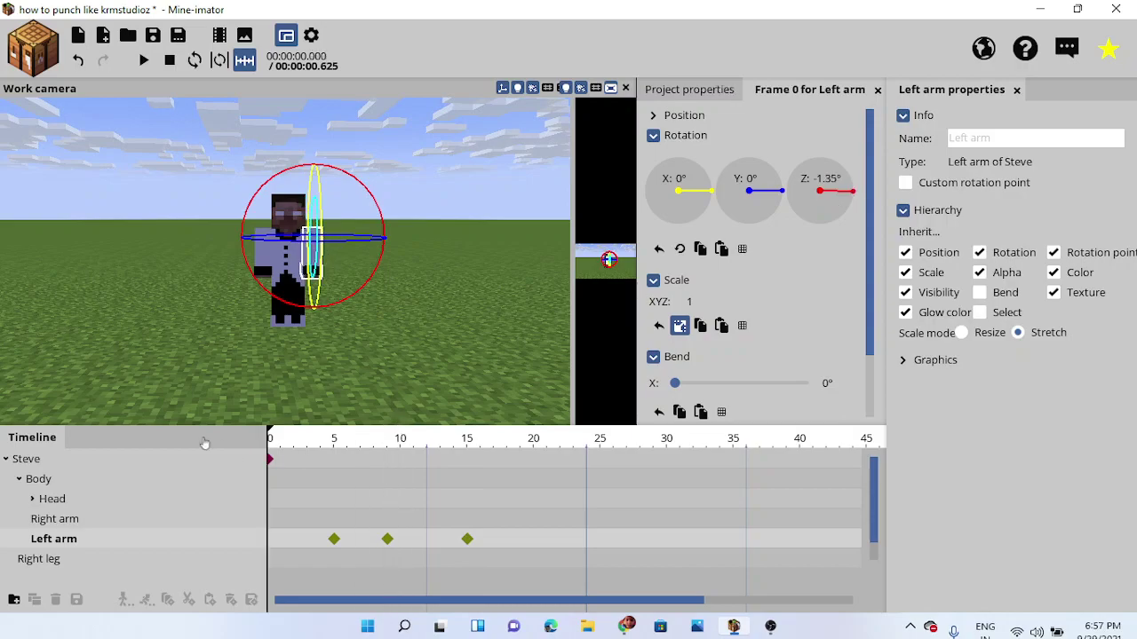
drag(310, 460, 663, 541)
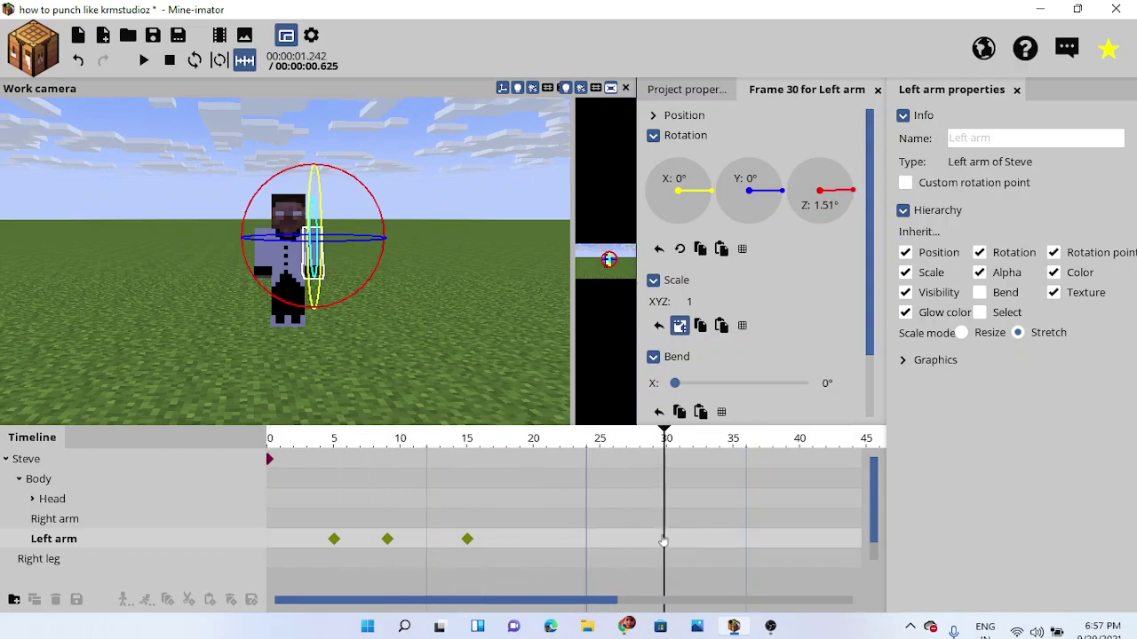
scroll(663, 541, down, 5)
drag(496, 446, 427, 461)
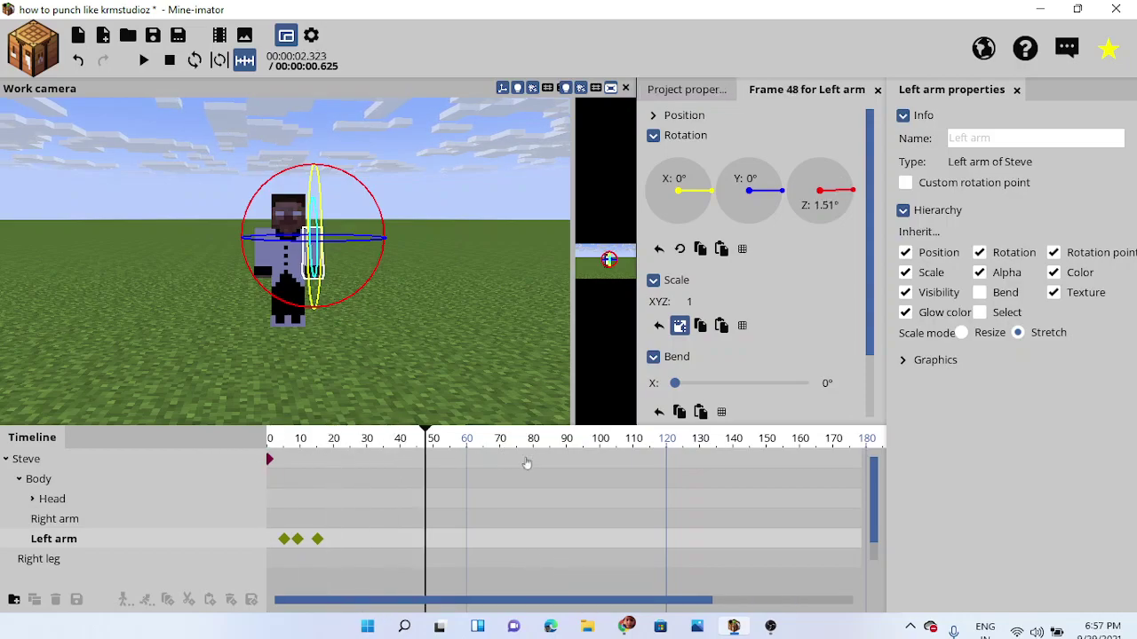
drag(527, 462, 358, 441)
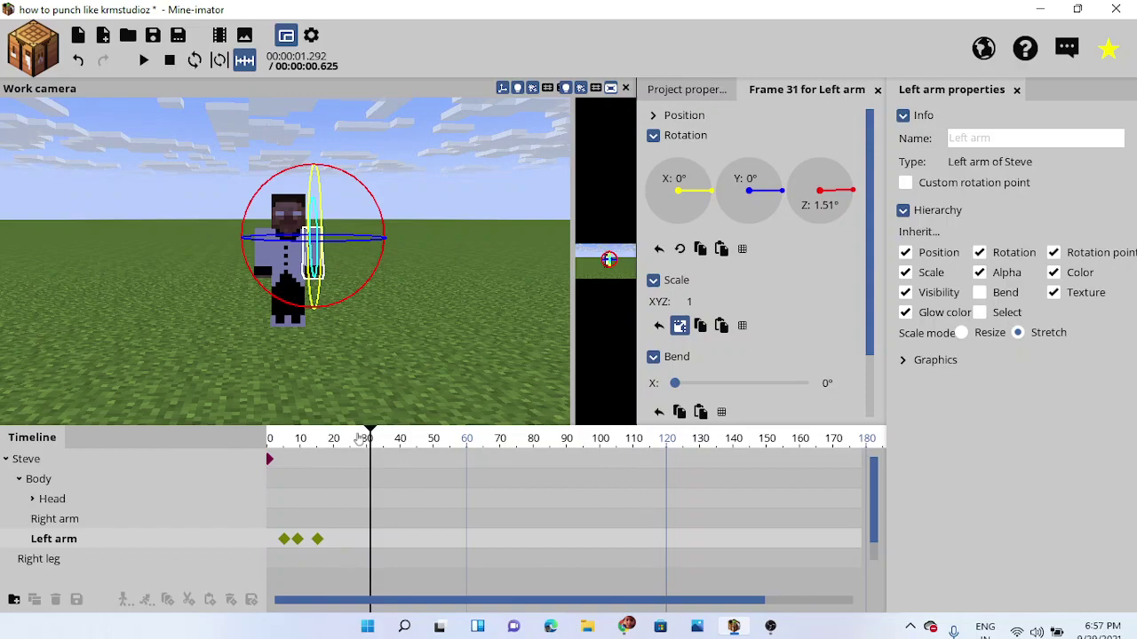
mouse_move(380, 259)
mouse_down()
mouse_move(257, 112)
mouse_move(198, 183)
mouse_move(201, 261)
mouse_move(132, 328)
mouse_move(155, 168)
mouse_move(204, 5)
mouse_move(74, 266)
mouse_move(398, 264)
mouse_up()
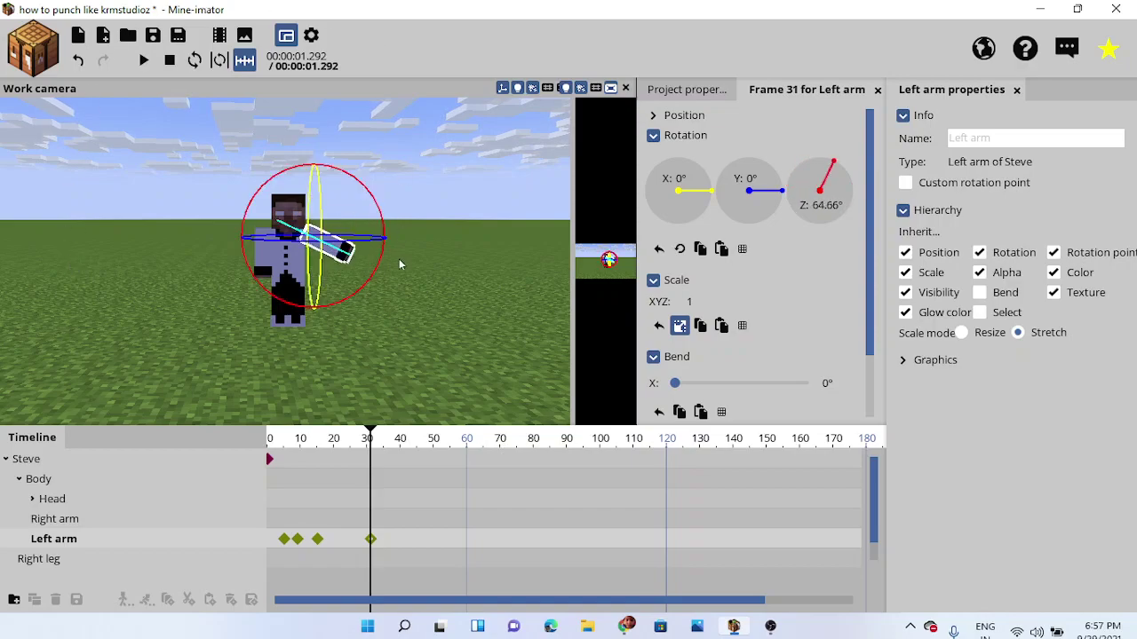
- Keyframe the left arm's Z rotation at about 3.77° on frame 0 and about 161.60° on frame 40
drag(314, 439, 235, 420)
drag(369, 288, 470, 357)
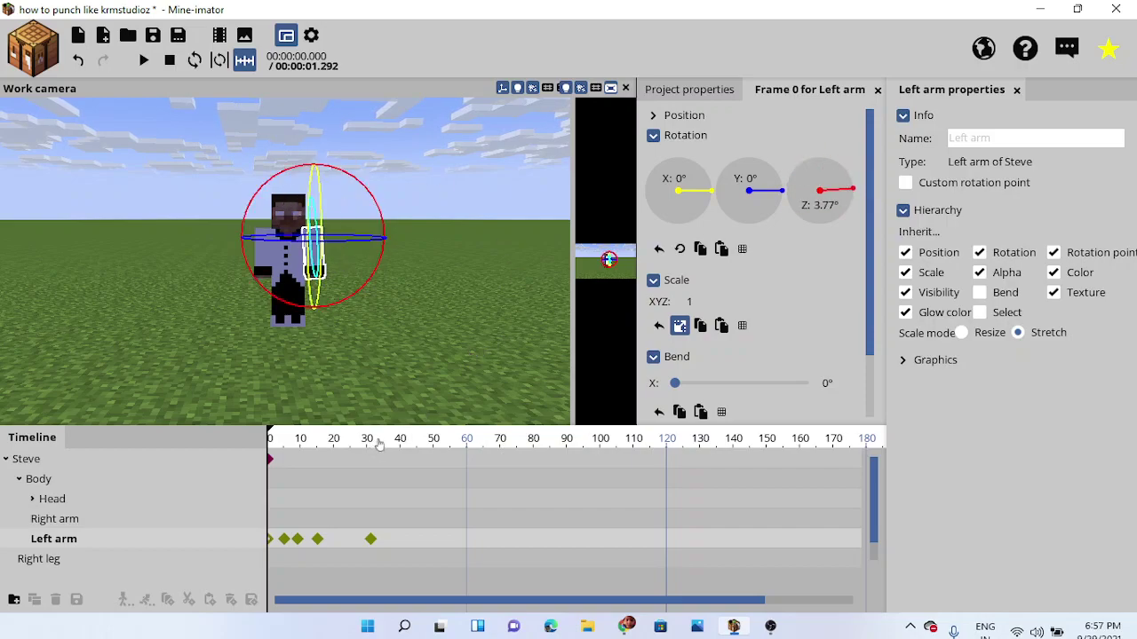
drag(378, 439, 411, 444)
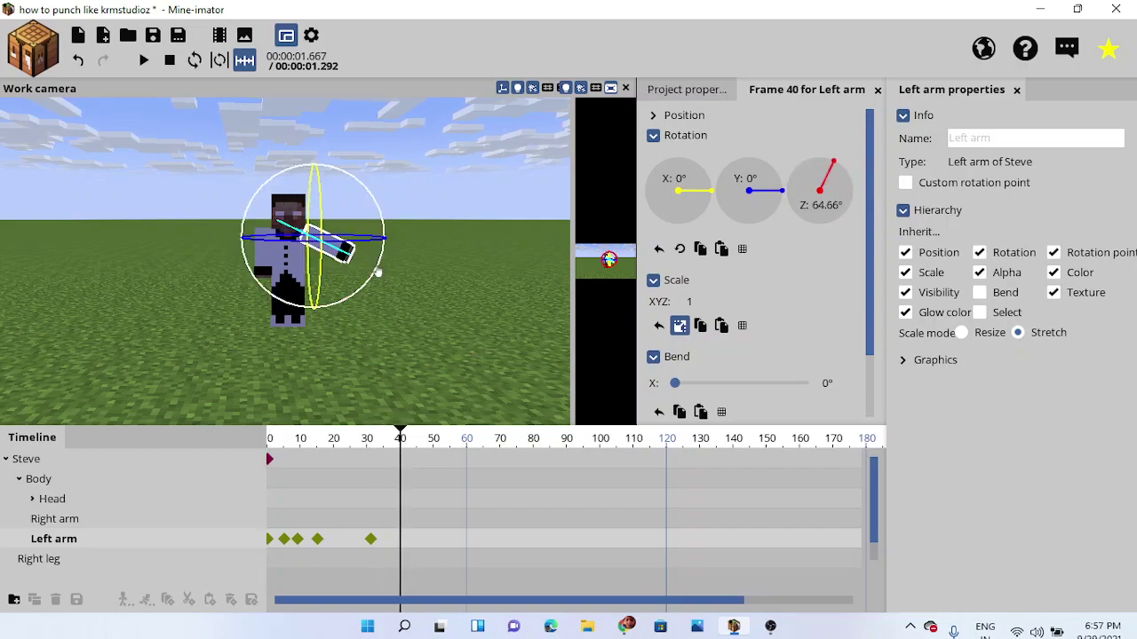
drag(379, 272, 366, 355)
drag(507, 211, 423, 37)
drag(366, 191, 358, 170)
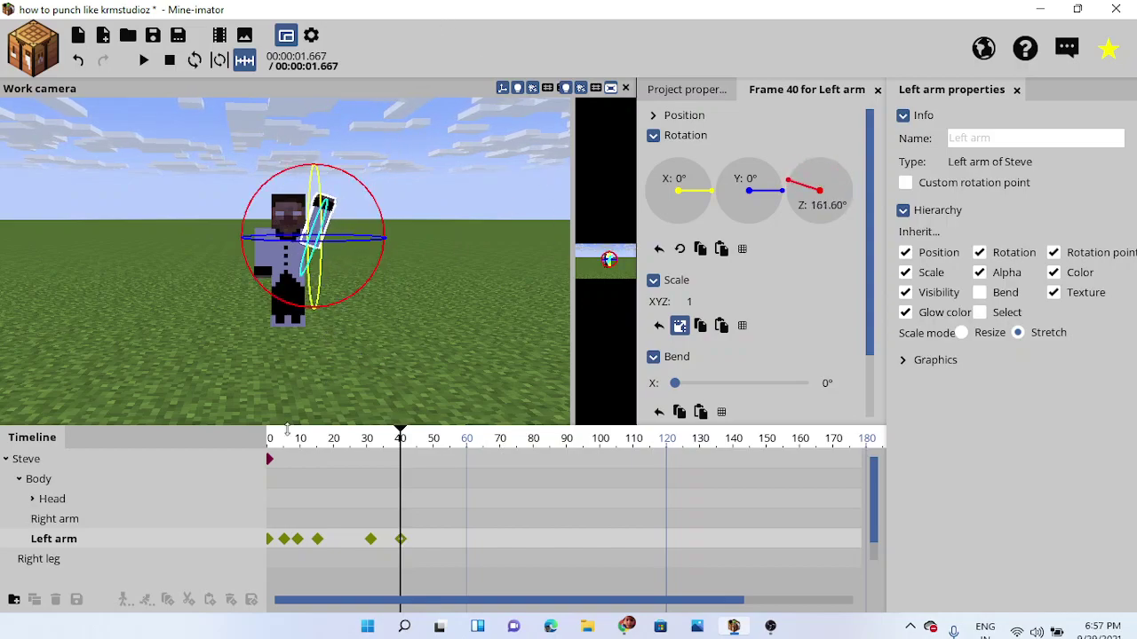
- Set the right arm's Z rotation to about -92.79° at frame 38 and preview the arm motion
drag(292, 447, 394, 457)
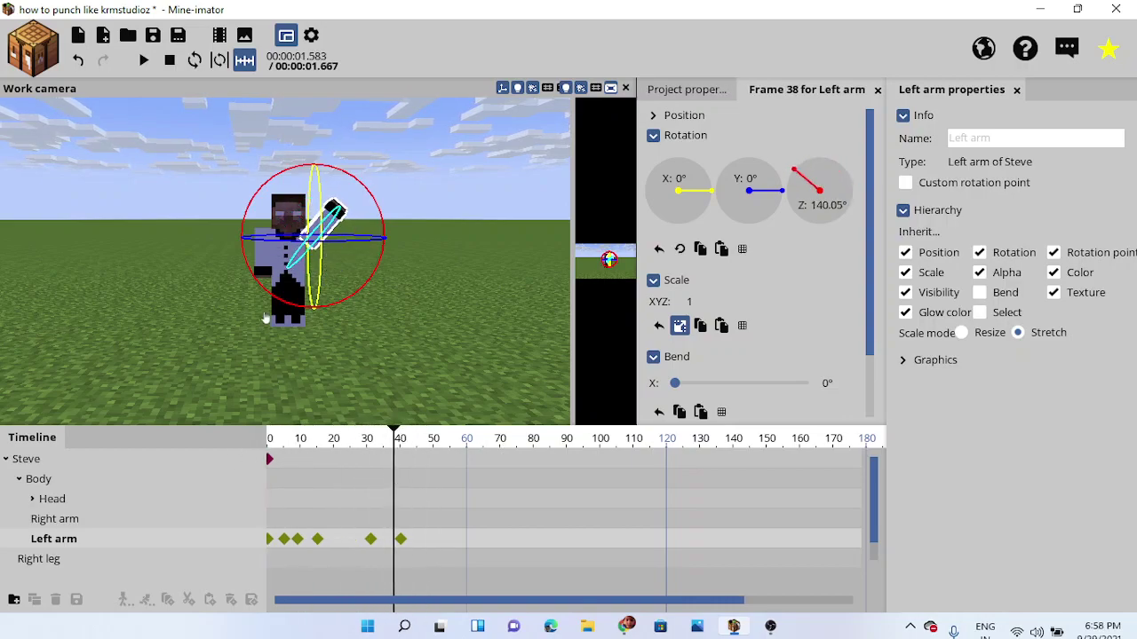
click(262, 273)
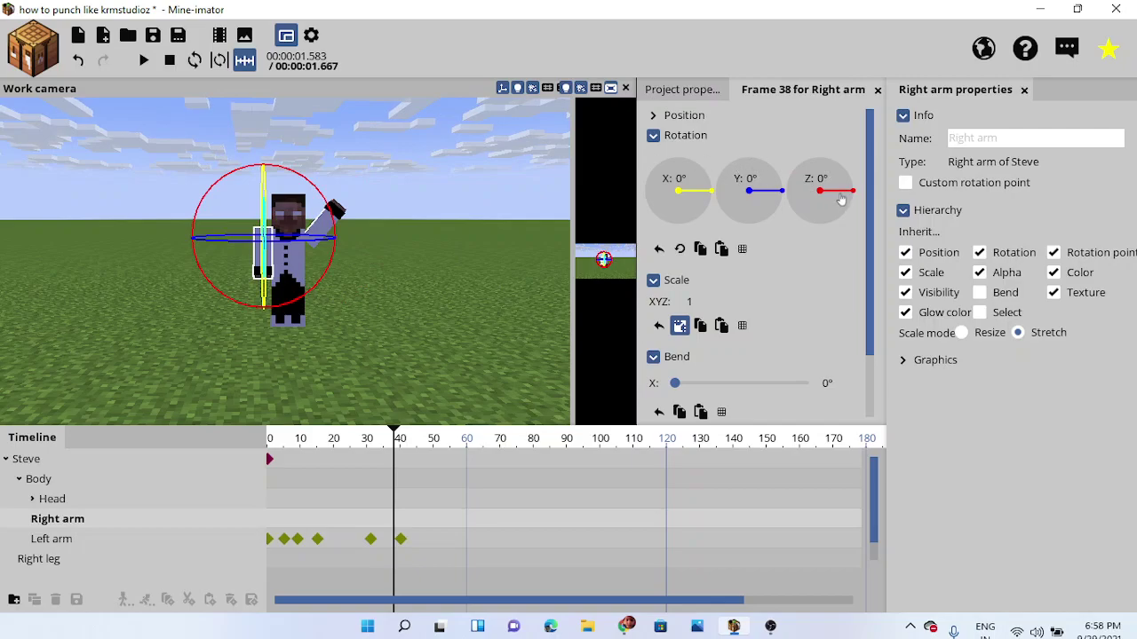
drag(841, 200, 818, 231)
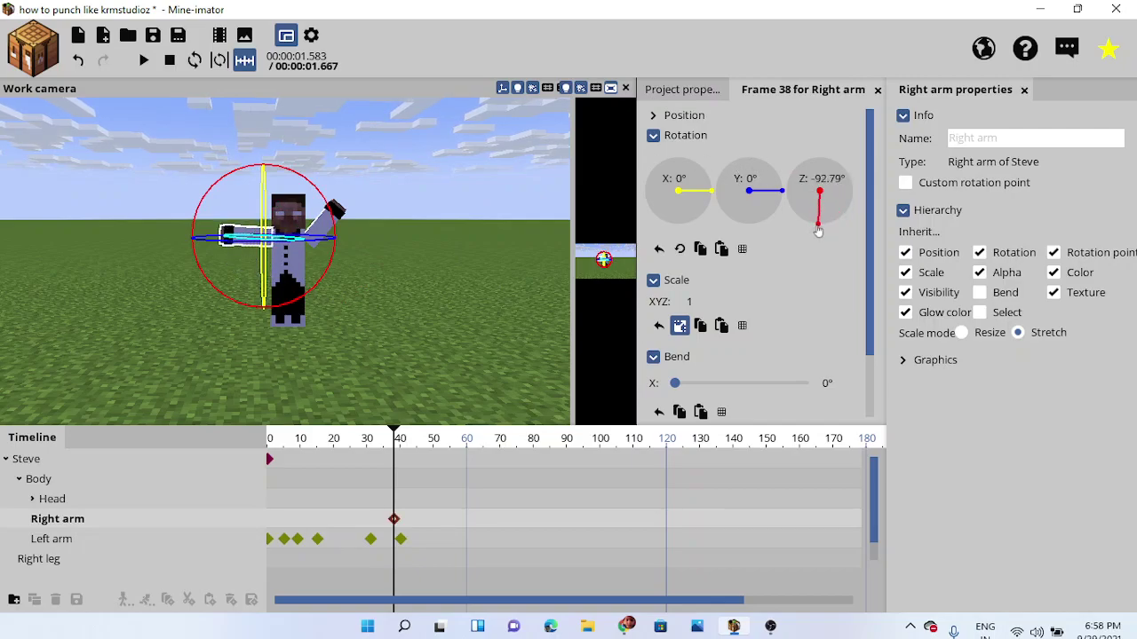
click(482, 258)
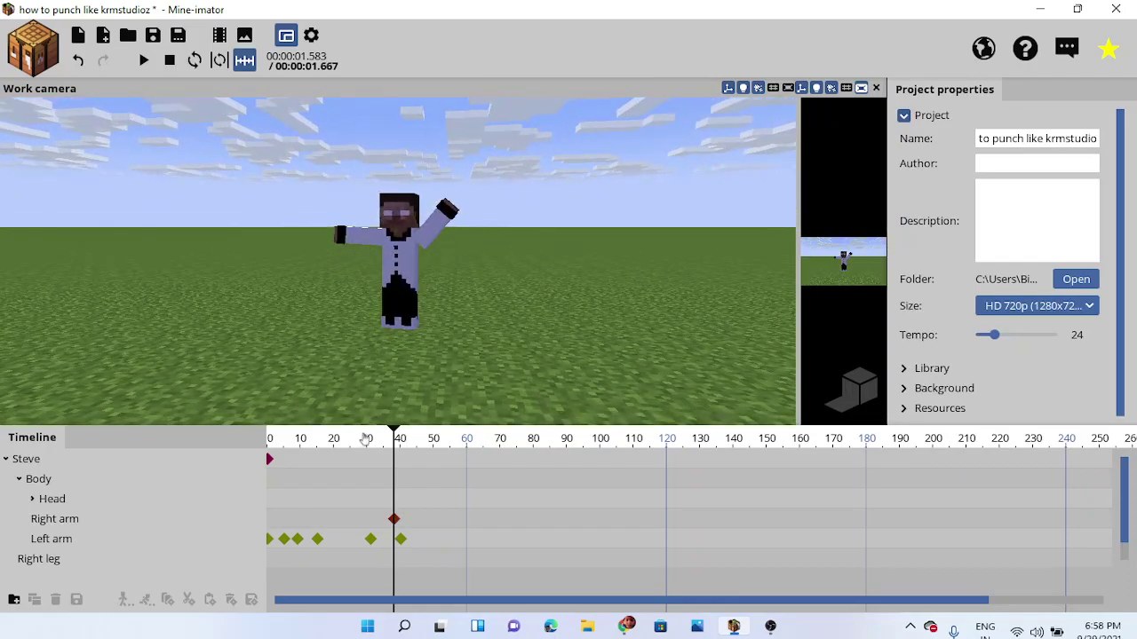
drag(366, 438, 400, 520)
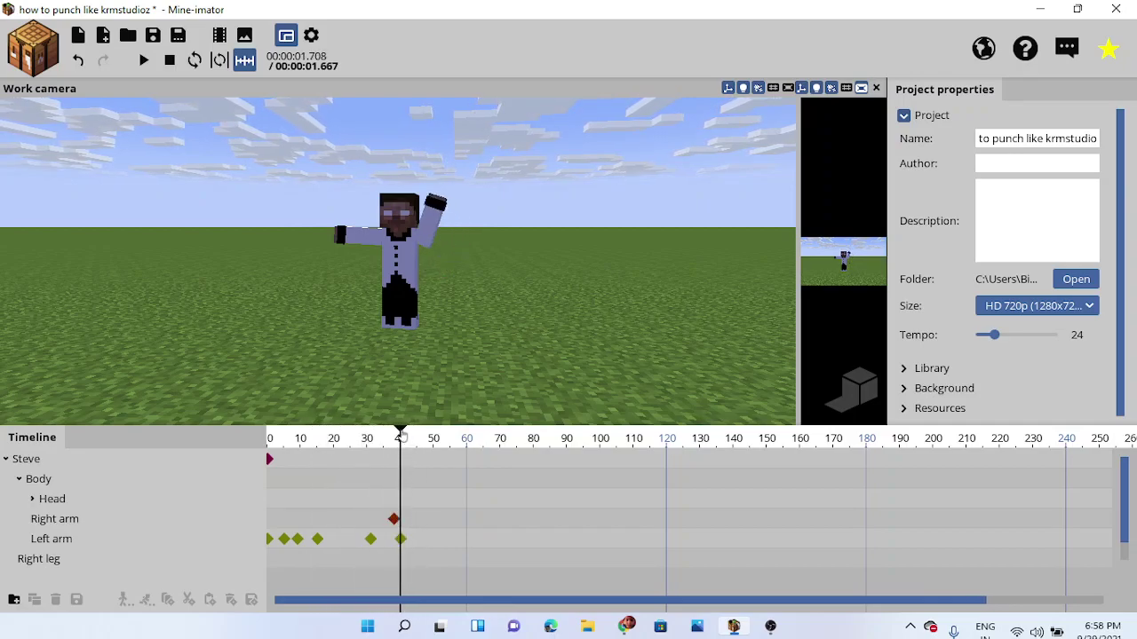
- Lower the left arm at frame 51 to an X rotation of about 3.47° and a Z rotation of about 5.44°
drag(402, 438, 430, 438)
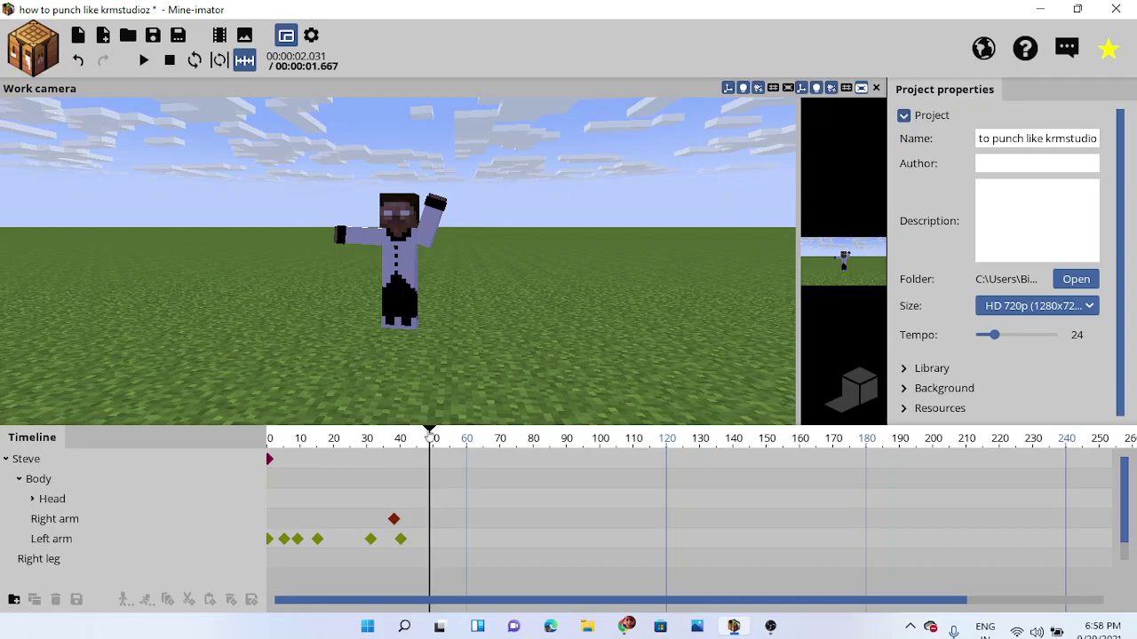
click(422, 238)
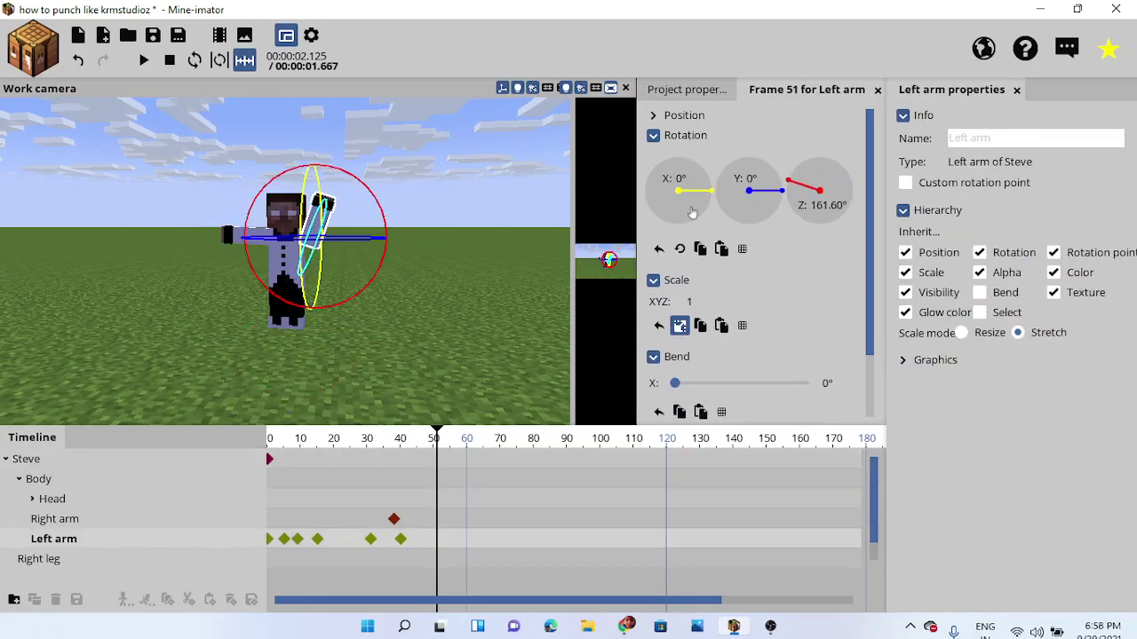
drag(692, 213, 848, 189)
- Try stretching the head at frame 56 to a Y scale of about 1.22 using separate axis scaling
drag(323, 449, 451, 451)
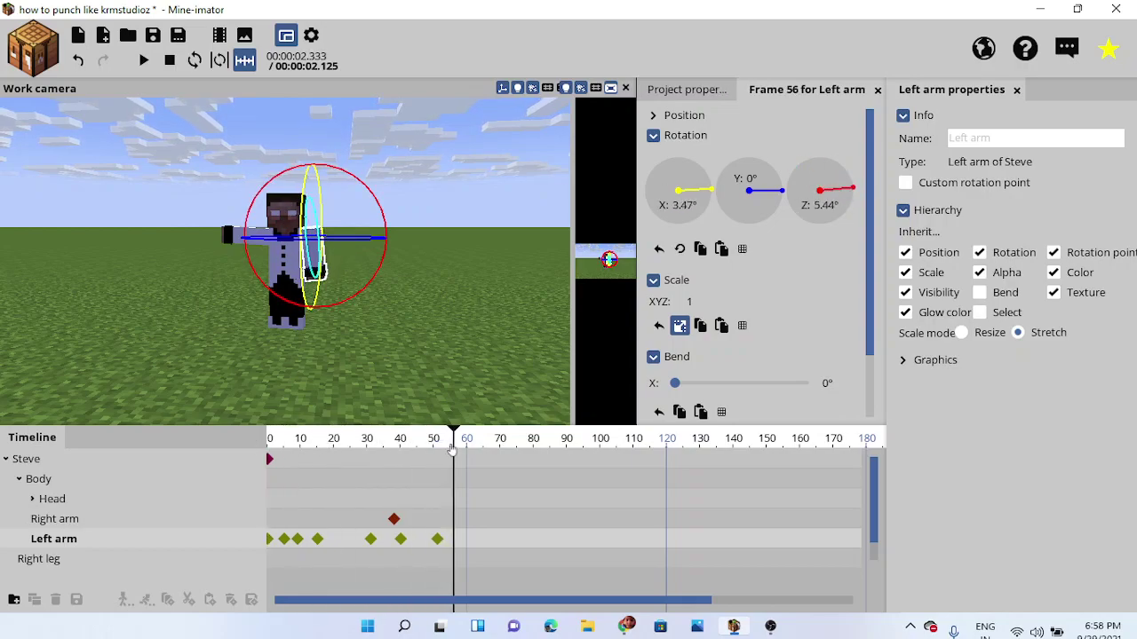
click(405, 330)
drag(406, 330, 404, 339)
click(393, 295)
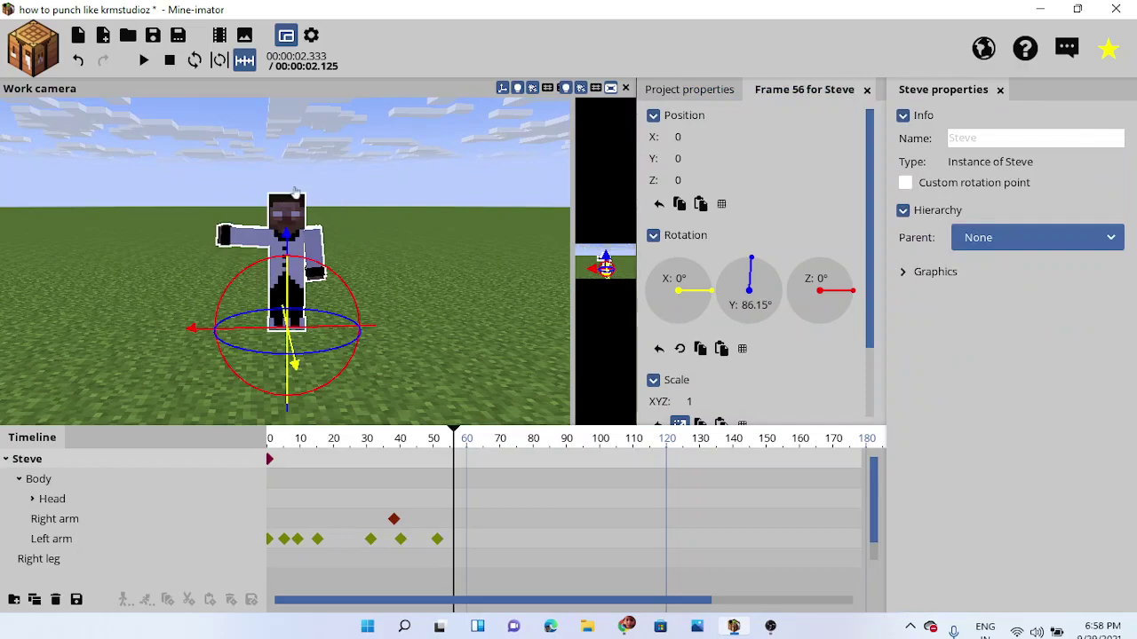
click(302, 205)
click(680, 326)
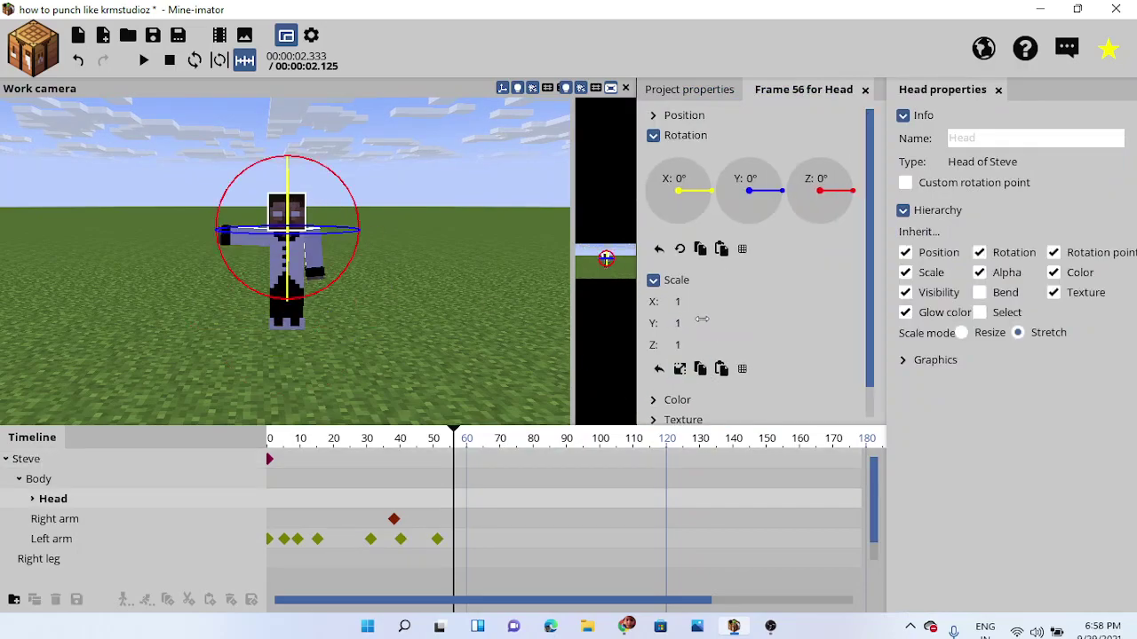
drag(709, 319, 711, 320)
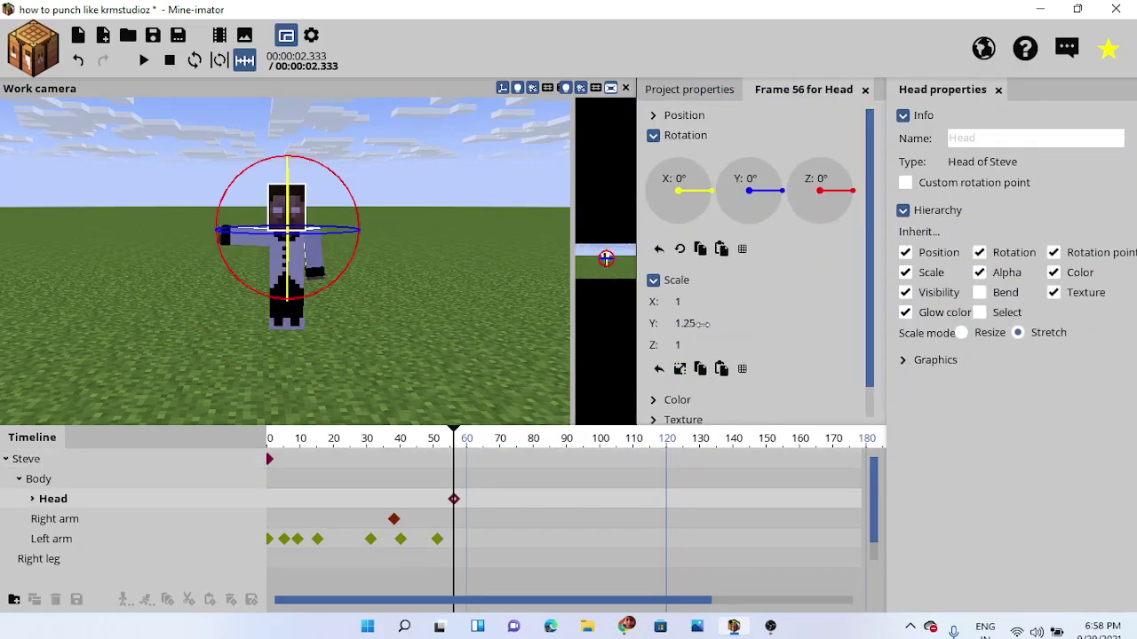
click(679, 370)
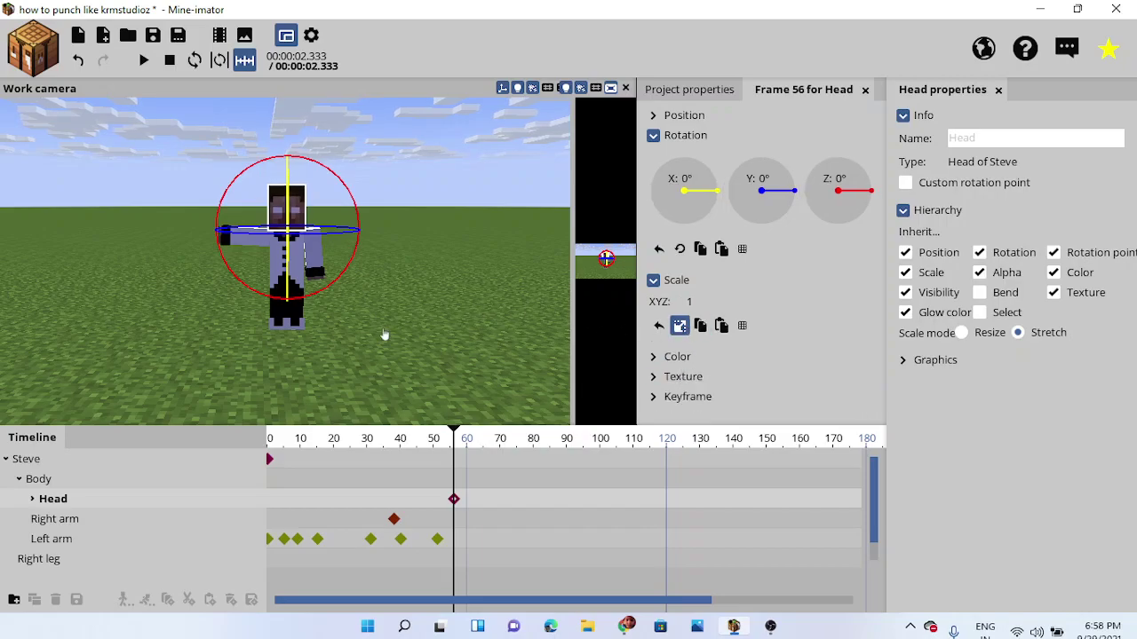
- Separate the head's scale axes again and set its Y scale to 1 at frame 56
click(384, 335)
click(325, 228)
click(292, 210)
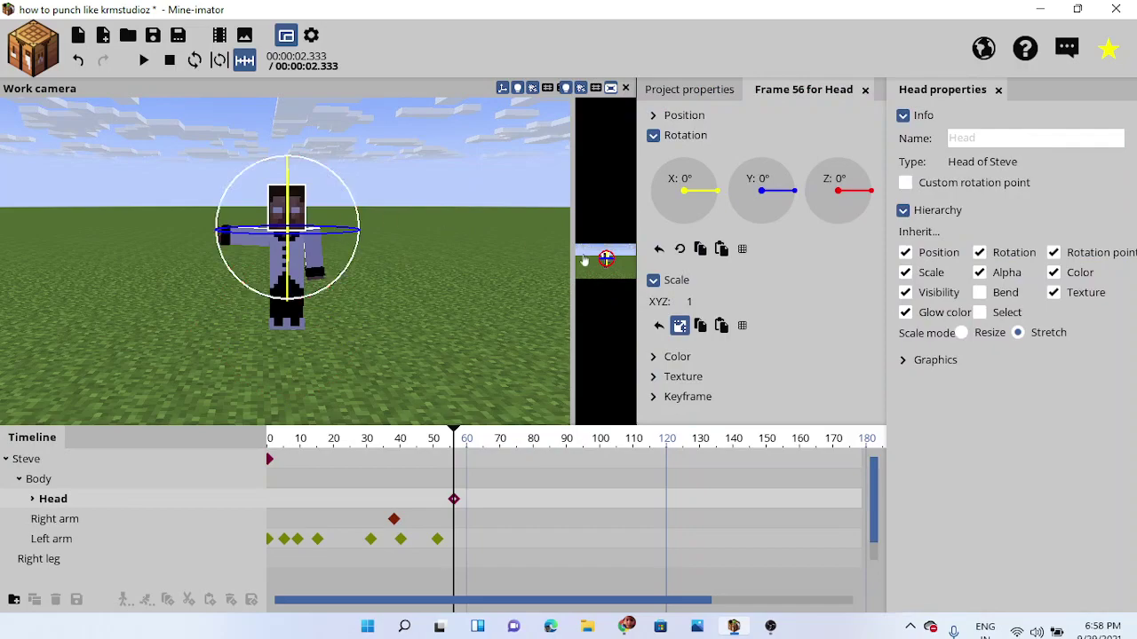
click(653, 280)
click(653, 281)
click(680, 325)
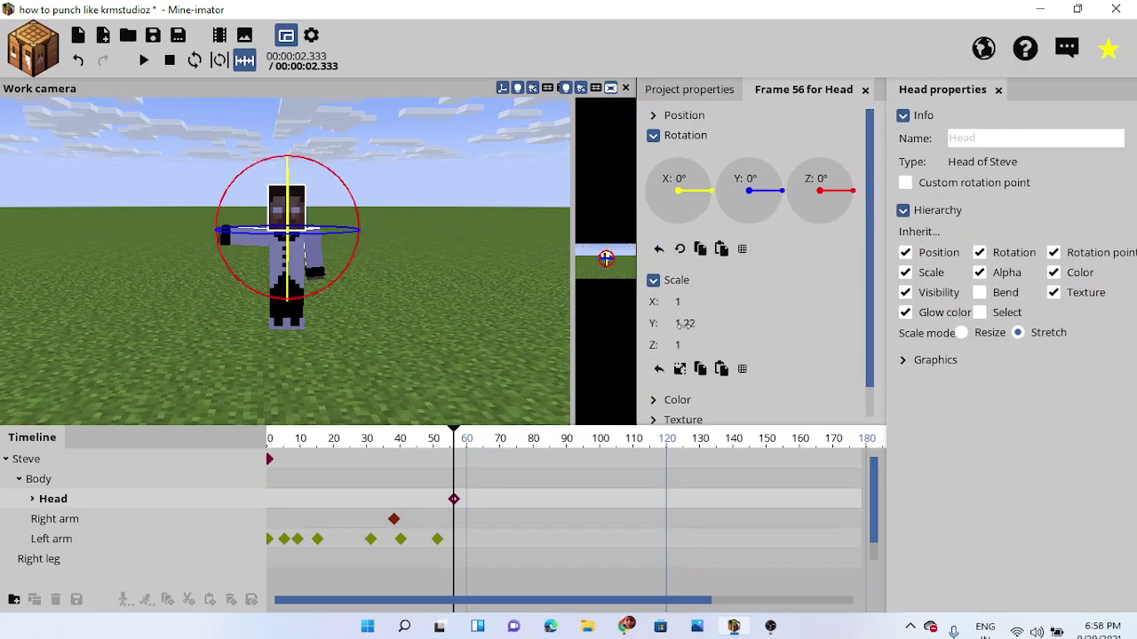
mouse_move(697, 322)
mouse_down()
mouse_move(680, 323)
mouse_move(702, 323)
mouse_up()
text(1)
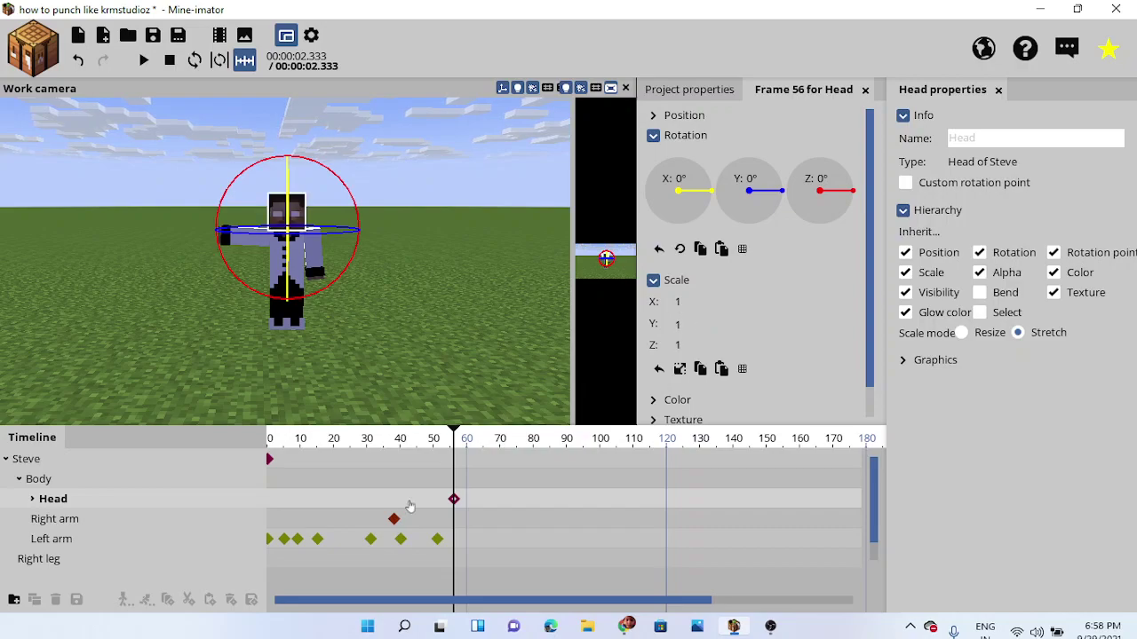
- Keyframe the head at frame 60 with its Y scale set to 1
drag(363, 441, 466, 470)
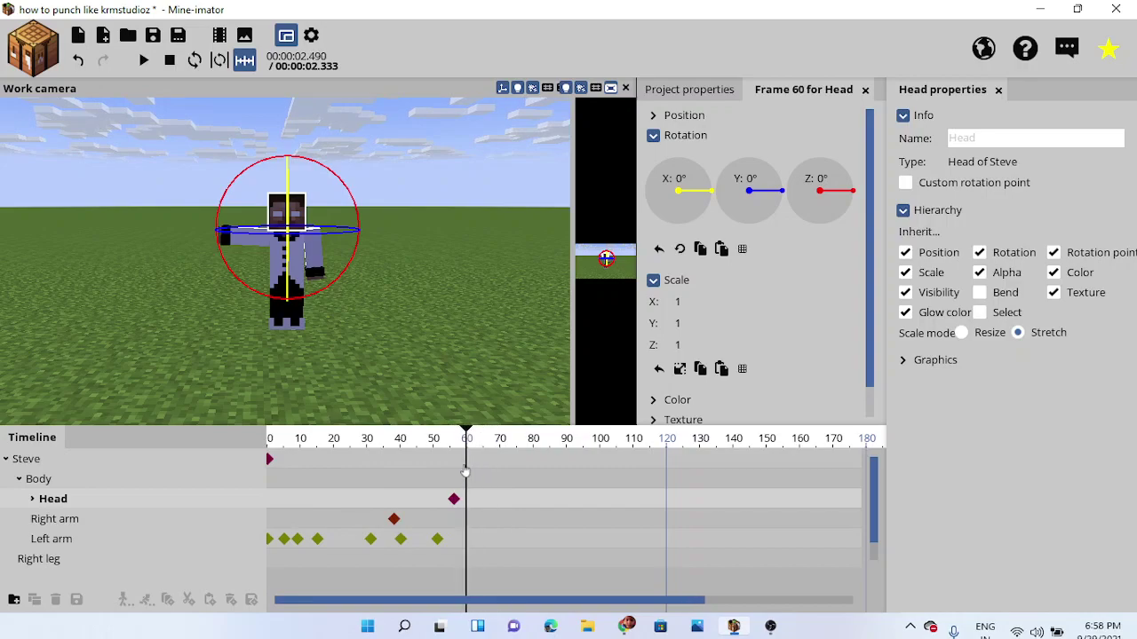
mouse_move(682, 324)
mouse_down()
mouse_move(719, 329)
mouse_move(698, 325)
mouse_up()
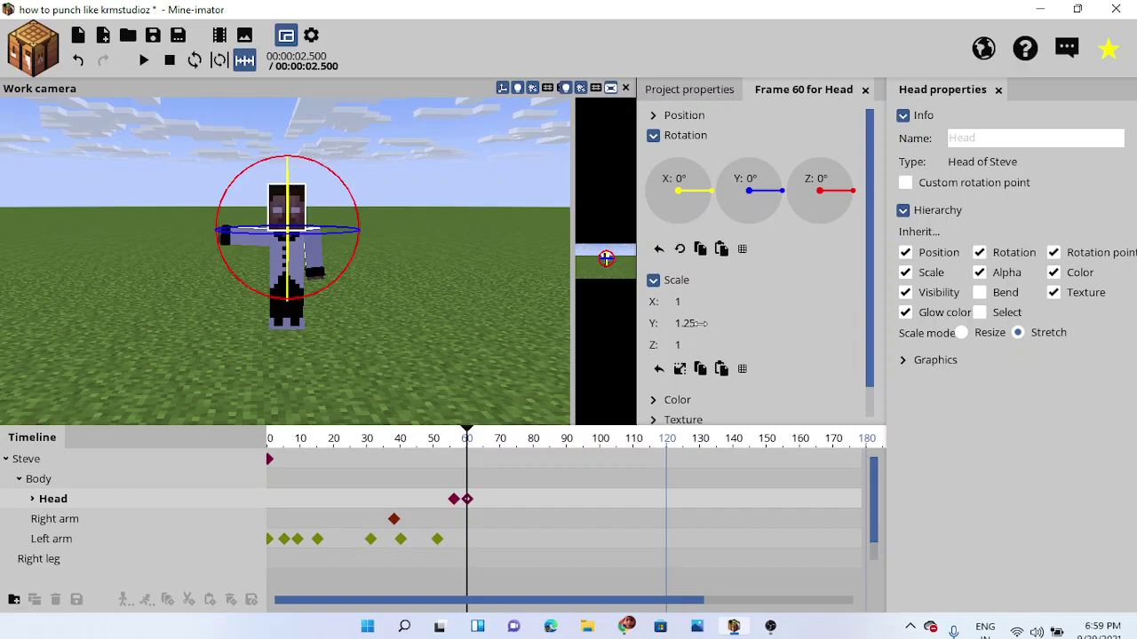
text(1)
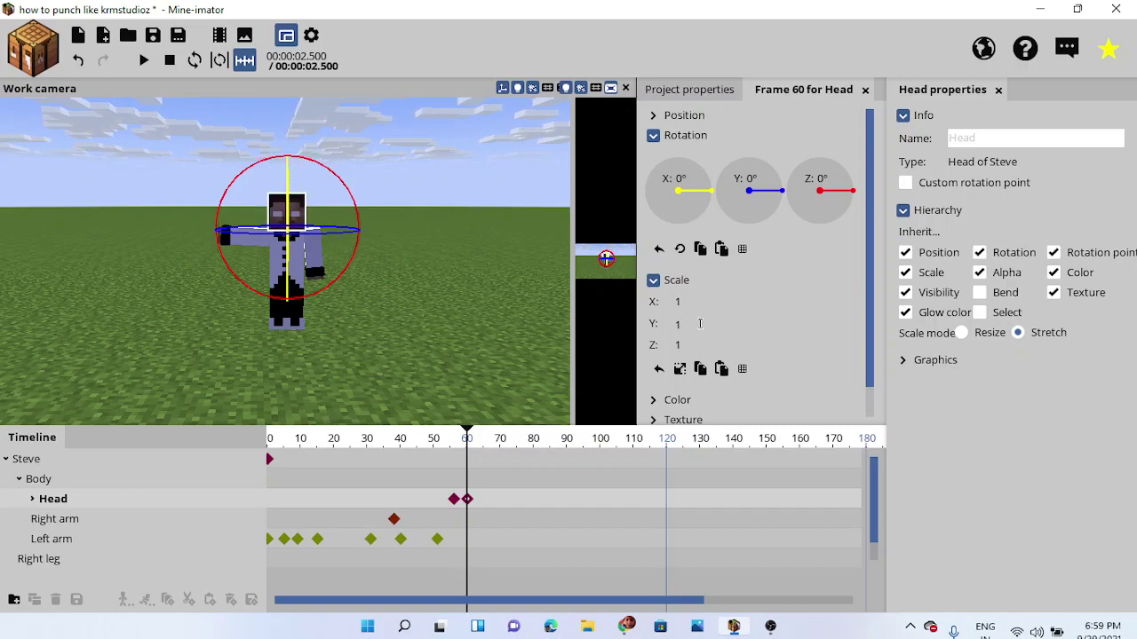
- Keyframe the head at frame 68 with its X and Y scales set to 1
drag(404, 441, 493, 444)
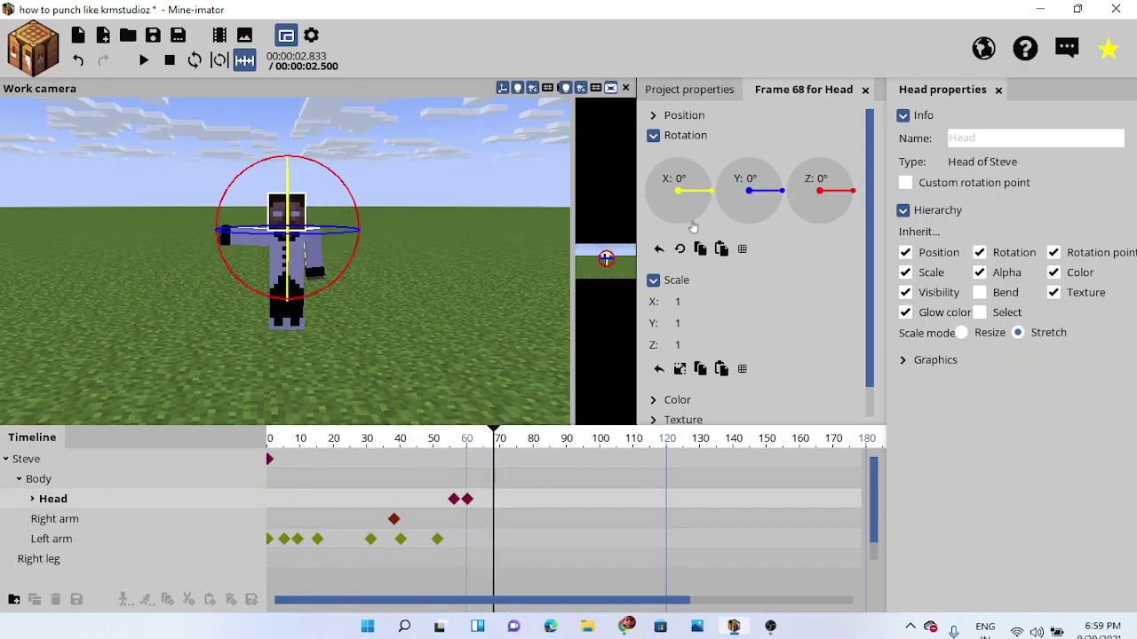
drag(693, 323, 708, 315)
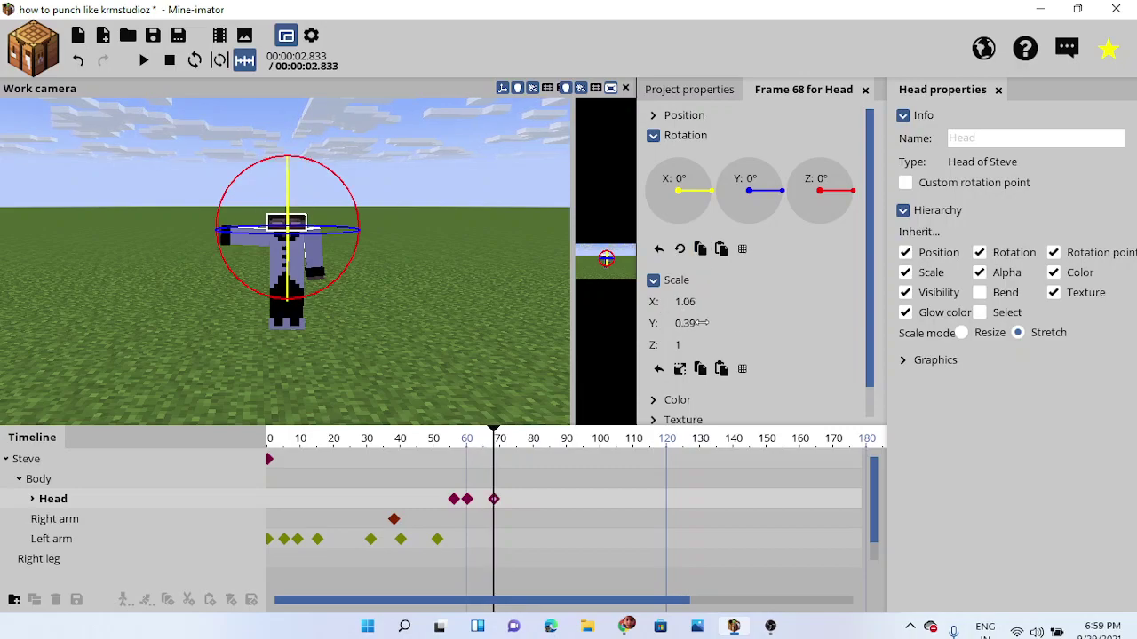
mouse_move(701, 323)
mouse_down()
mouse_move(722, 319)
mouse_move(712, 323)
mouse_up()
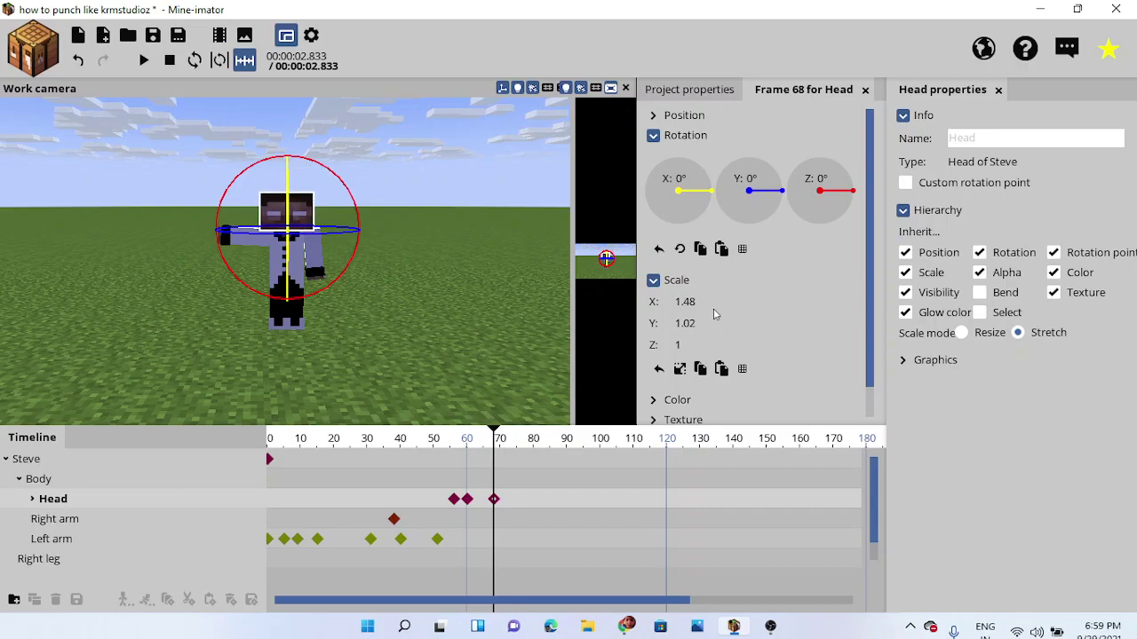
click(706, 303)
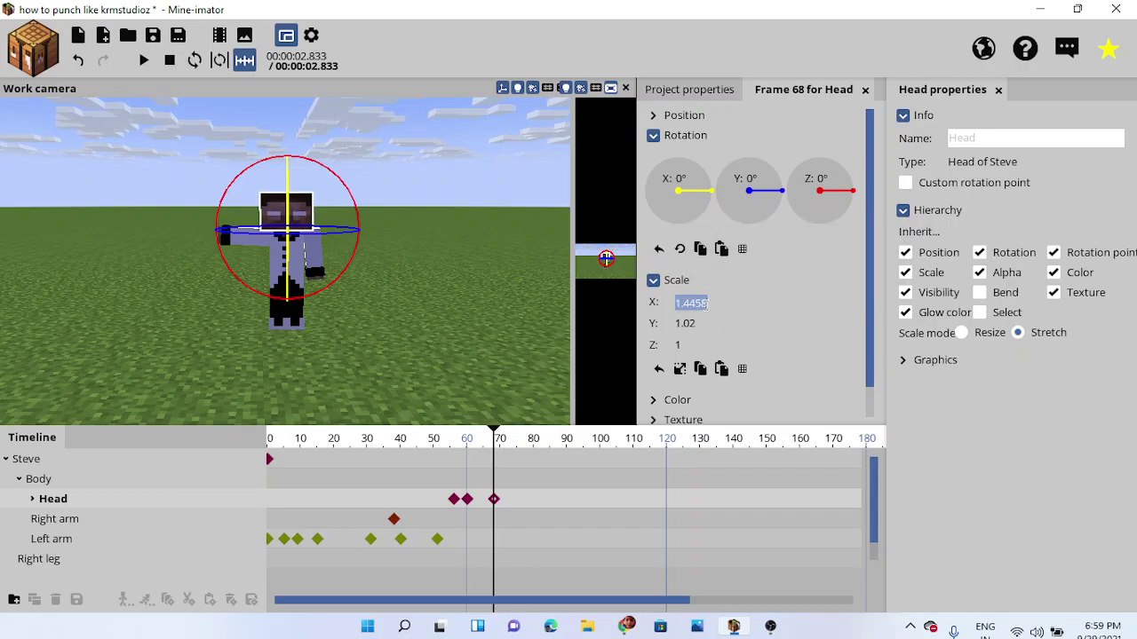
text(1)
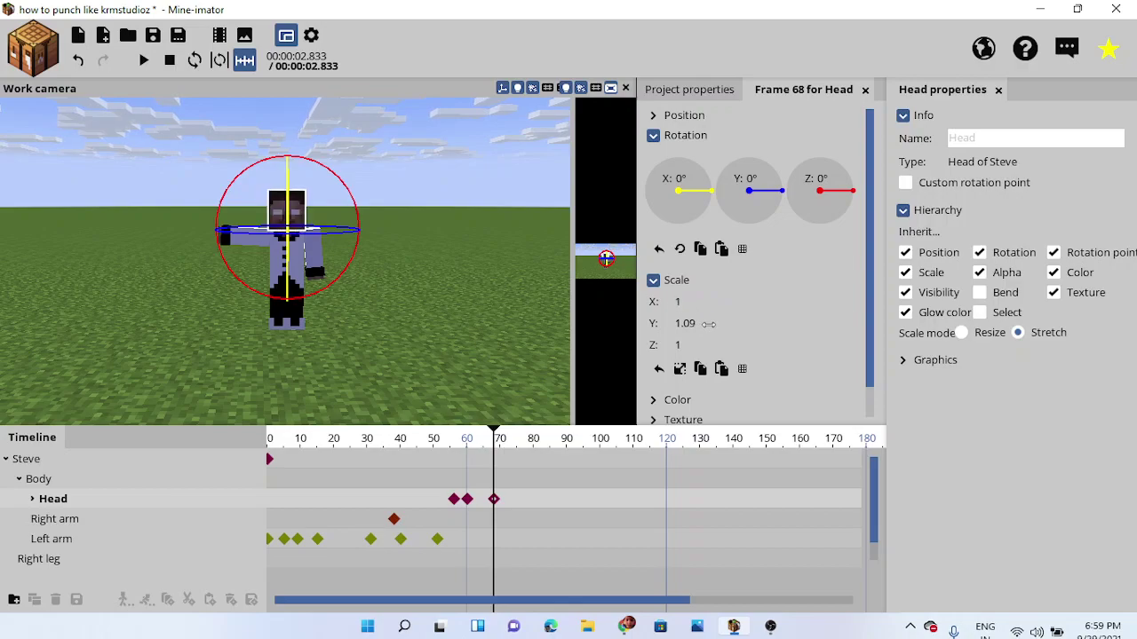
text(1)
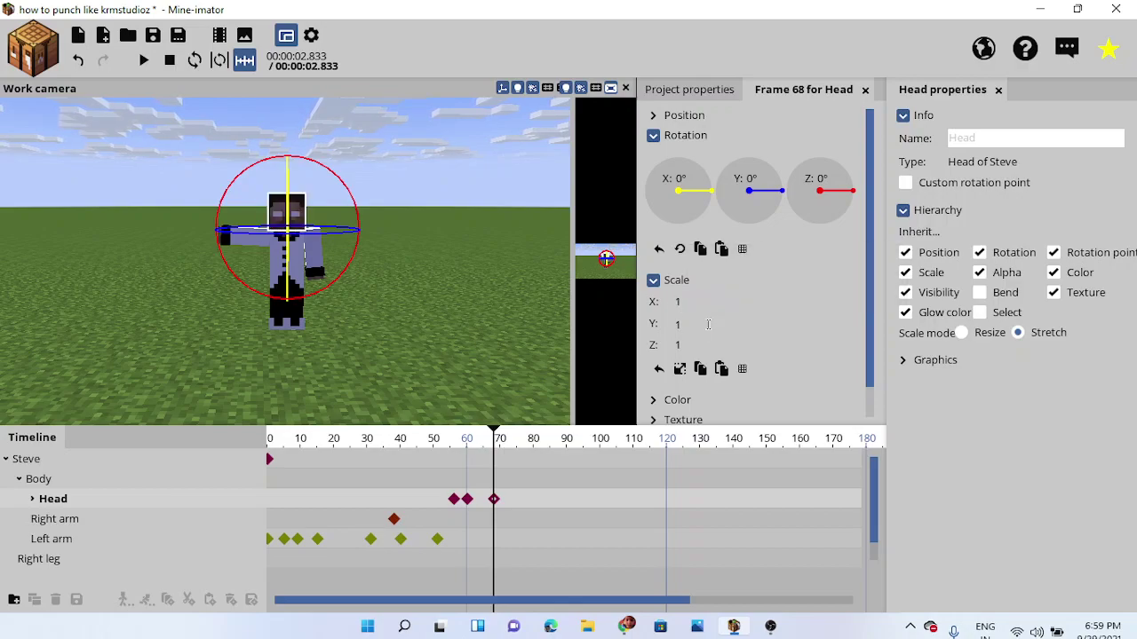
- Create an untextured cube with the timeline at frame 99
drag(476, 445, 596, 444)
click(384, 283)
mouse_move(405, 285)
mouse_down()
mouse_move(418, 294)
mouse_move(329, 311)
mouse_move(399, 330)
mouse_move(411, 290)
mouse_up()
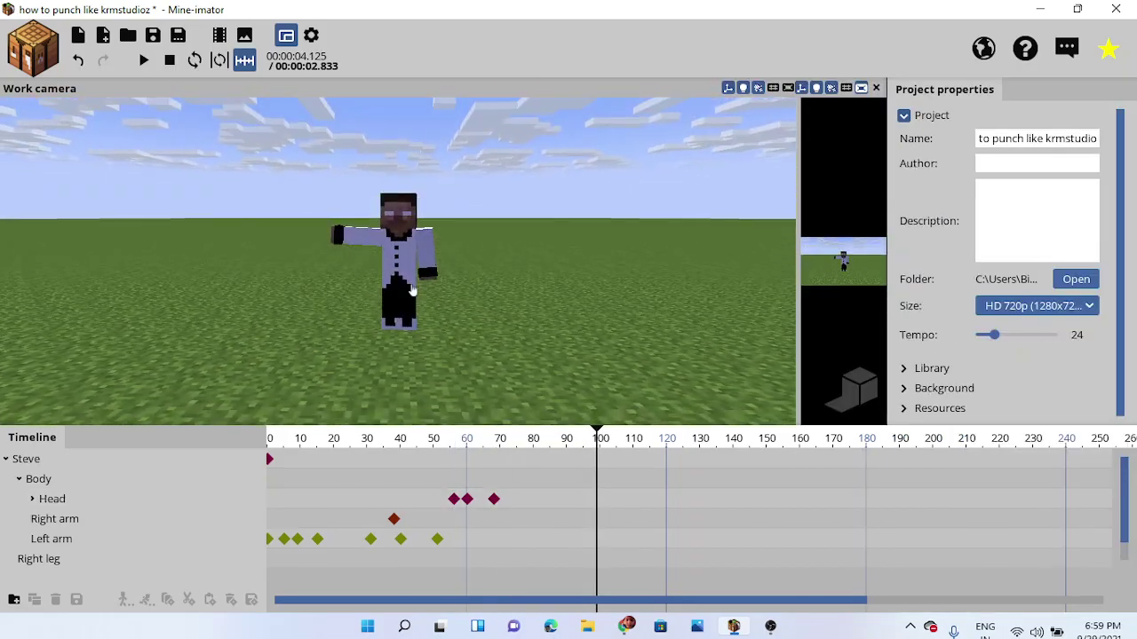
click(36, 49)
click(40, 243)
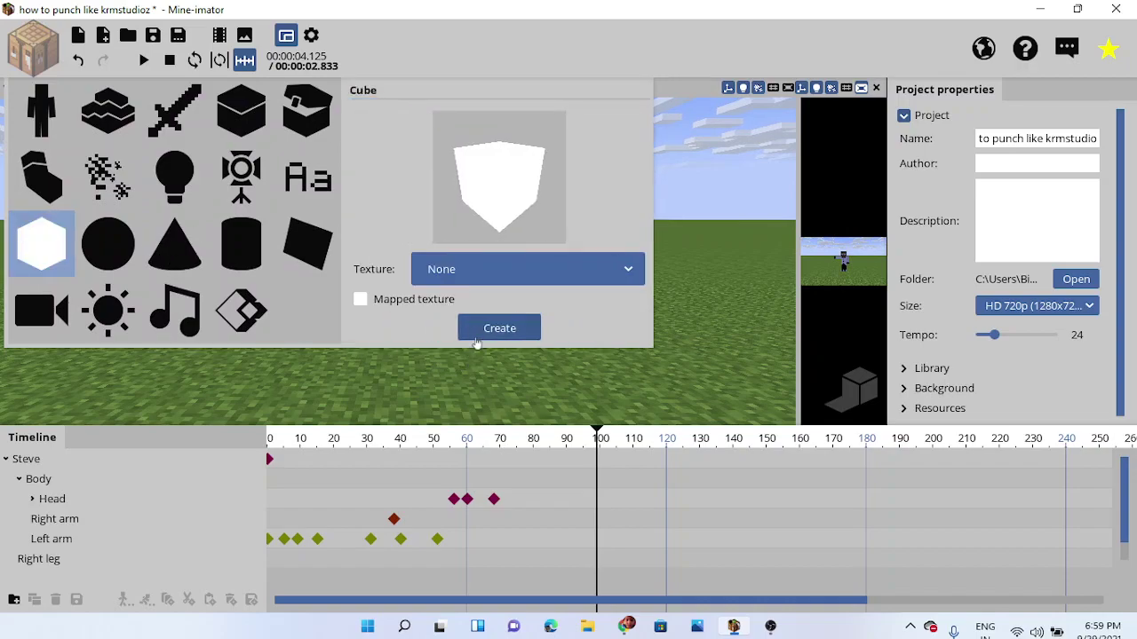
click(468, 325)
- Move the cube beside the character's outstretched right arm, to about Y 1.72 and Z 35.85
click(400, 287)
drag(376, 298, 212, 276)
drag(133, 200, 142, 226)
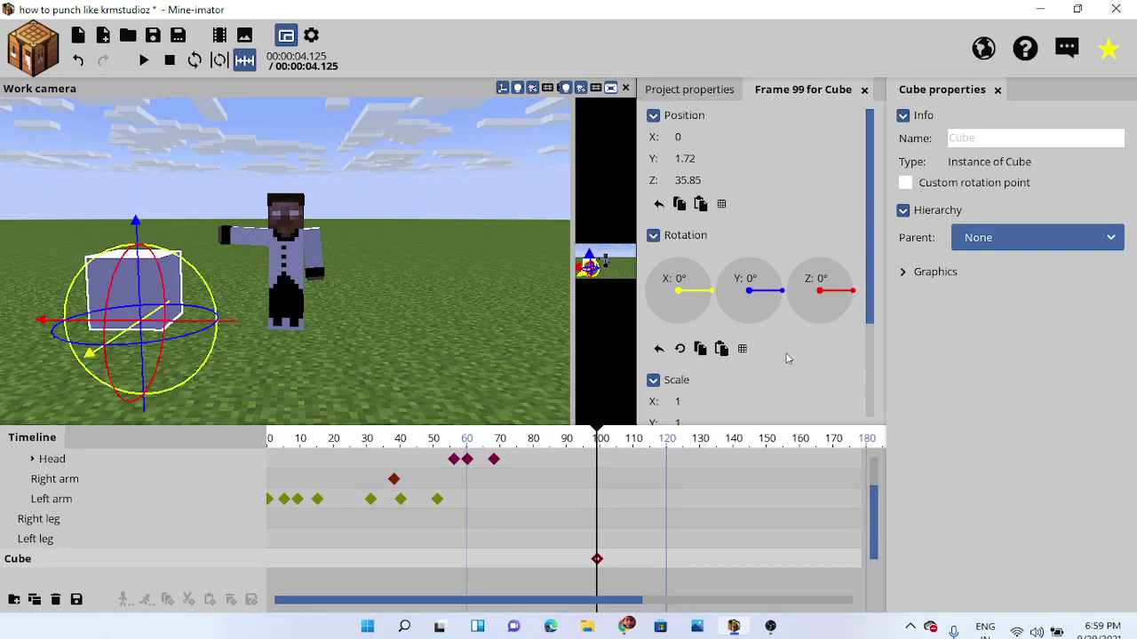
- Enlarge the cube uniformly to a scale of about 2.78 on all axes
scroll(719, 302, down, 2)
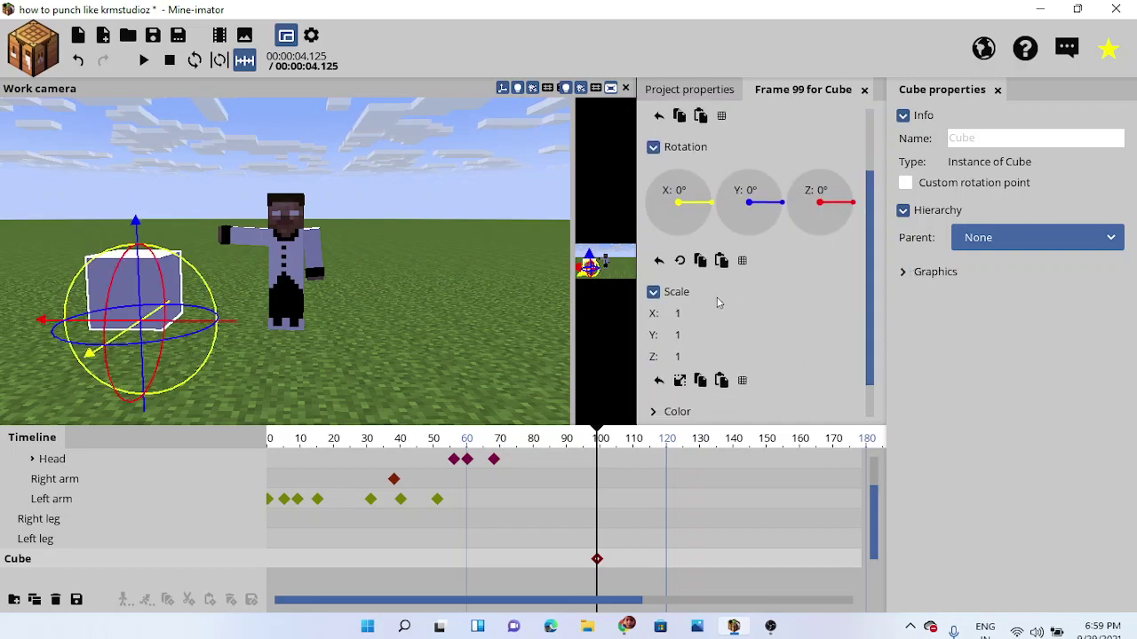
click(679, 380)
drag(702, 312, 749, 313)
- Examine the enlarged cube's placement next to the character from several angles, at frames 99 and 110
click(496, 283)
drag(496, 282, 497, 307)
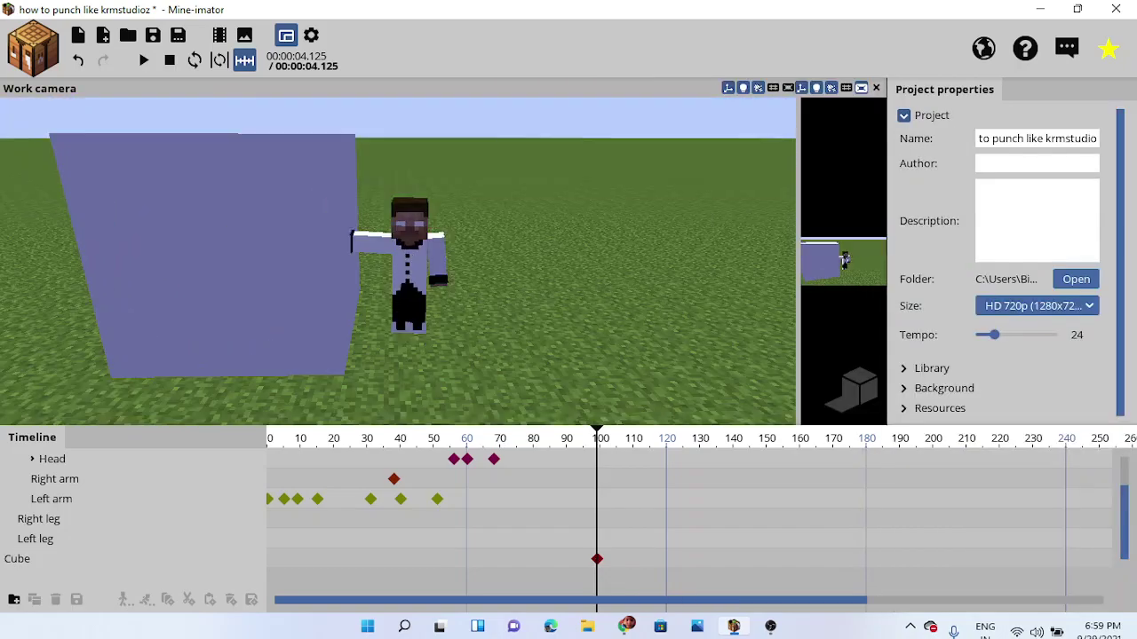
mouse_move(355, 258)
mouse_down()
mouse_move(389, 288)
mouse_move(360, 267)
mouse_up()
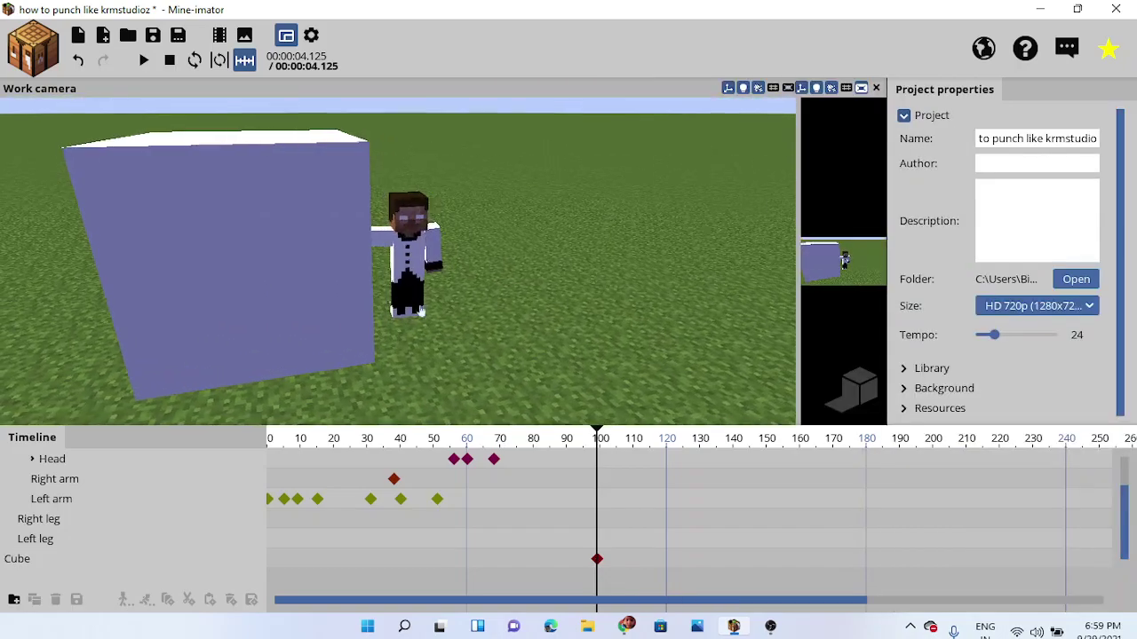
click(373, 356)
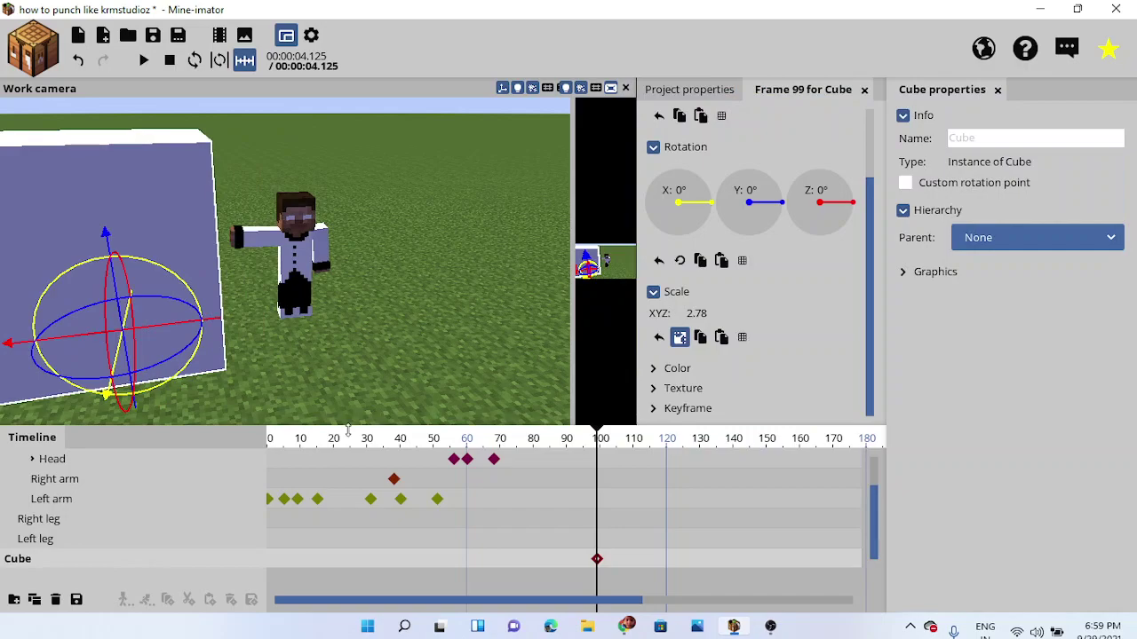
drag(347, 435, 631, 488)
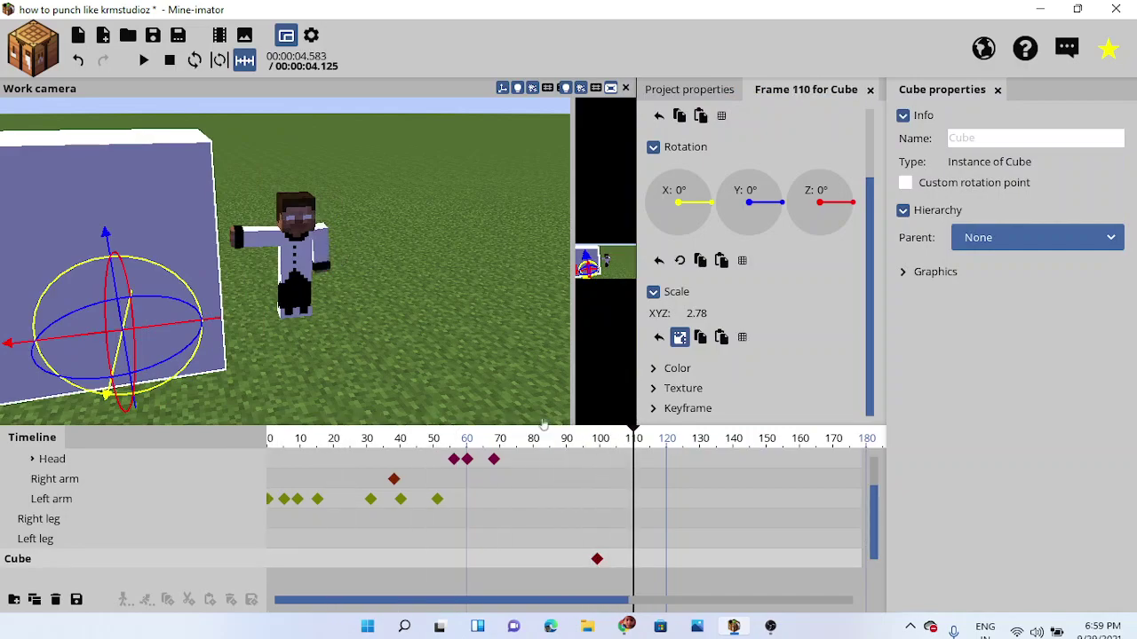
click(314, 303)
drag(314, 304, 266, 259)
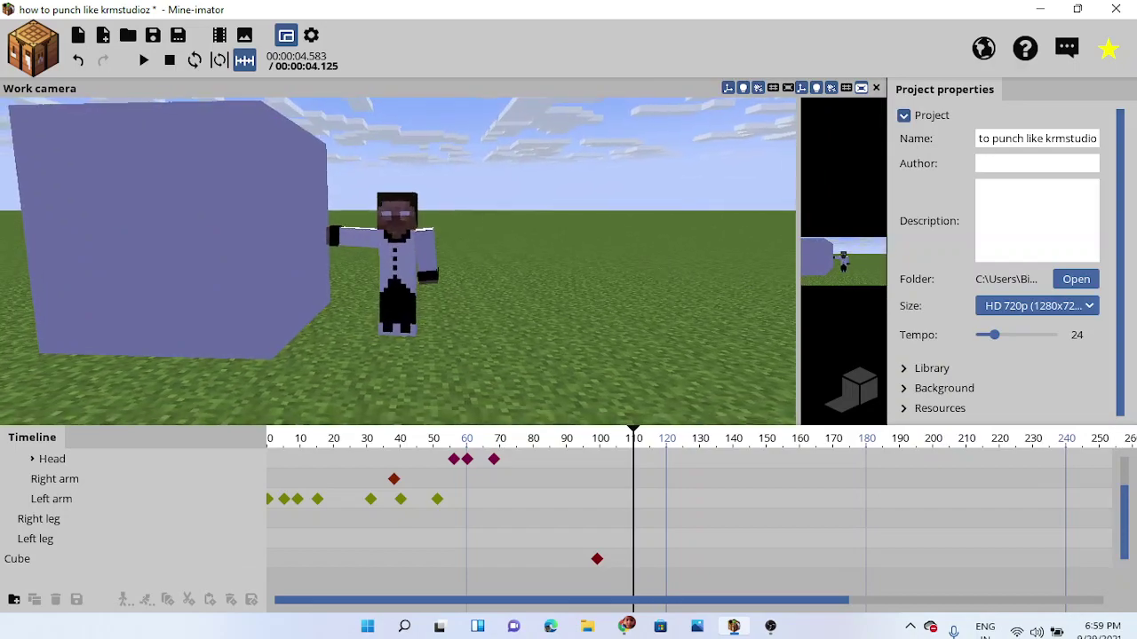
drag(426, 291, 424, 286)
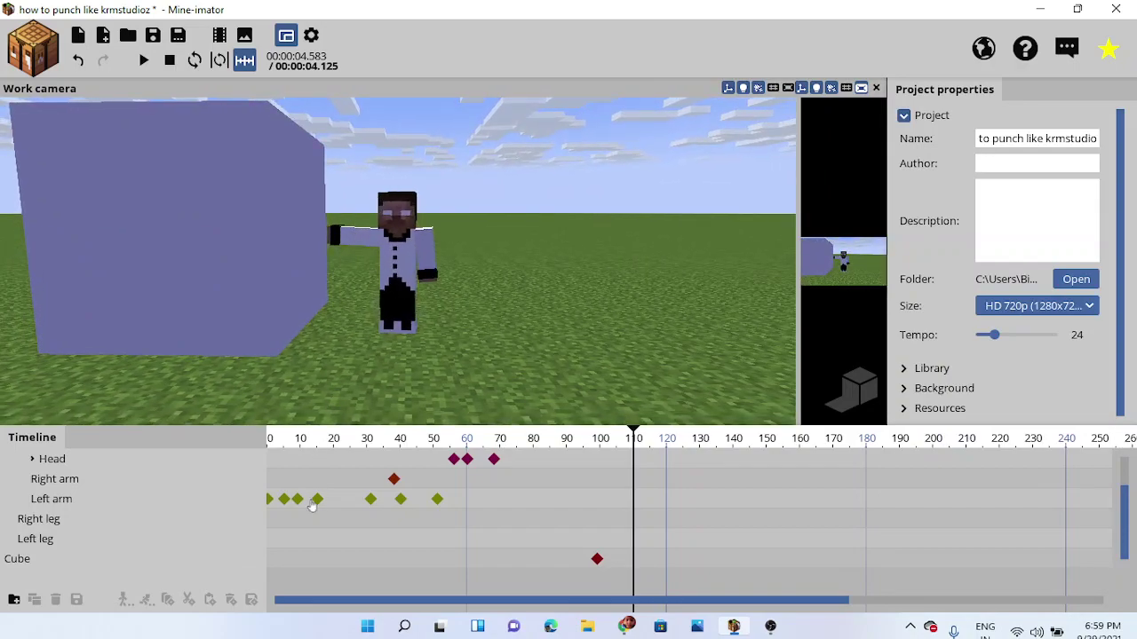
- Turn on seamless repeat, preview the animation from frame 0, and view the paused scene from above
drag(305, 438, 221, 351)
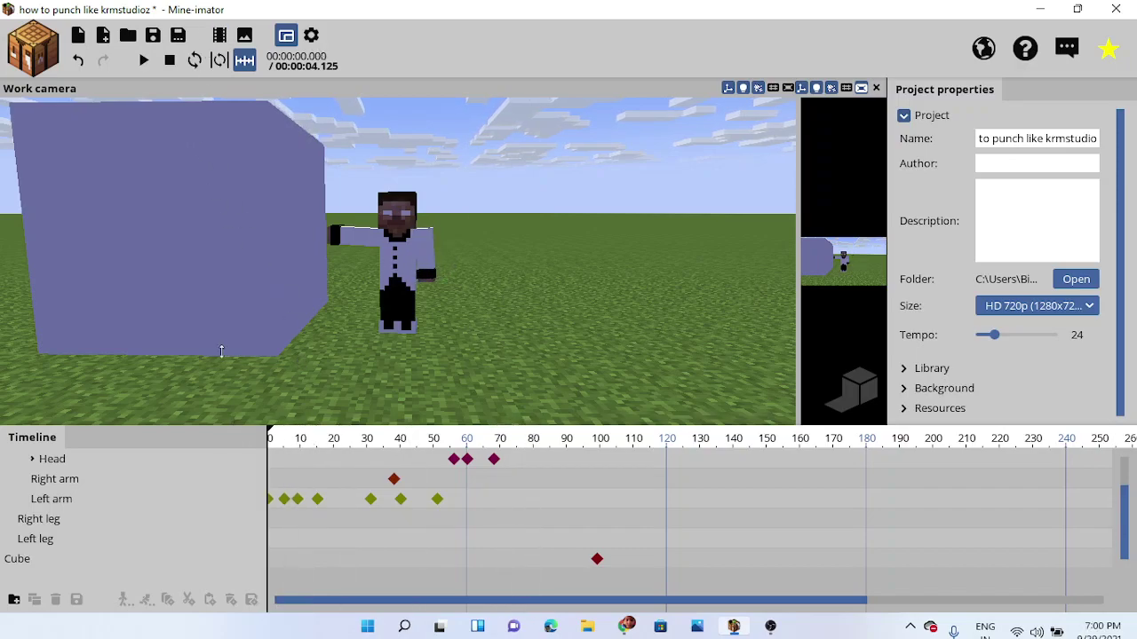
click(218, 62)
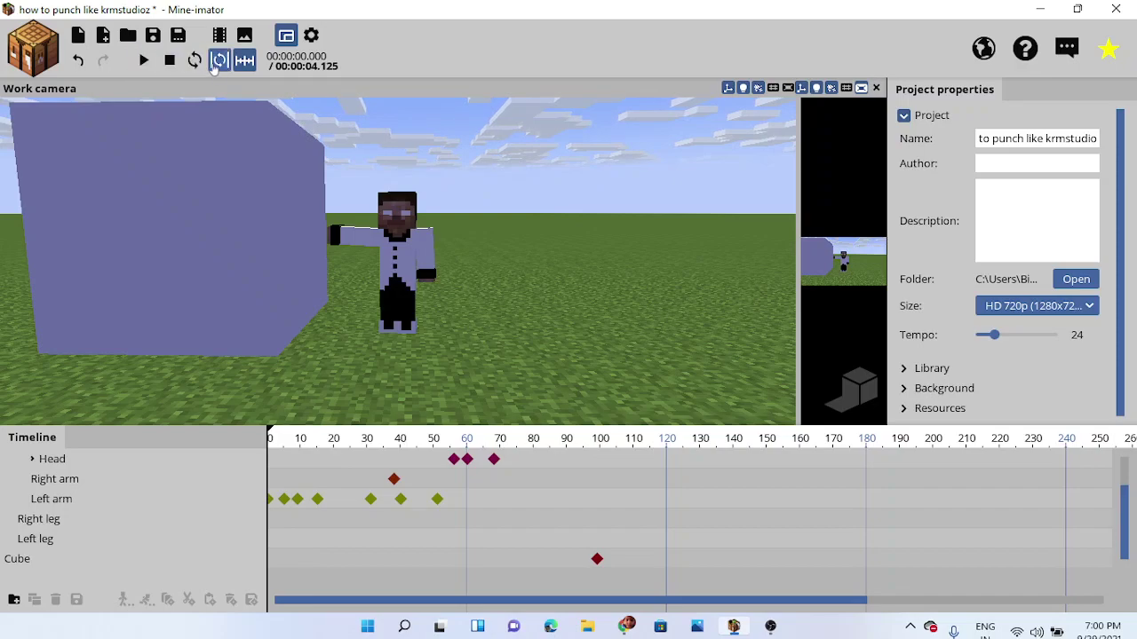
click(144, 60)
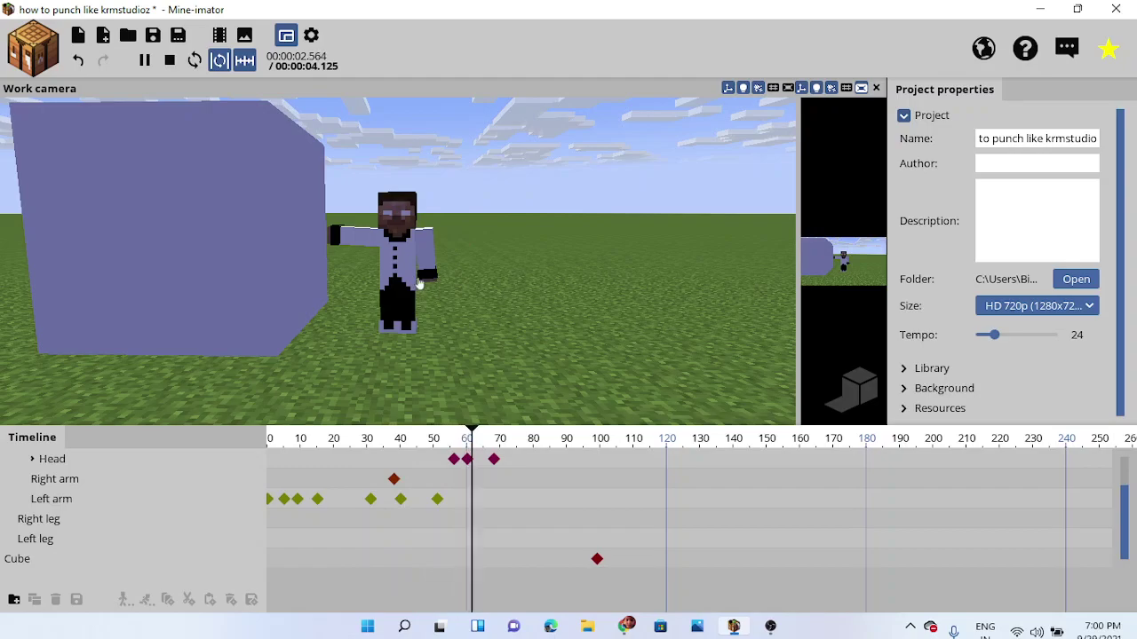
click(139, 62)
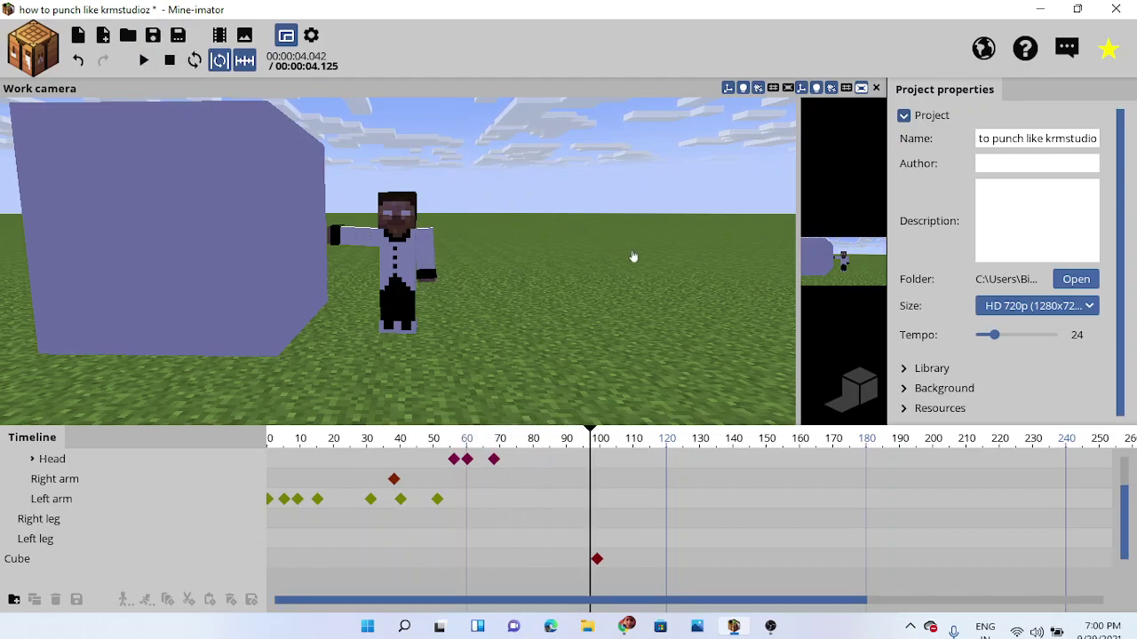
drag(633, 256, 700, 275)
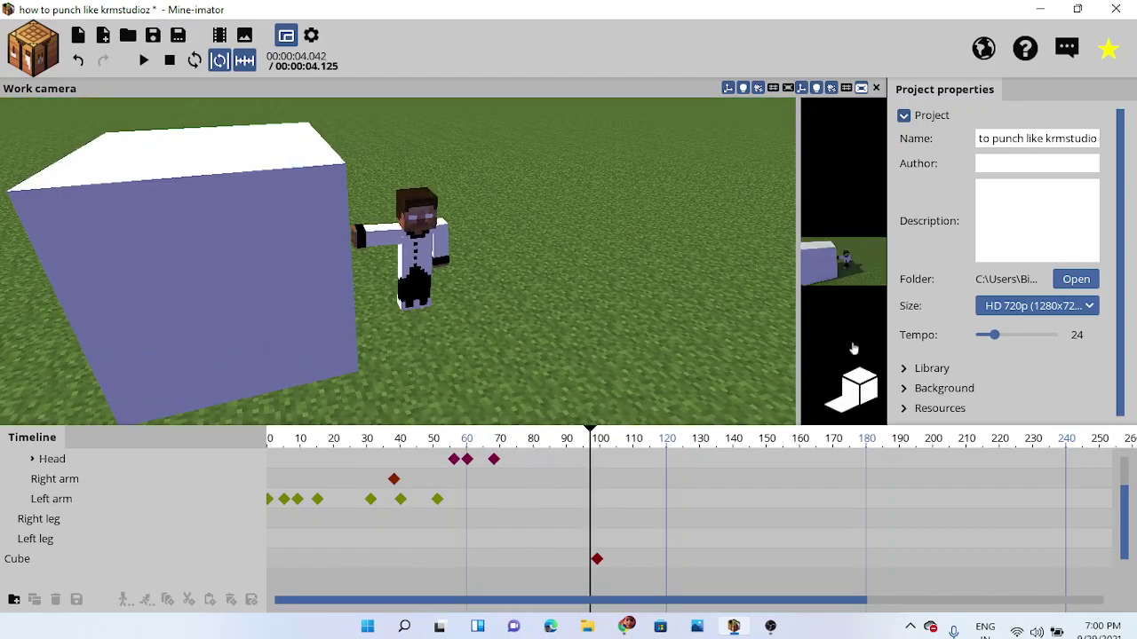
click(859, 398)
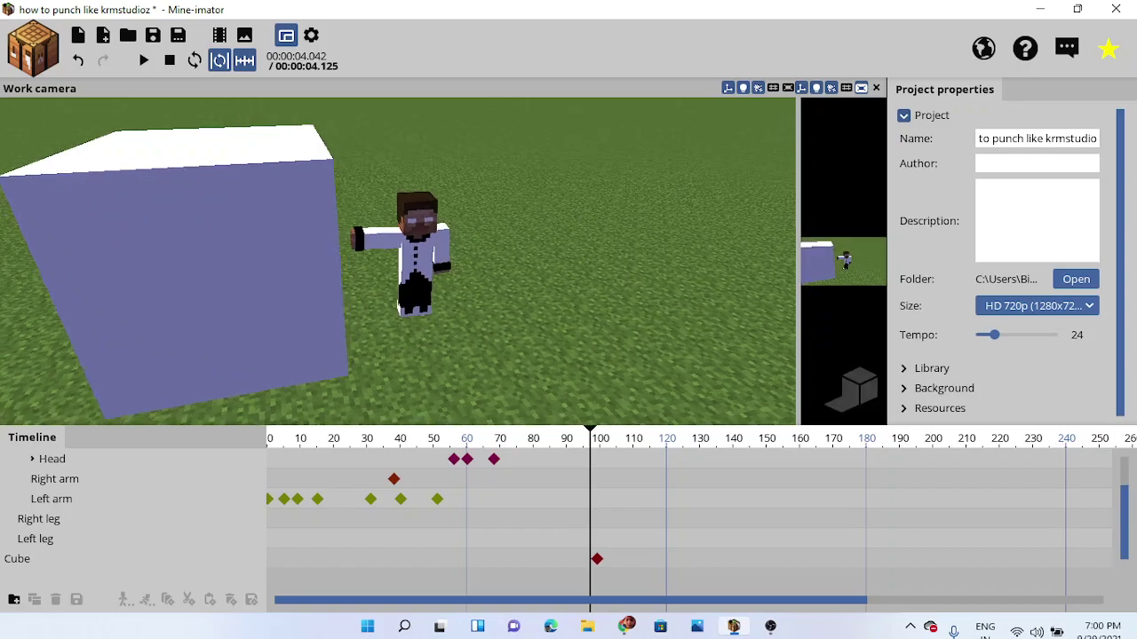
click(30, 51)
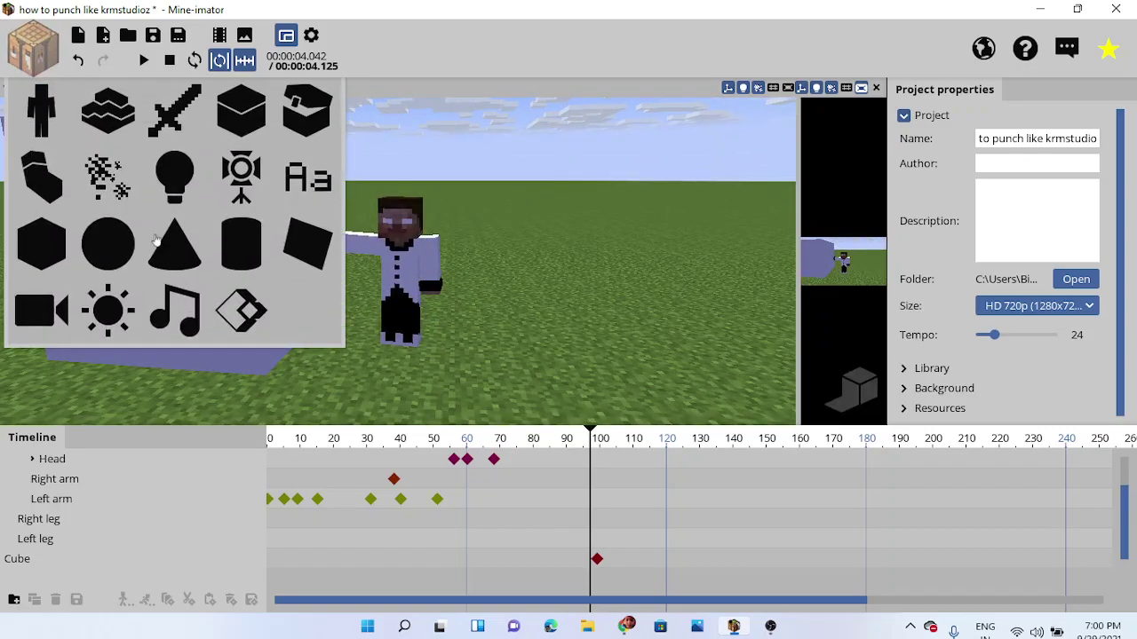
click(174, 192)
click(216, 178)
click(118, 118)
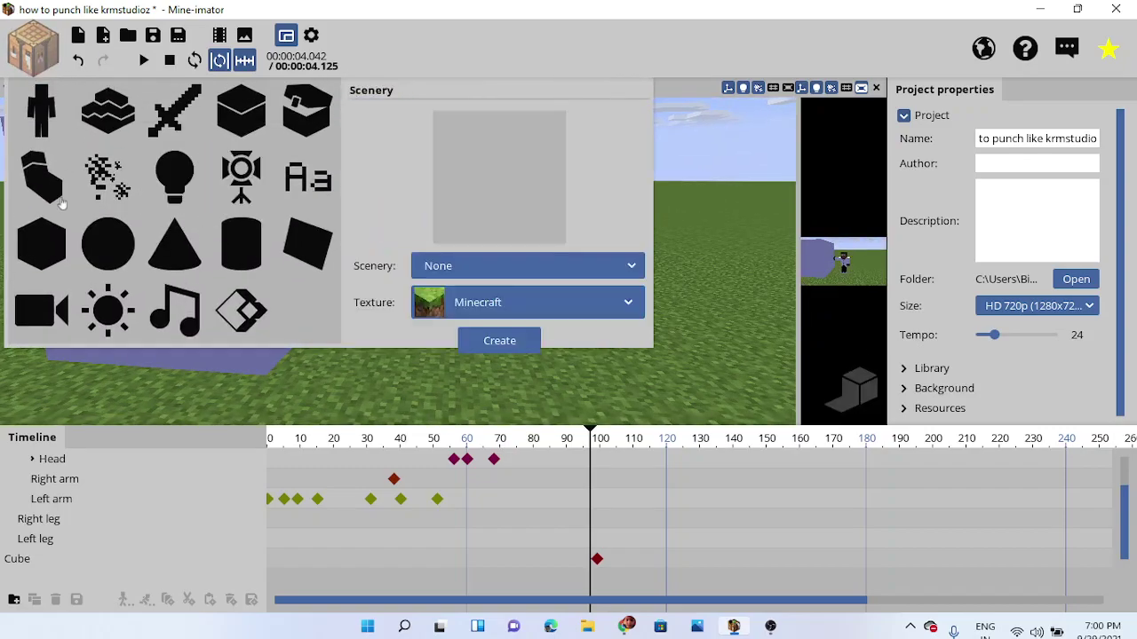
mouse_move(40, 311)
click(494, 227)
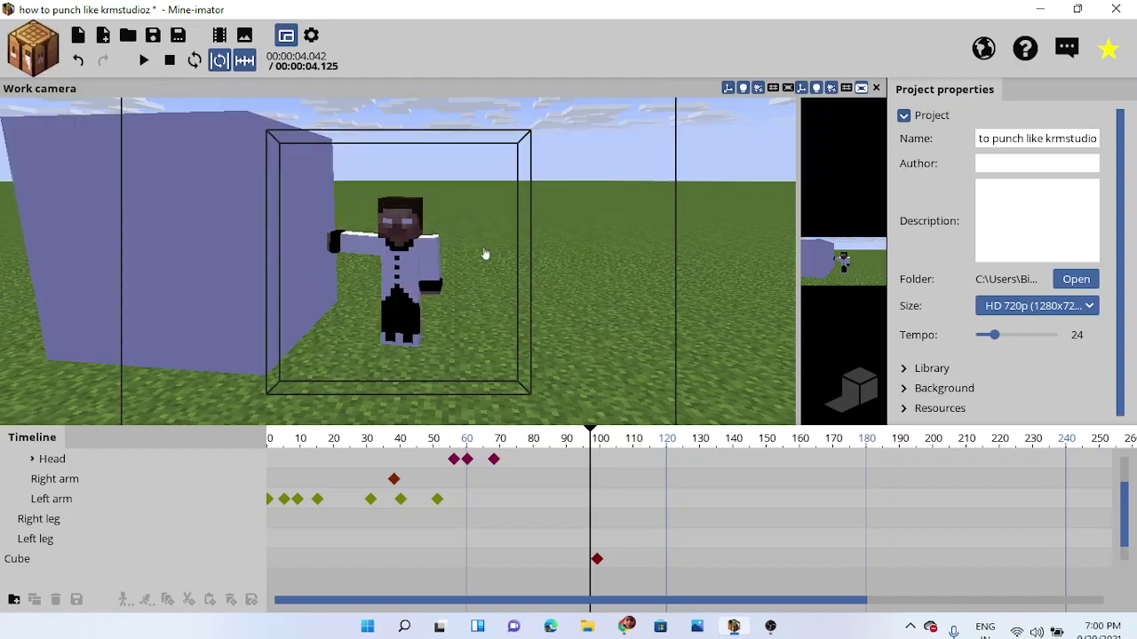
drag(476, 261, 434, 272)
mouse_move(469, 261)
right_down()
mouse_move(459, 264)
mouse_move(470, 258)
right_up()
right_drag(398, 261, 398, 261)
click(391, 266)
drag(307, 309, 429, 375)
drag(774, 343, 749, 369)
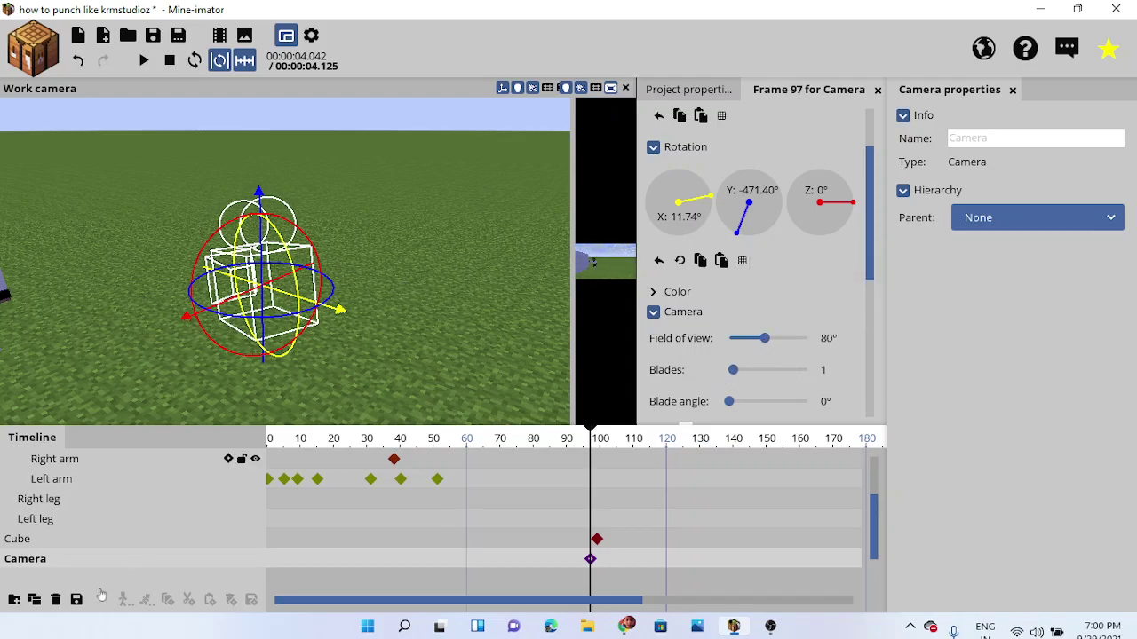
click(55, 600)
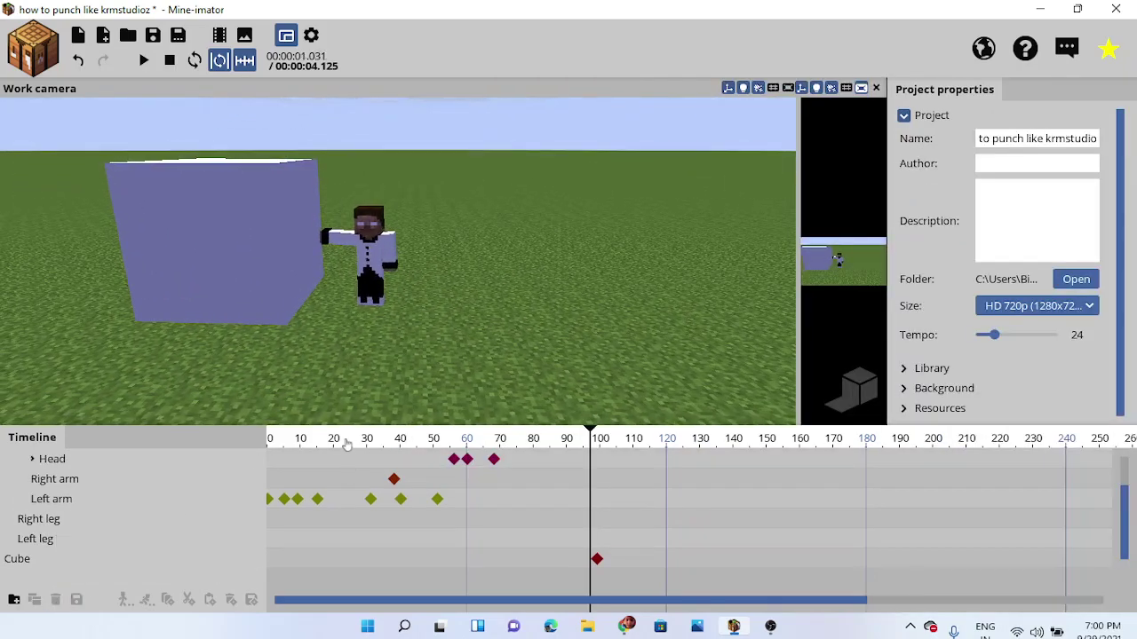
drag(346, 444, 667, 455)
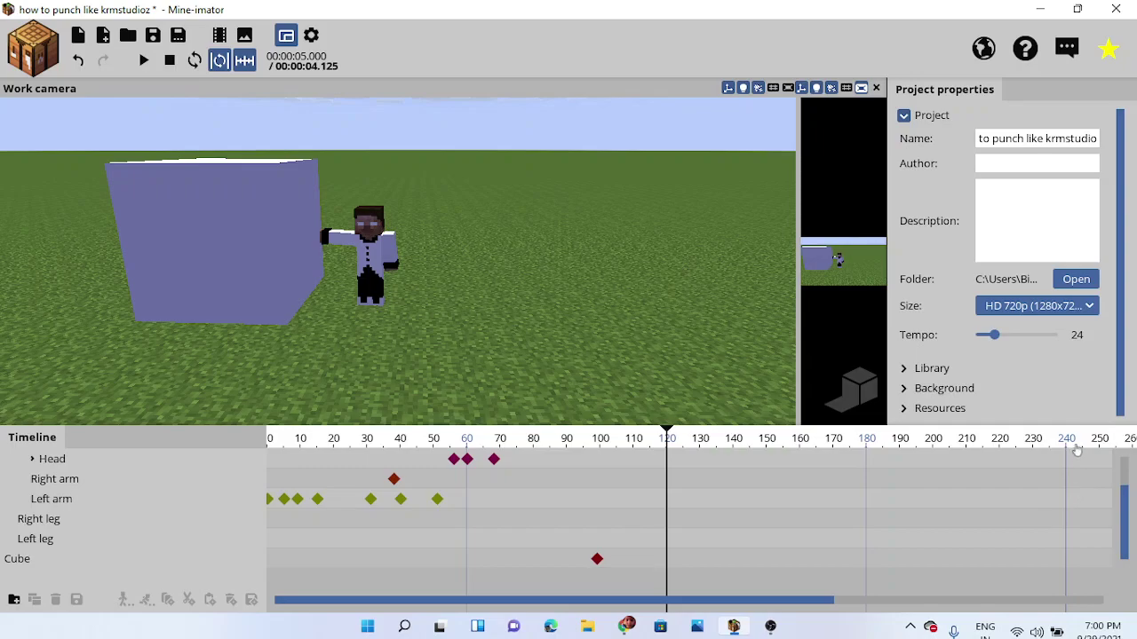
drag(440, 215, 401, 208)
click(471, 243)
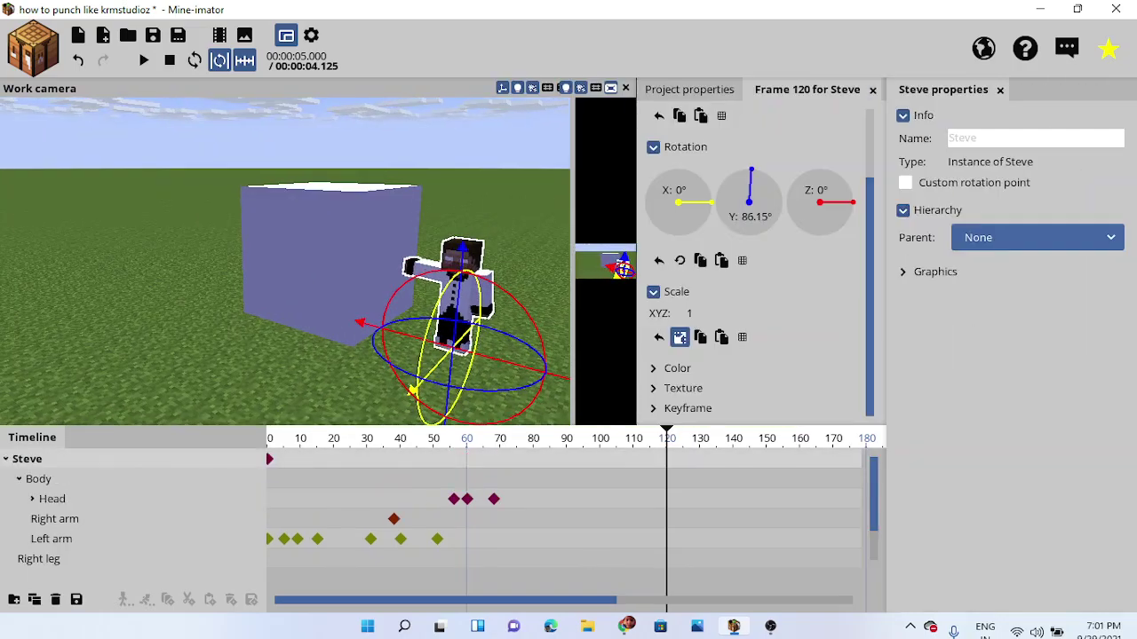
mouse_move(483, 233)
mouse_down()
mouse_move(373, 202)
mouse_move(498, 245)
mouse_move(483, 233)
mouse_up()
click(483, 232)
drag(565, 339, 592, 347)
click(576, 346)
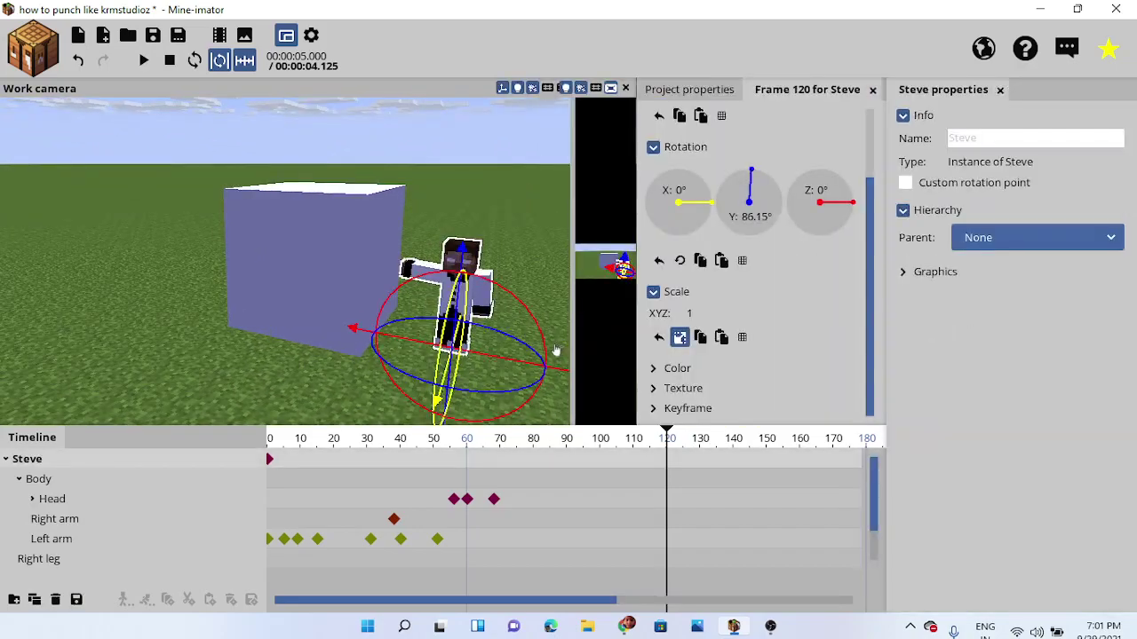
- Turn off seamless repeat and keyframe the whole character at frame 90, turned to face the cube
drag(593, 444, 467, 406)
drag(510, 408, 566, 409)
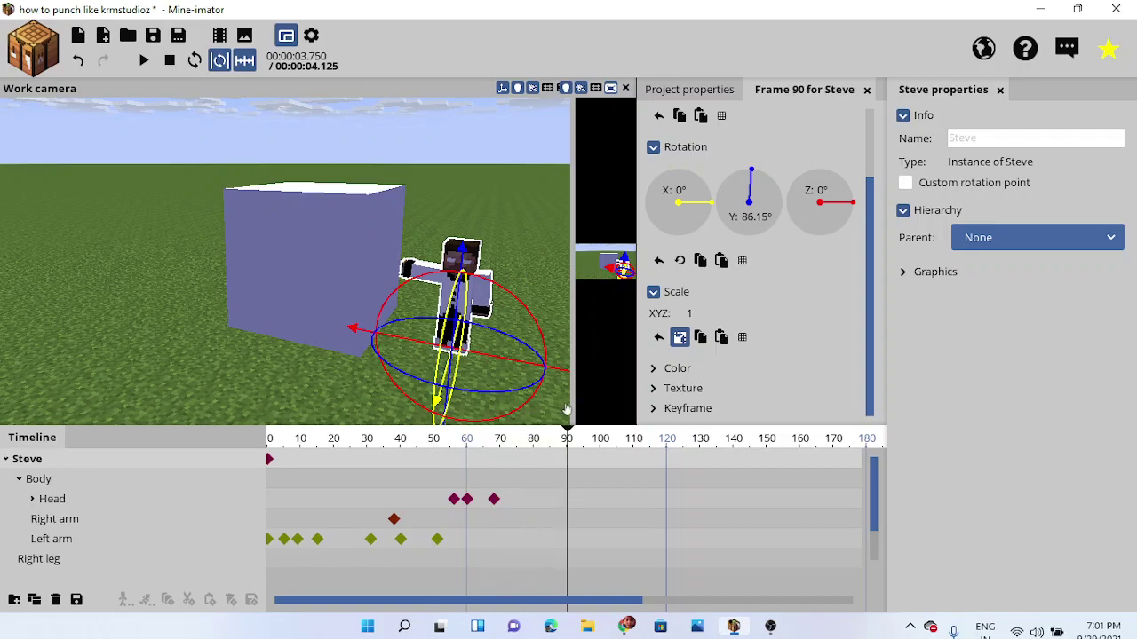
click(521, 259)
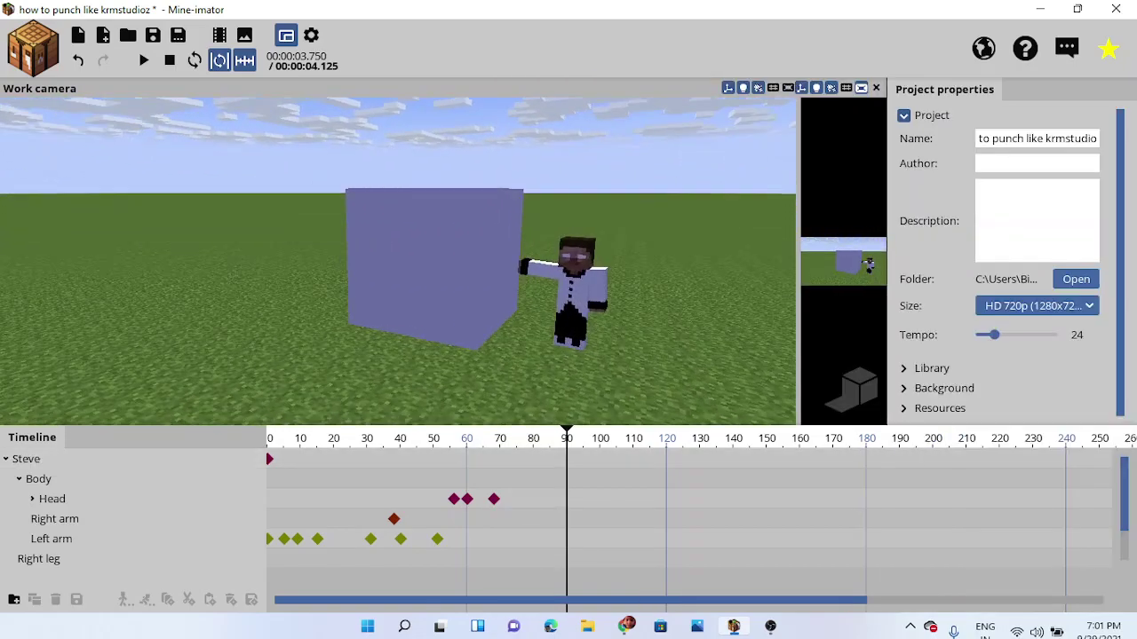
click(584, 293)
drag(507, 385, 403, 423)
click(436, 420)
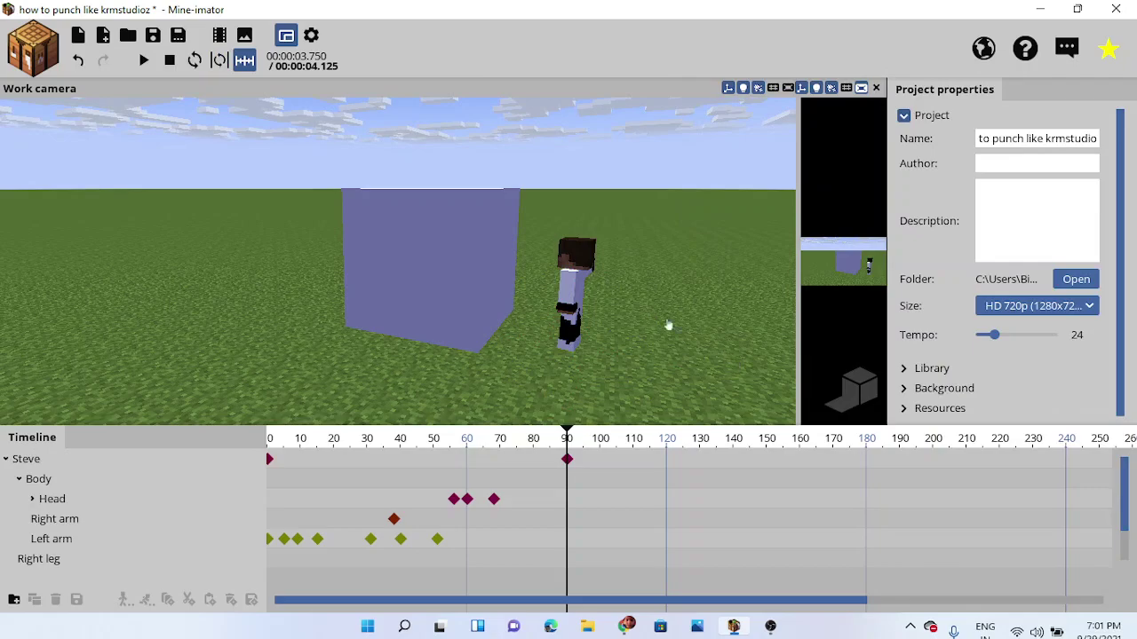
- Keyframe the whole Steve character at frame 99 with a rotation of about Y -4.86° and Z 0.12°
click(565, 296)
drag(521, 371, 514, 404)
drag(476, 438, 597, 468)
click(475, 195)
drag(475, 195, 702, 192)
click(578, 291)
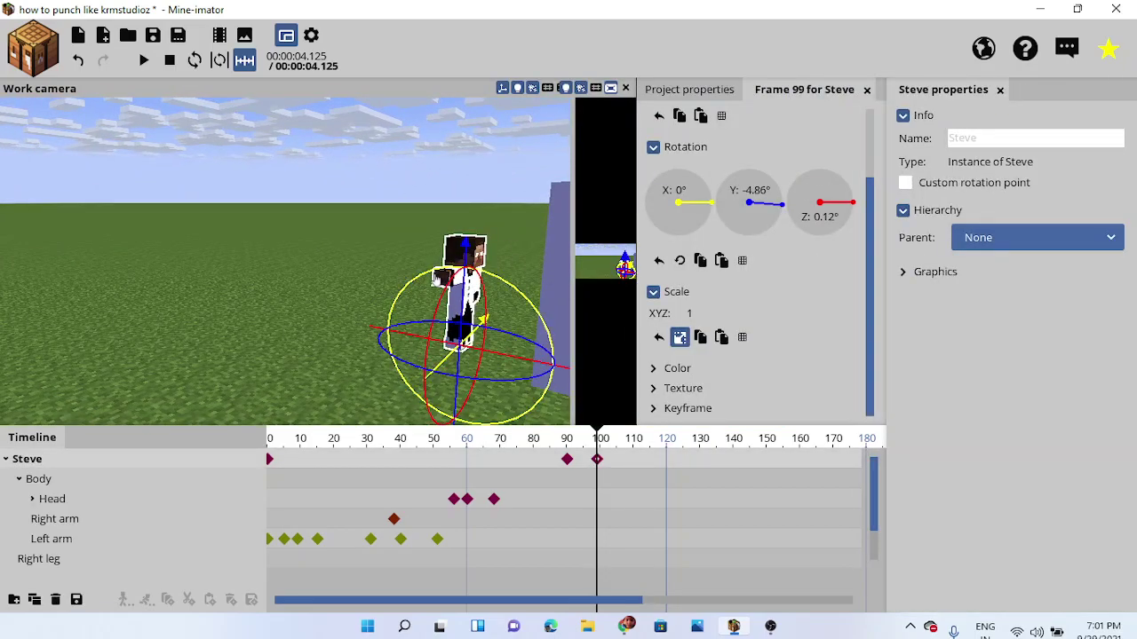
- At frame 99, bend the right arm about 52.55° and swing it back to a Y rotation of about -78.11°
right_drag(329, 297, 487, 282)
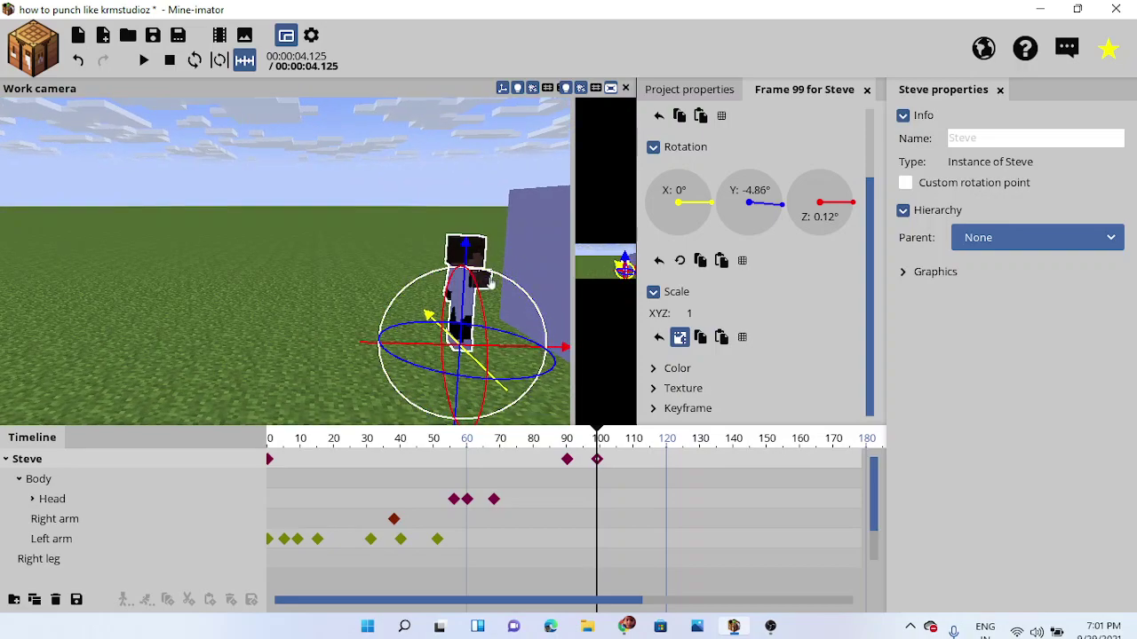
click(49, 544)
click(93, 525)
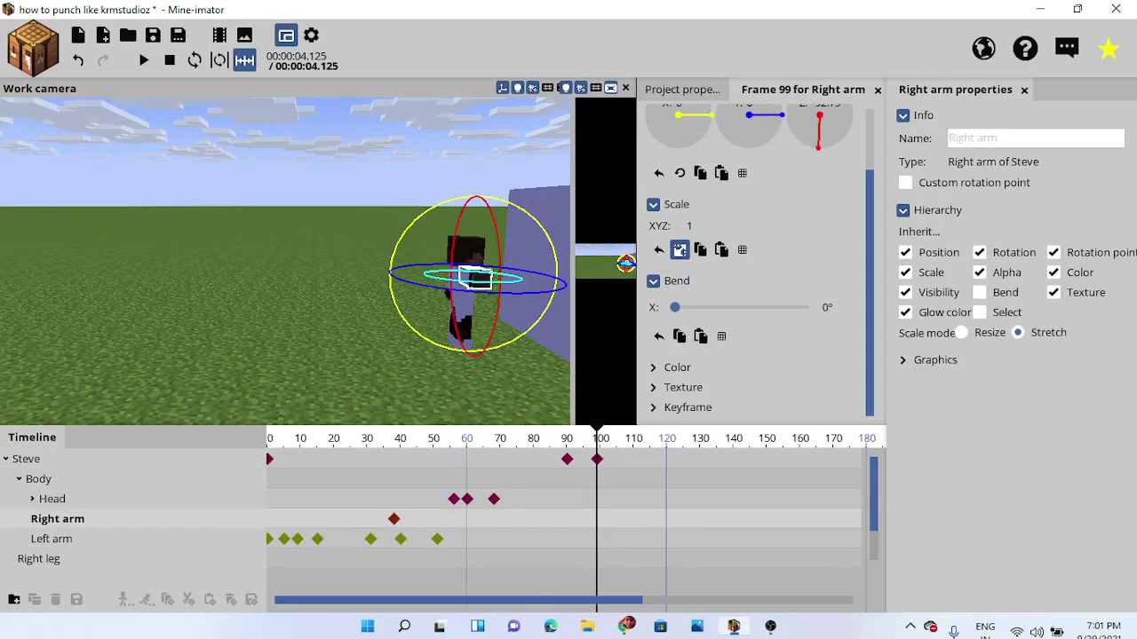
drag(355, 329, 178, 323)
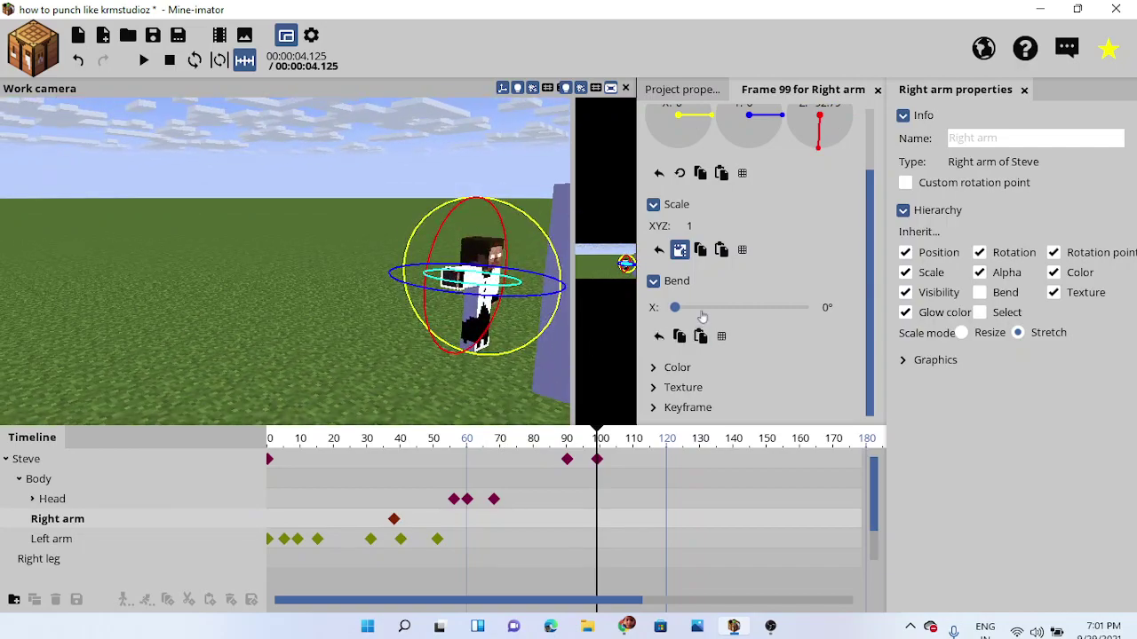
drag(701, 317, 708, 315)
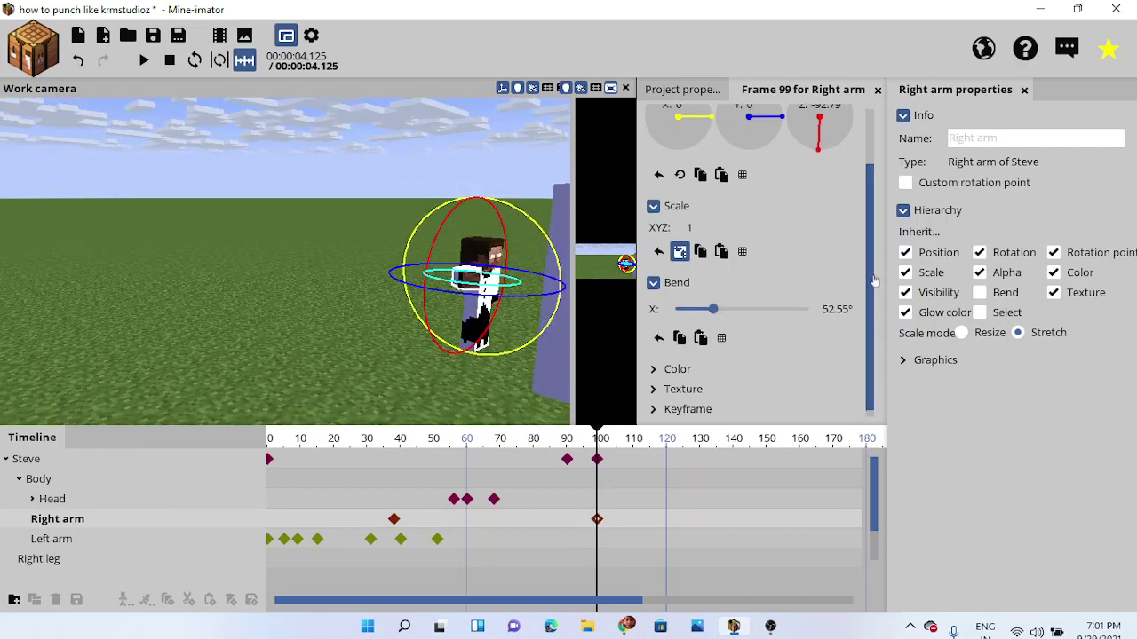
scroll(755, 267, up, 2)
drag(775, 191, 749, 229)
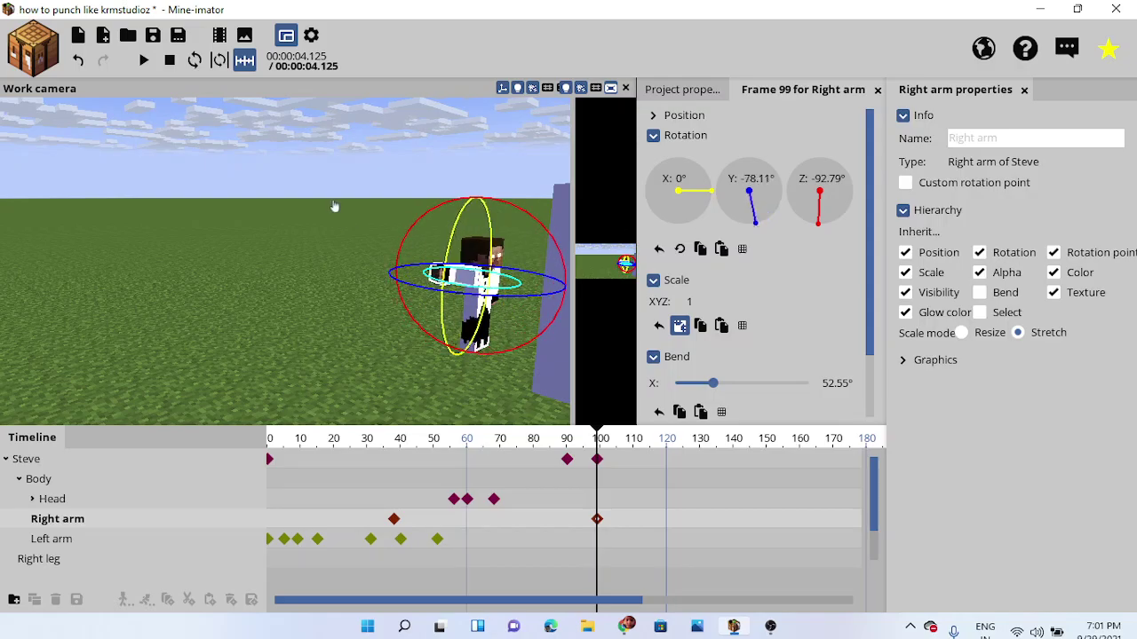
- At frame 99, raise the left arm toward the cube with X rotation about -65.73° and bend about 35.78°
click(241, 207)
drag(242, 207, 36, 218)
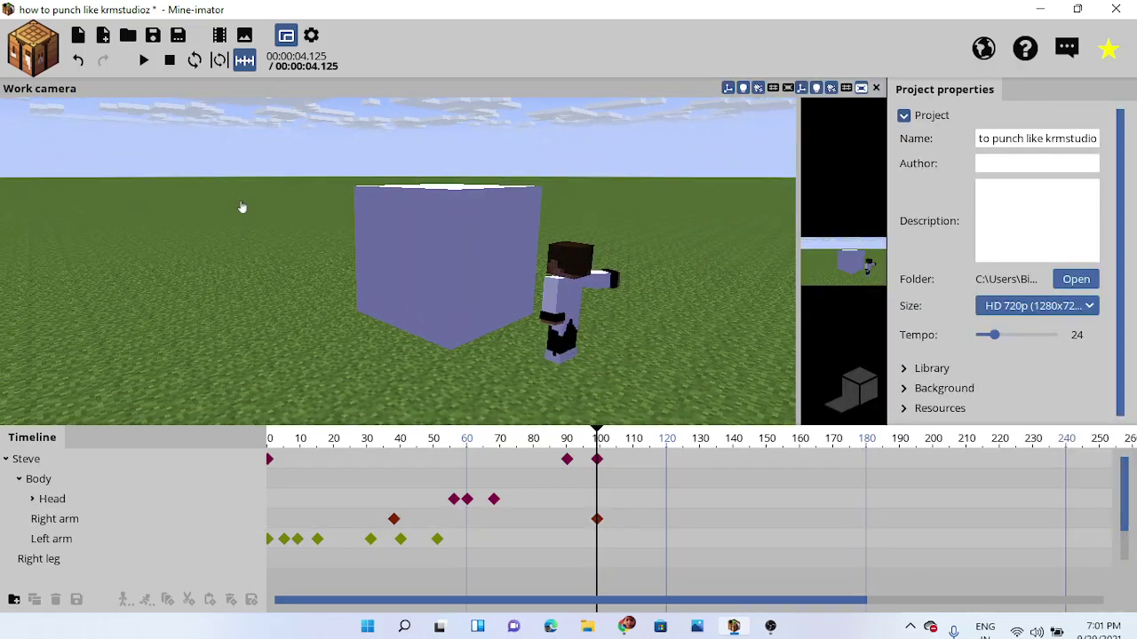
drag(241, 207, 324, 169)
right_drag(523, 262, 573, 290)
click(540, 287)
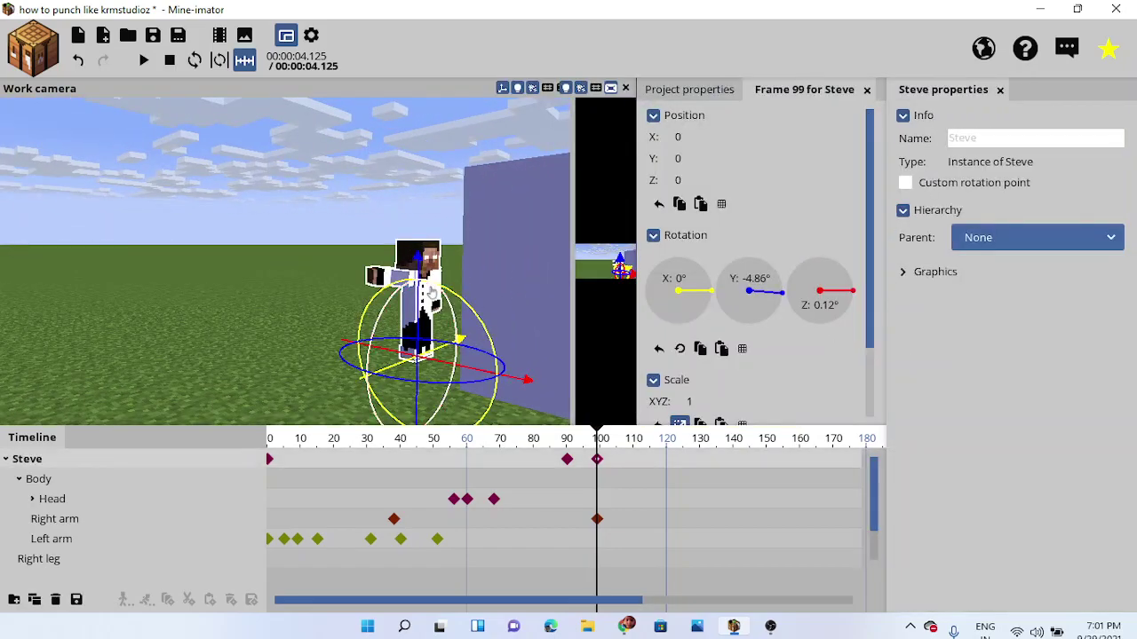
click(440, 275)
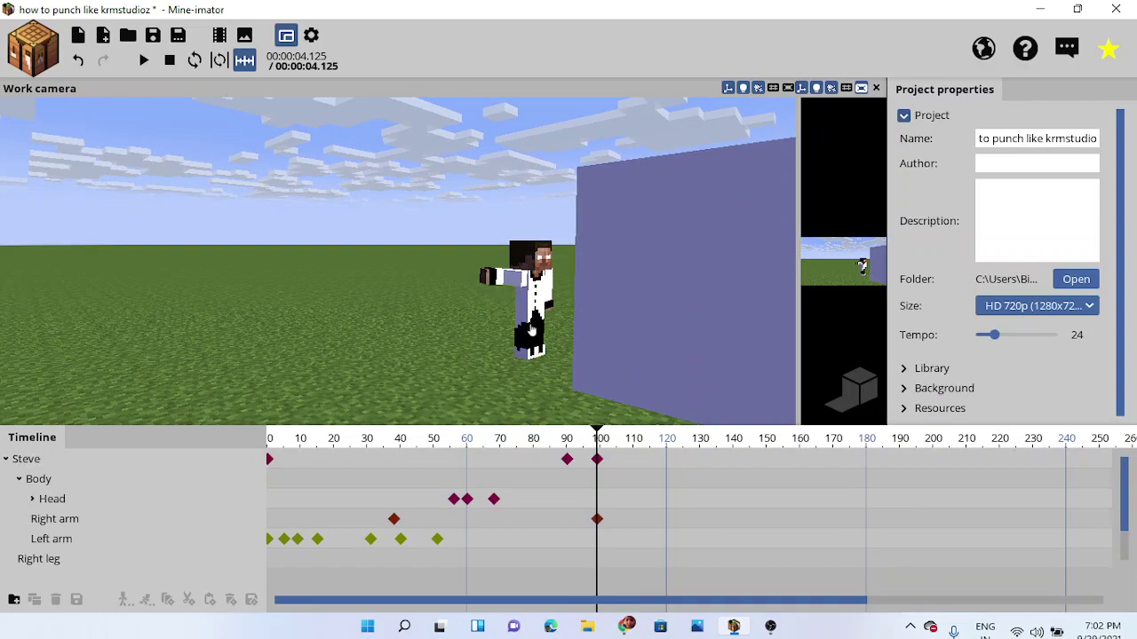
click(530, 329)
click(437, 274)
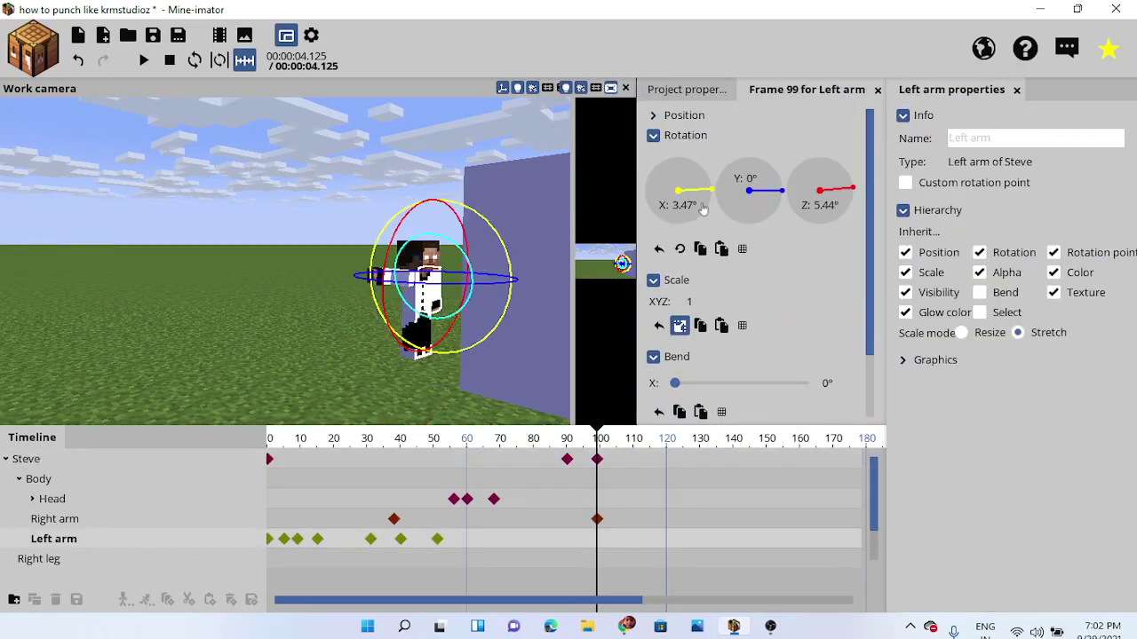
drag(700, 204, 693, 303)
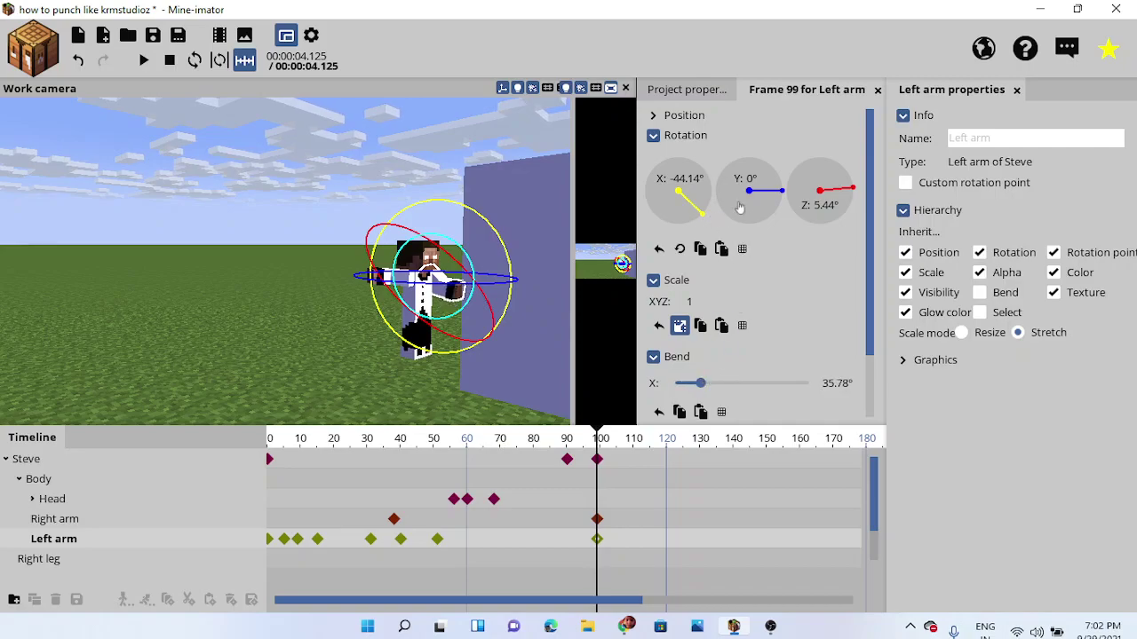
drag(702, 226, 701, 240)
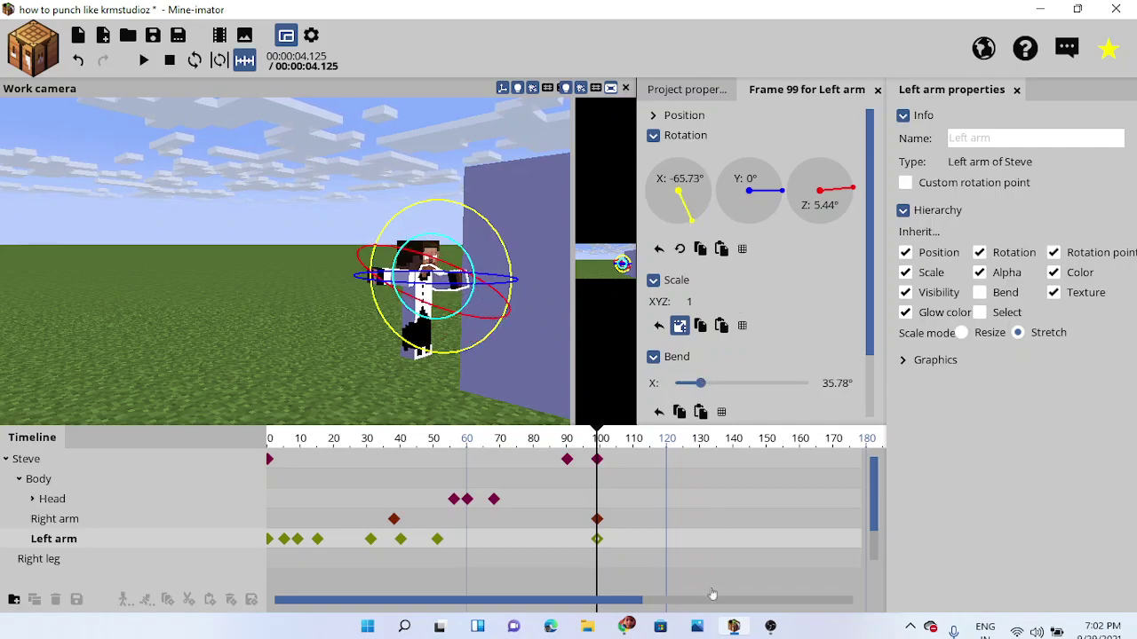
click(770, 626)
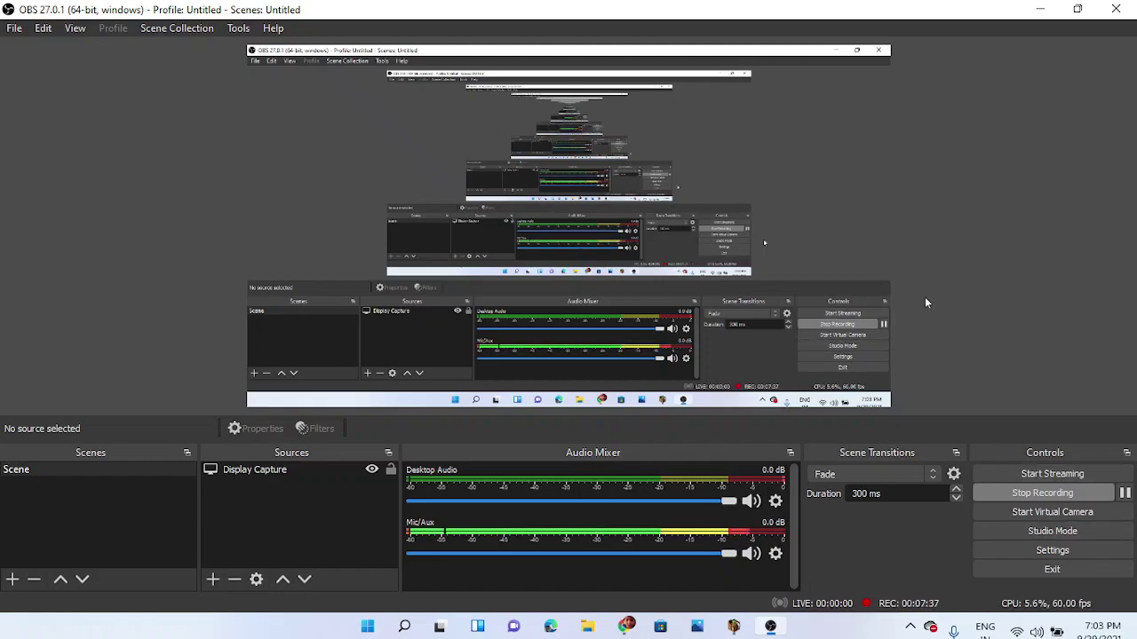
click(1039, 8)
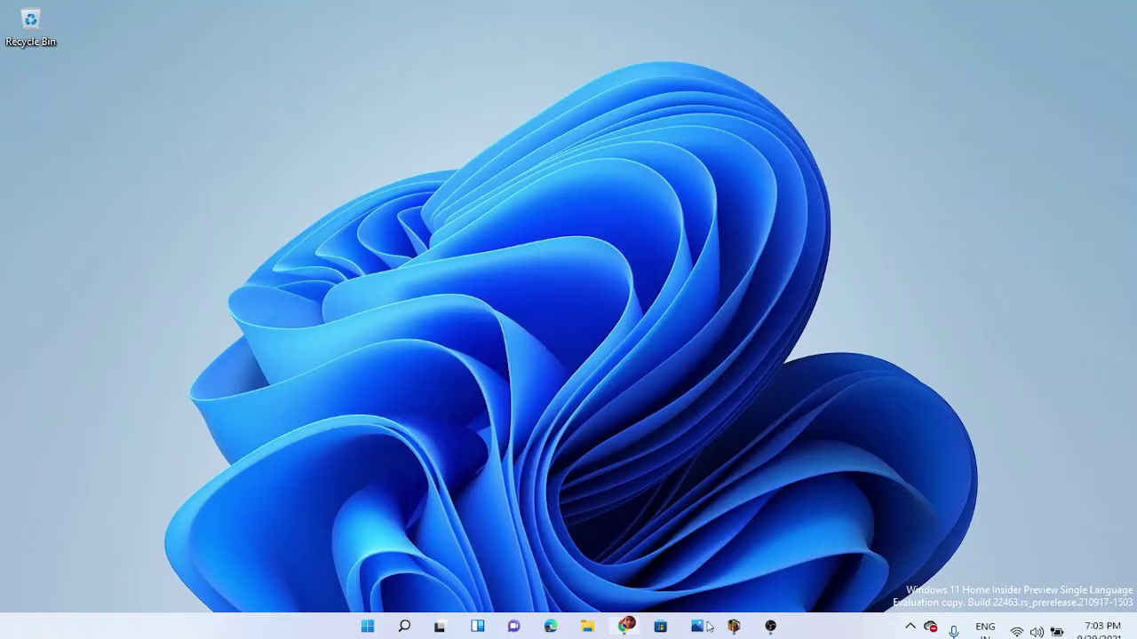
click(732, 626)
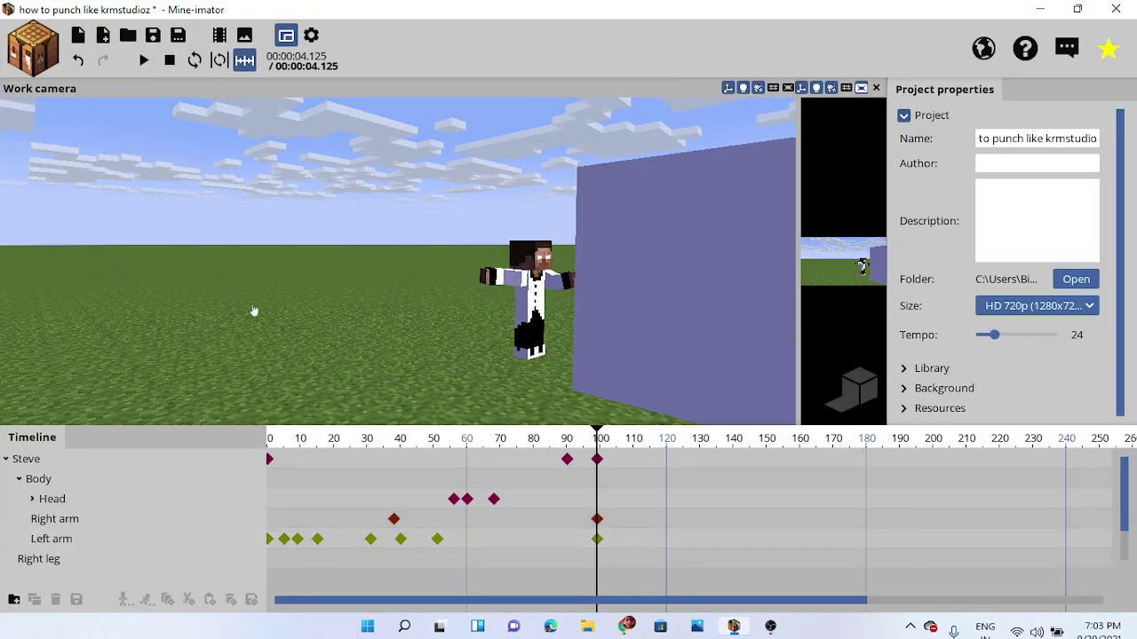
- Twist the character's body at frame 99 by setting its Y bend to about -70.07°
drag(288, 314, 314, 318)
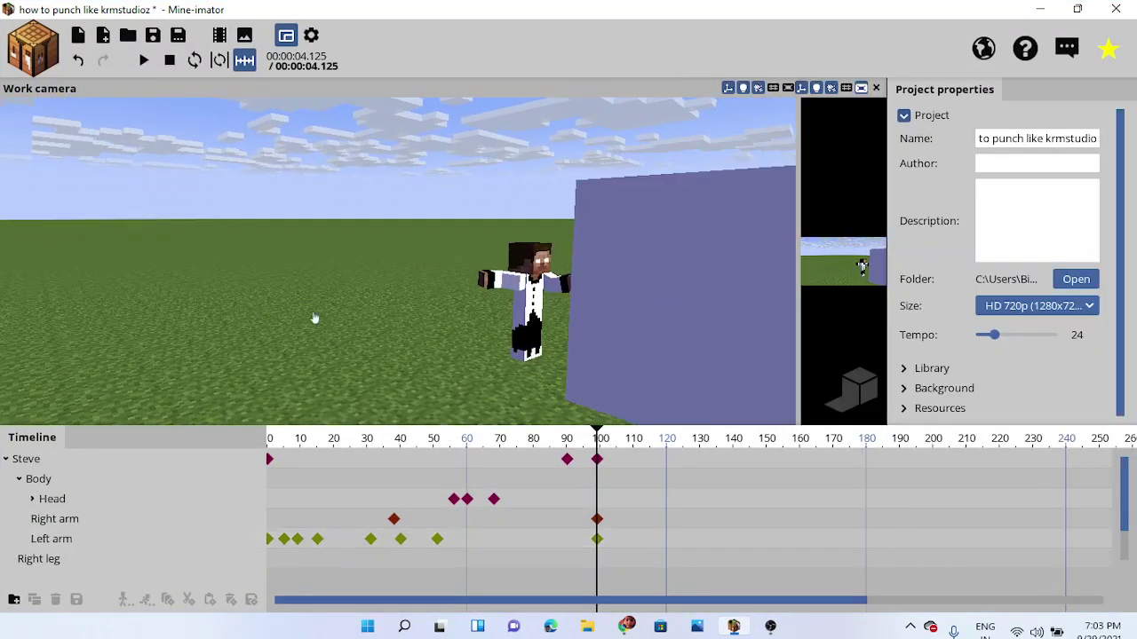
click(512, 341)
click(417, 336)
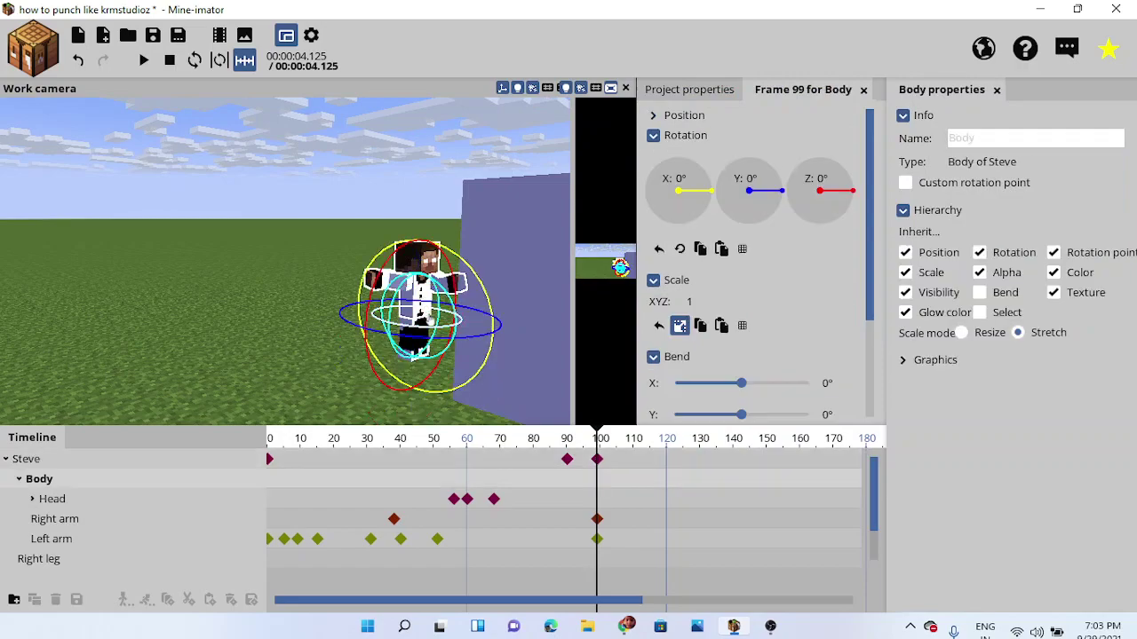
drag(418, 336, 413, 349)
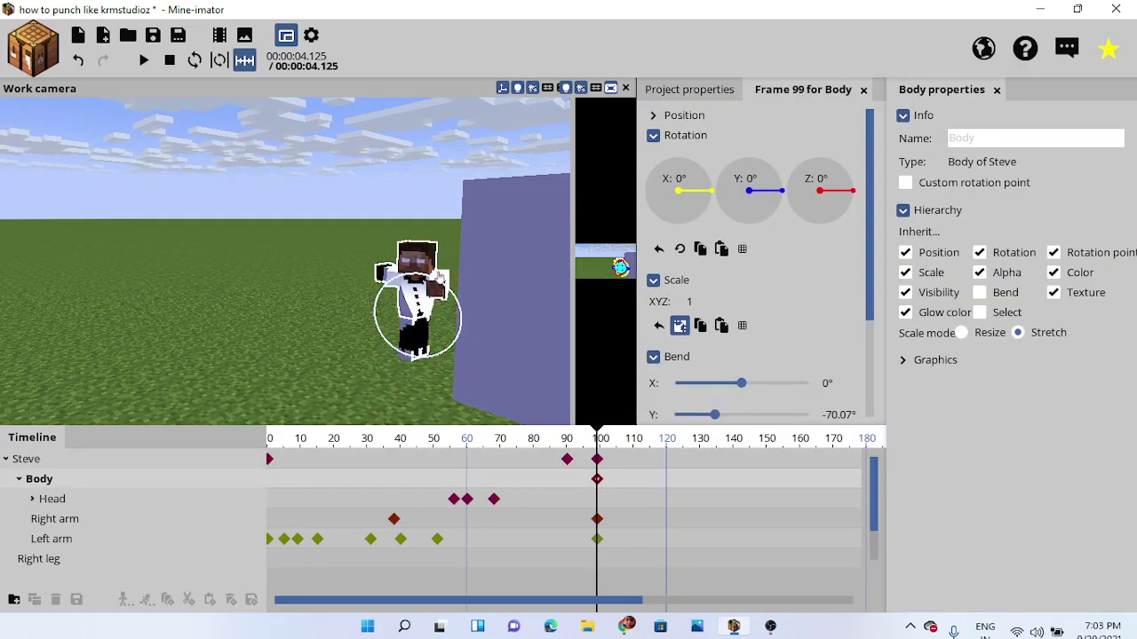
click(245, 386)
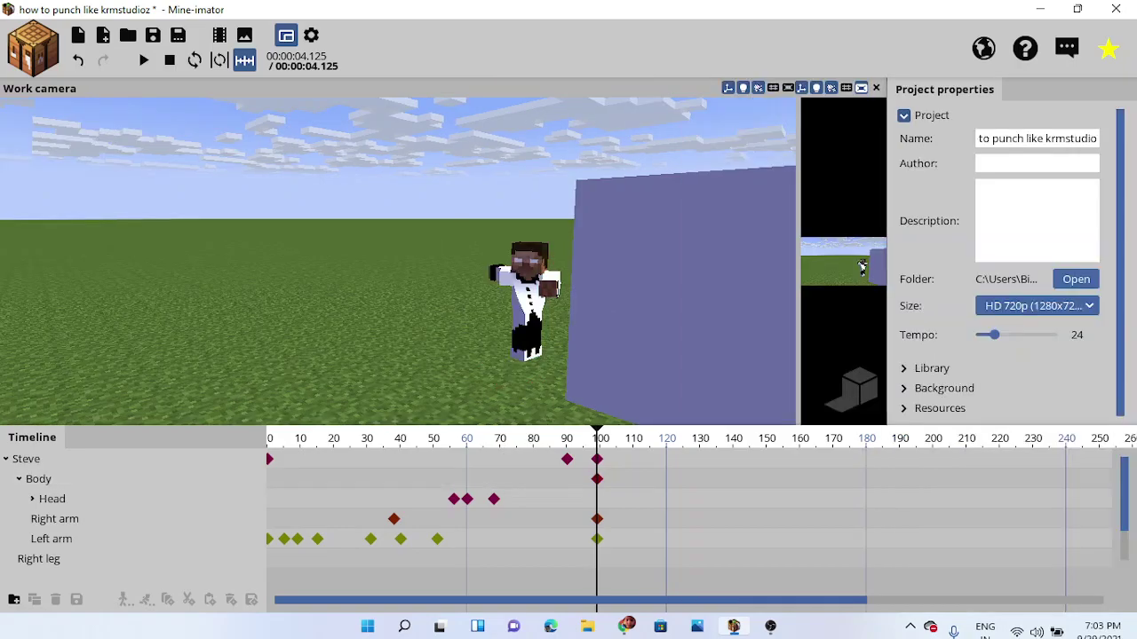
- Turn the character's head at frame 99 to a Y rotation of about 86.05°
drag(245, 385, 420, 425)
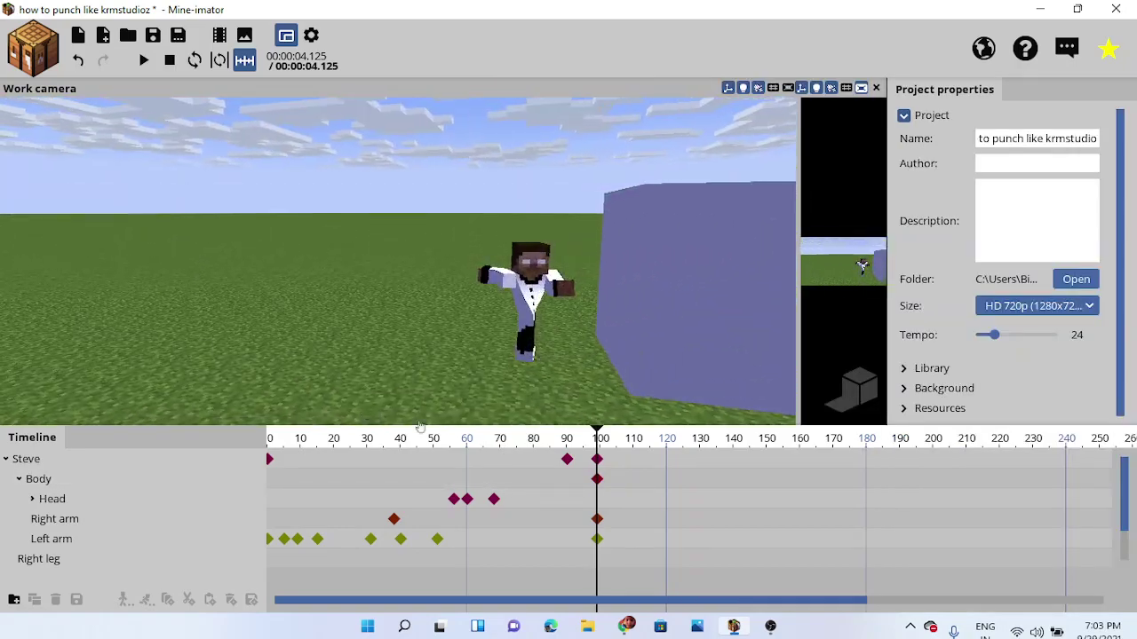
click(527, 331)
click(437, 258)
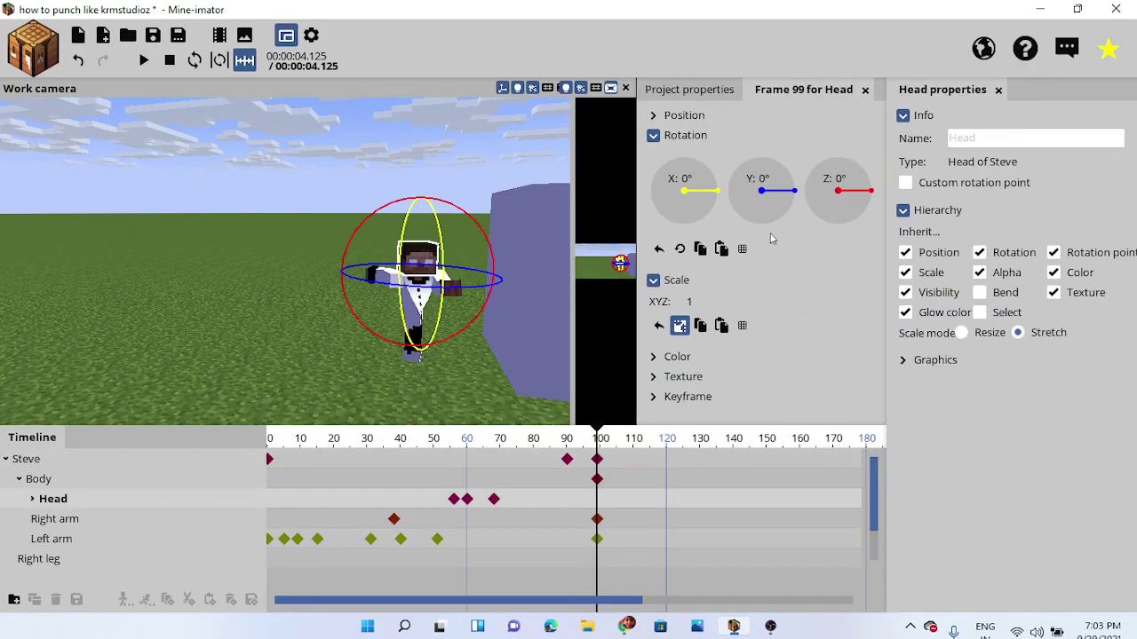
drag(782, 192, 757, 174)
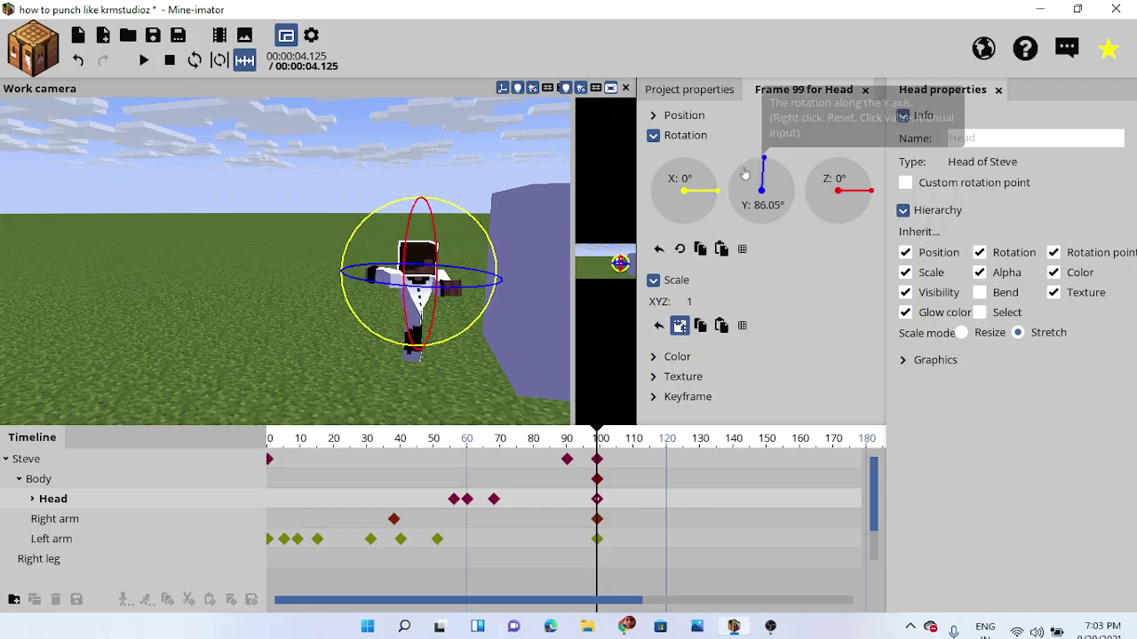
- Bend the character's right leg about 77.14° at frame 99
click(247, 196)
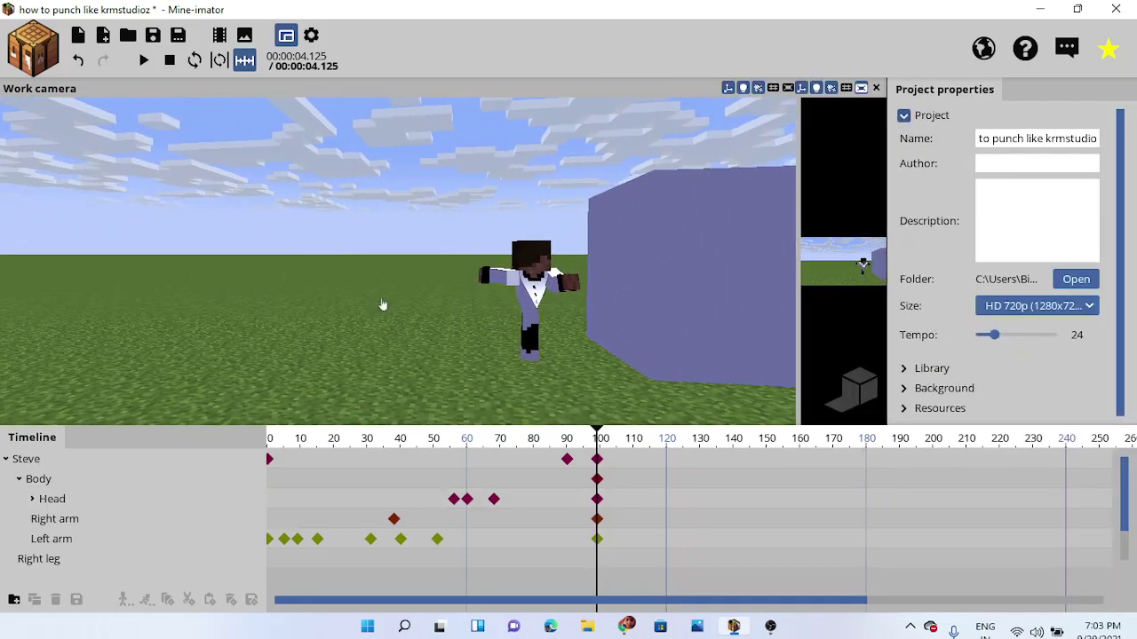
click(536, 330)
middle_drag(402, 334, 424, 339)
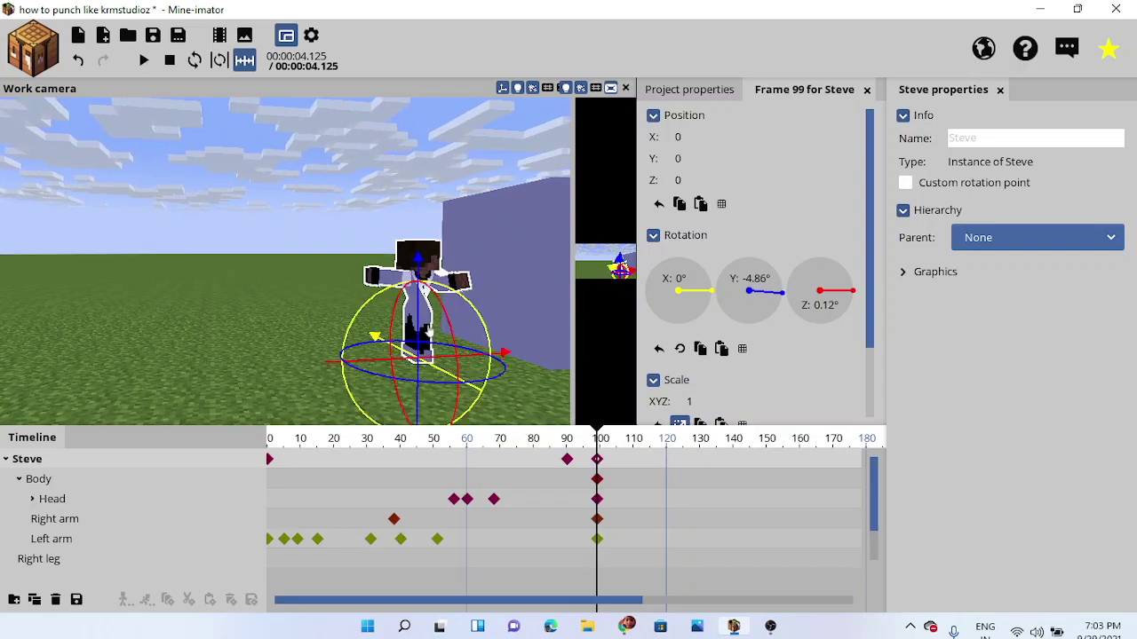
click(425, 342)
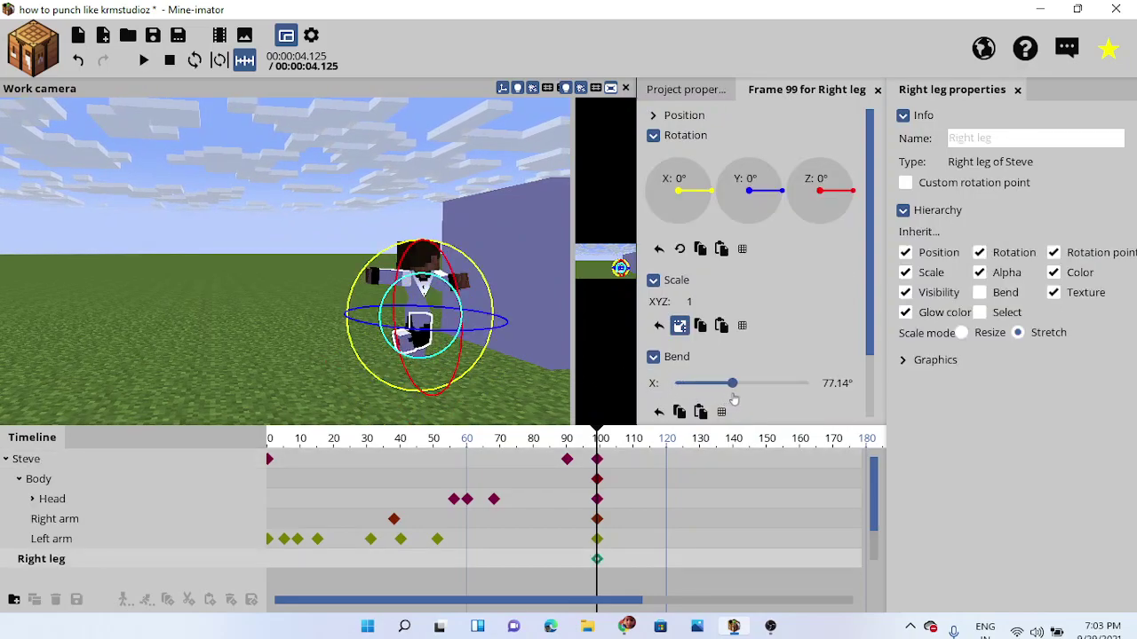
- Keyframe the cube at frame 99 with Y position 1.72, Z position 43.45 and a Y rotation of about -69.57°
click(553, 365)
drag(553, 365, 460, 382)
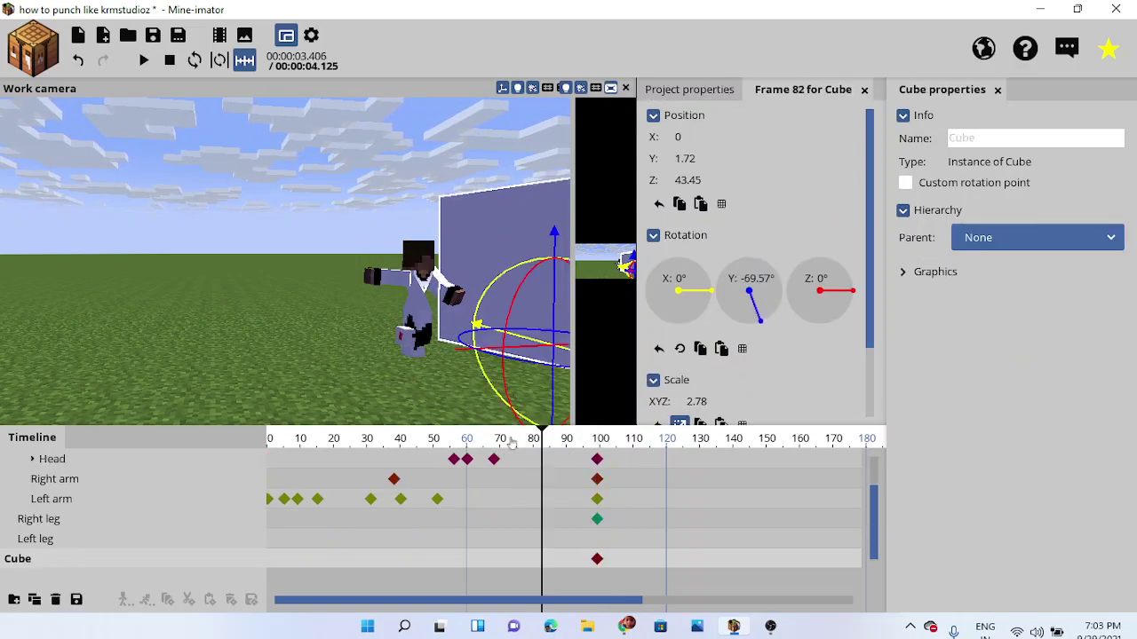
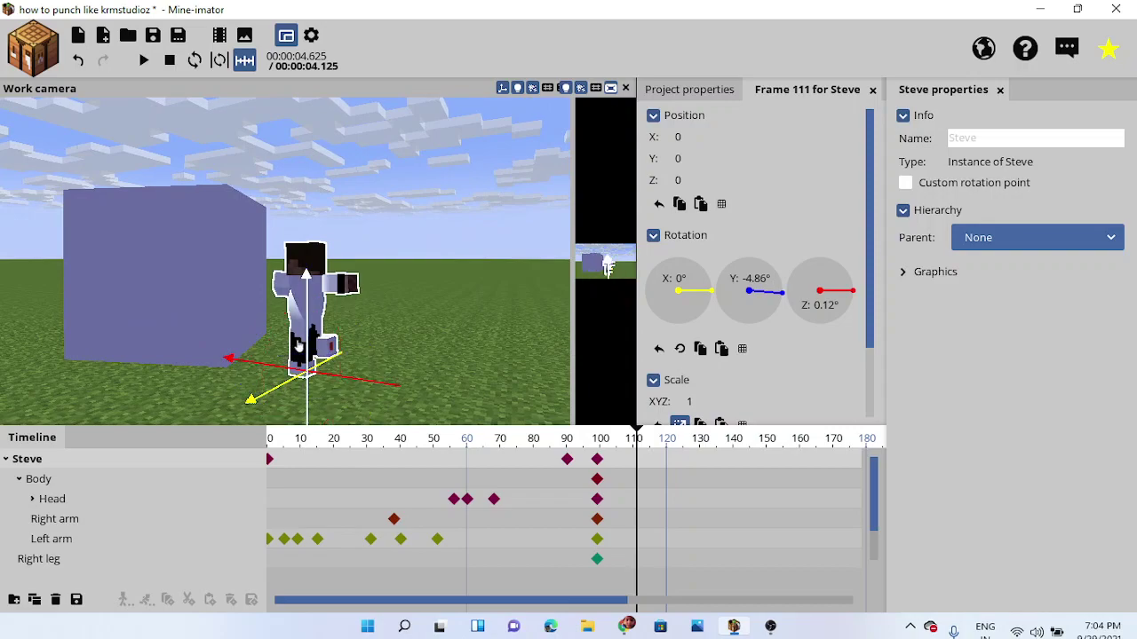
- At frame 111, bend the left leg about 91.68° and raise it to an X rotation of about -88.41°
click(299, 349)
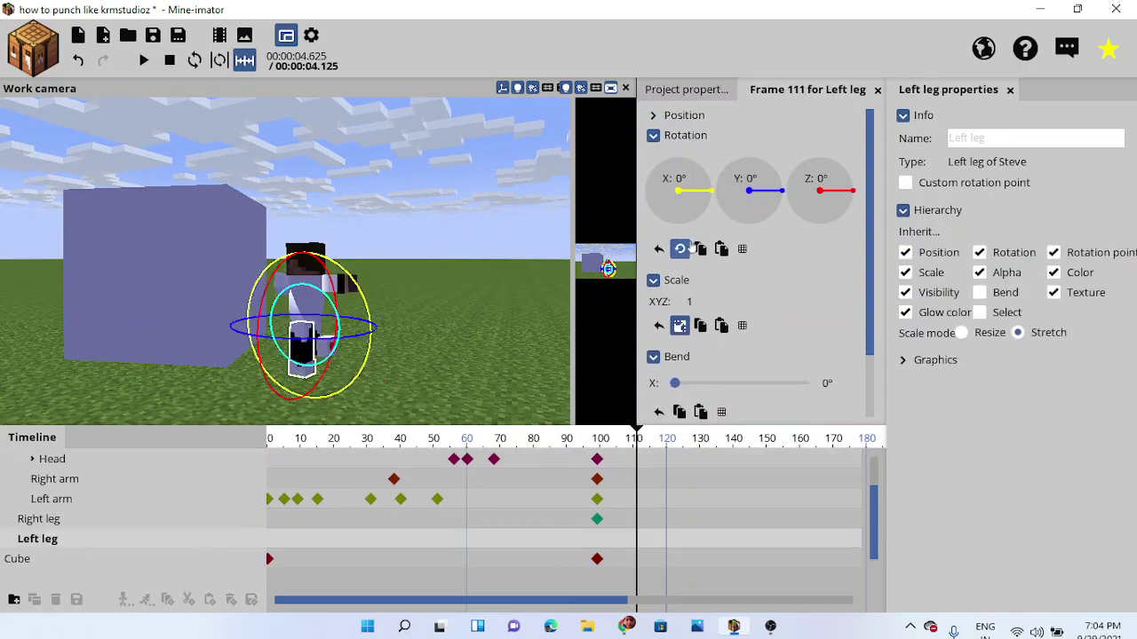
drag(675, 384, 742, 383)
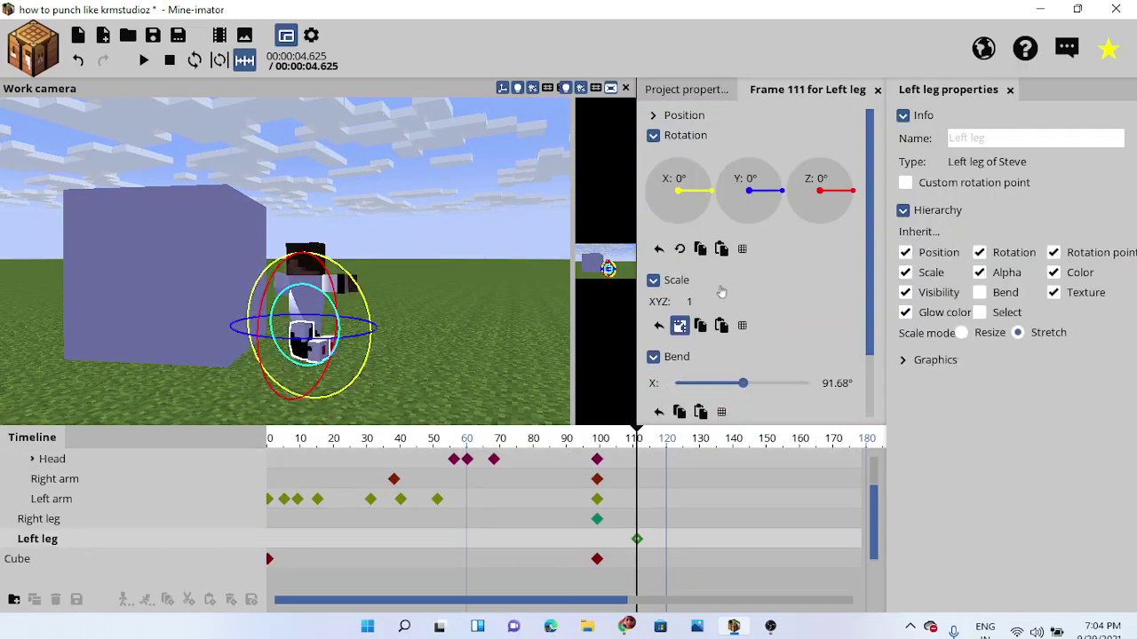
drag(706, 220, 682, 255)
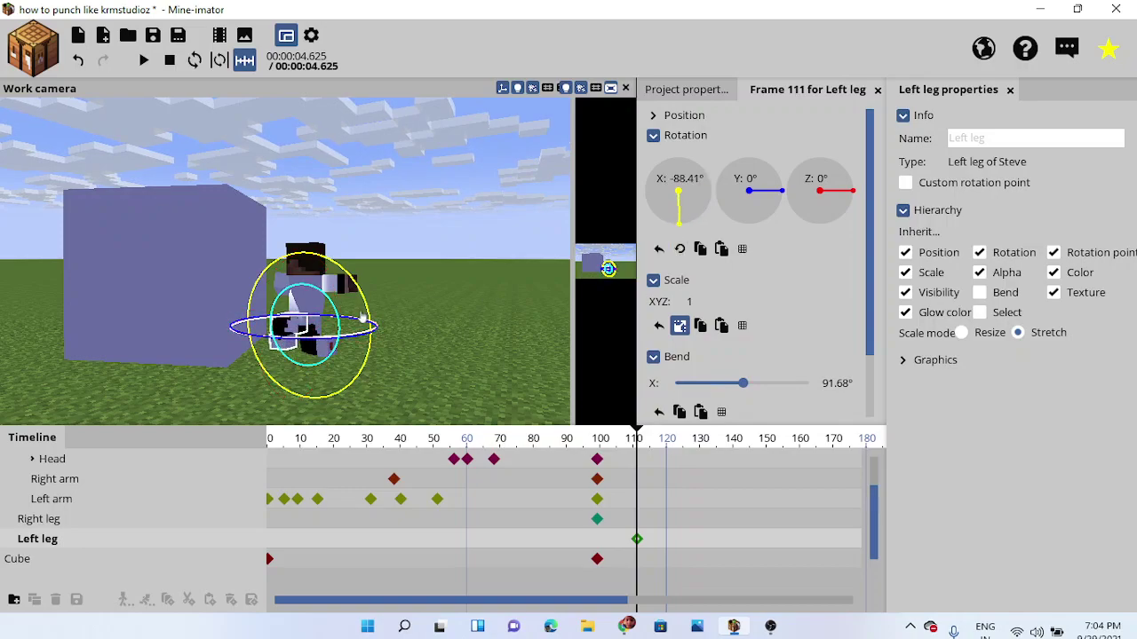
- Lower the whole character at frame 111 to a Y position of about -4.43
click(477, 293)
click(404, 301)
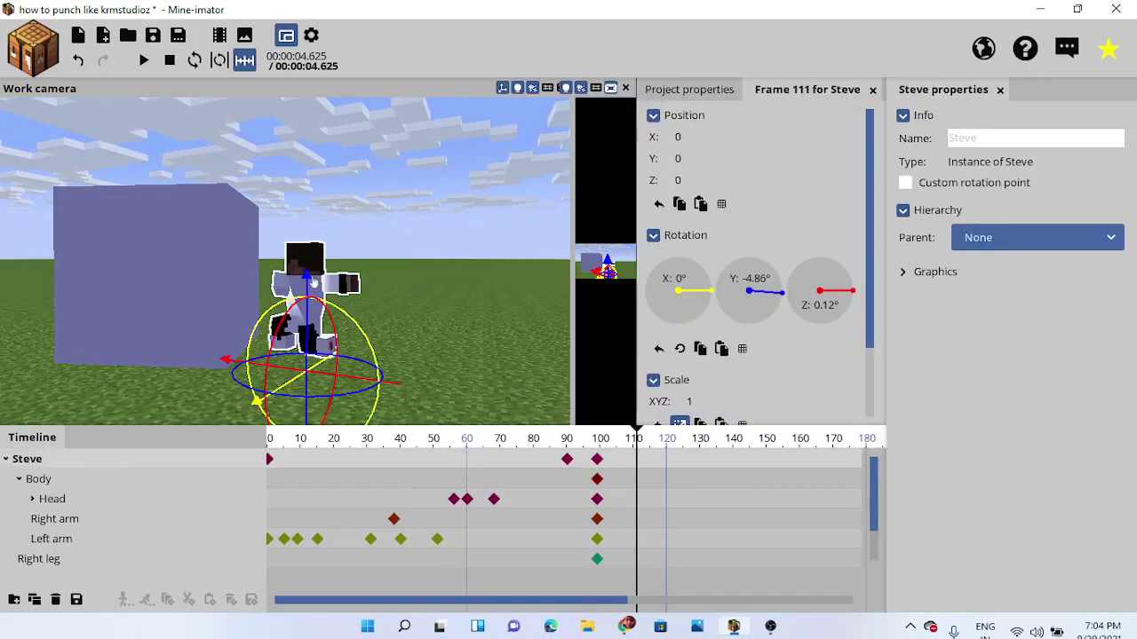
drag(312, 279, 317, 303)
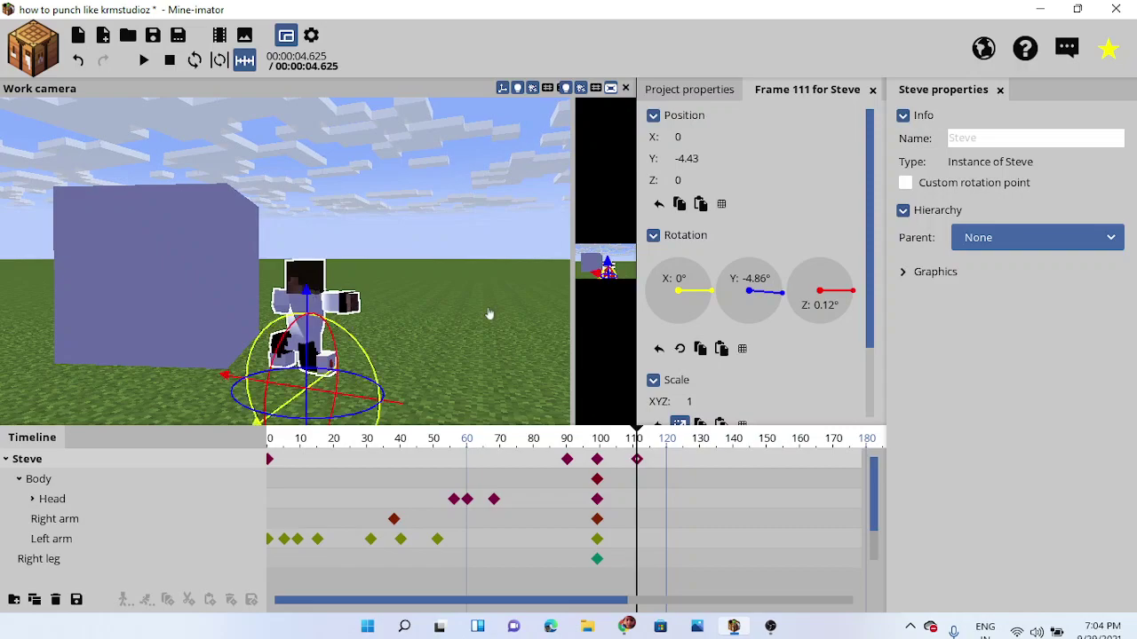
click(489, 314)
drag(489, 315, 421, 329)
- At frame 121, create a sphere textured with the DREAM_SKIN image
drag(404, 445, 670, 497)
drag(651, 358, 325, 215)
click(25, 41)
click(105, 242)
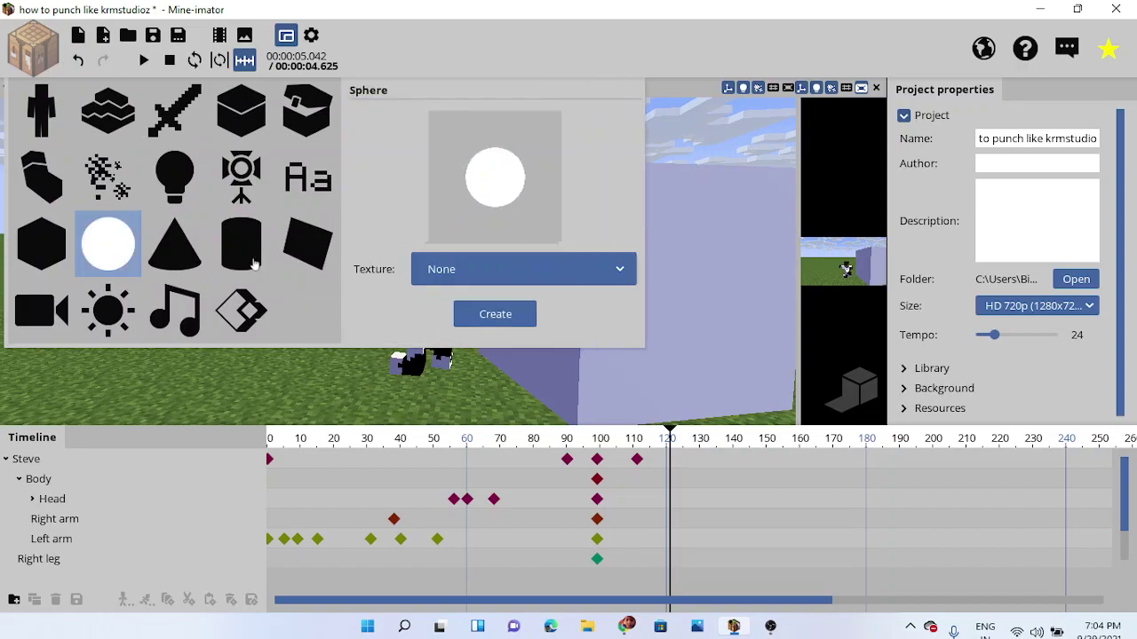
click(457, 269)
click(476, 336)
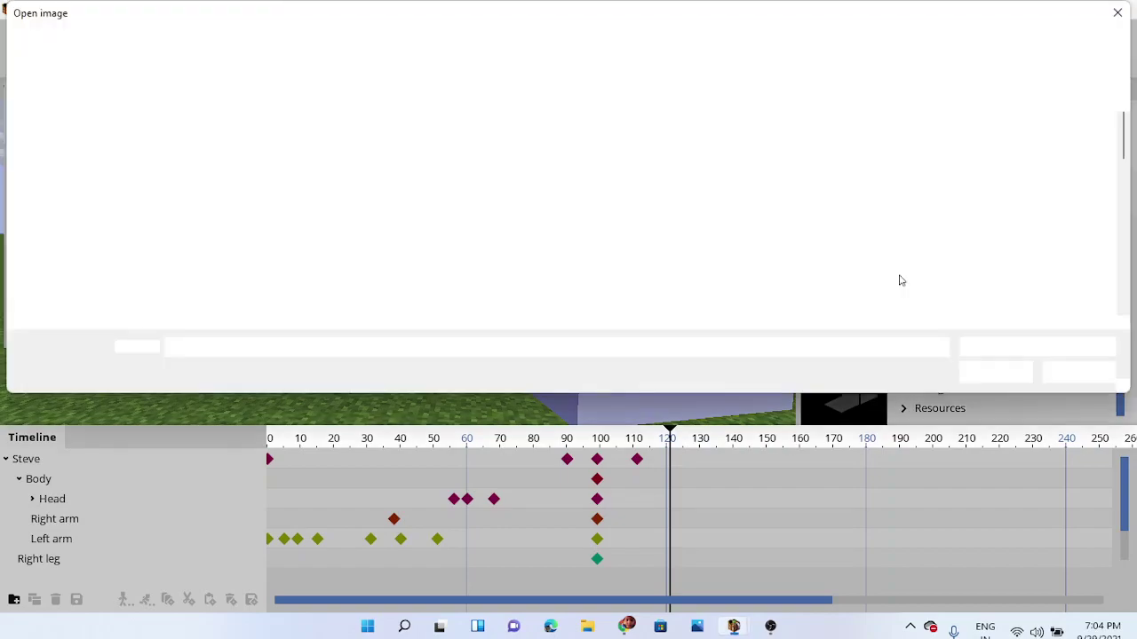
double_click(857, 257)
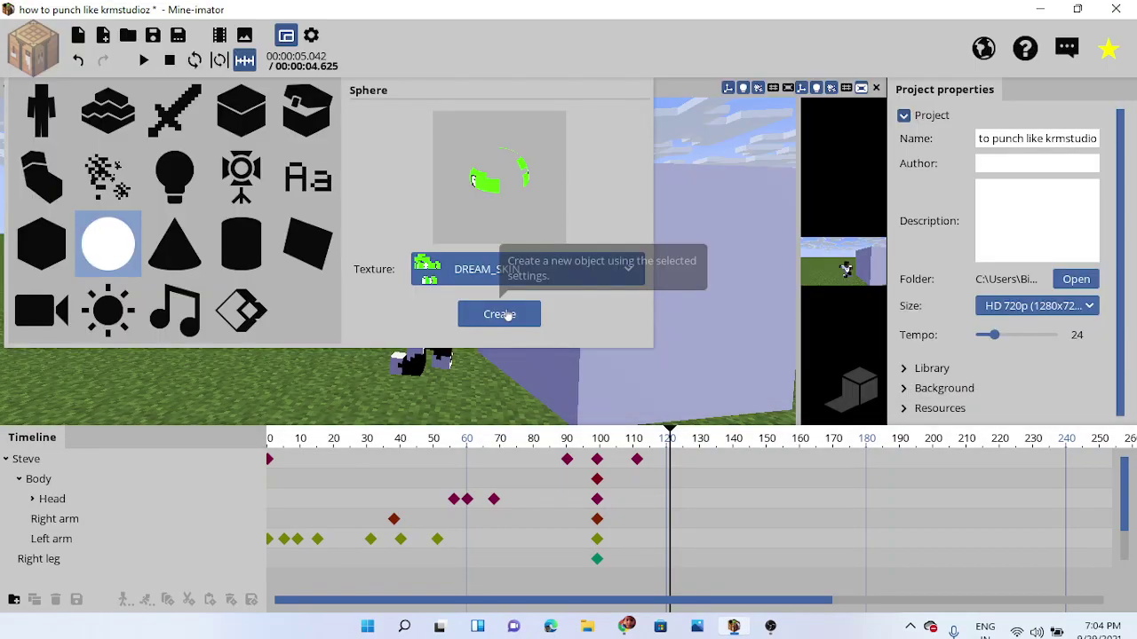
click(490, 315)
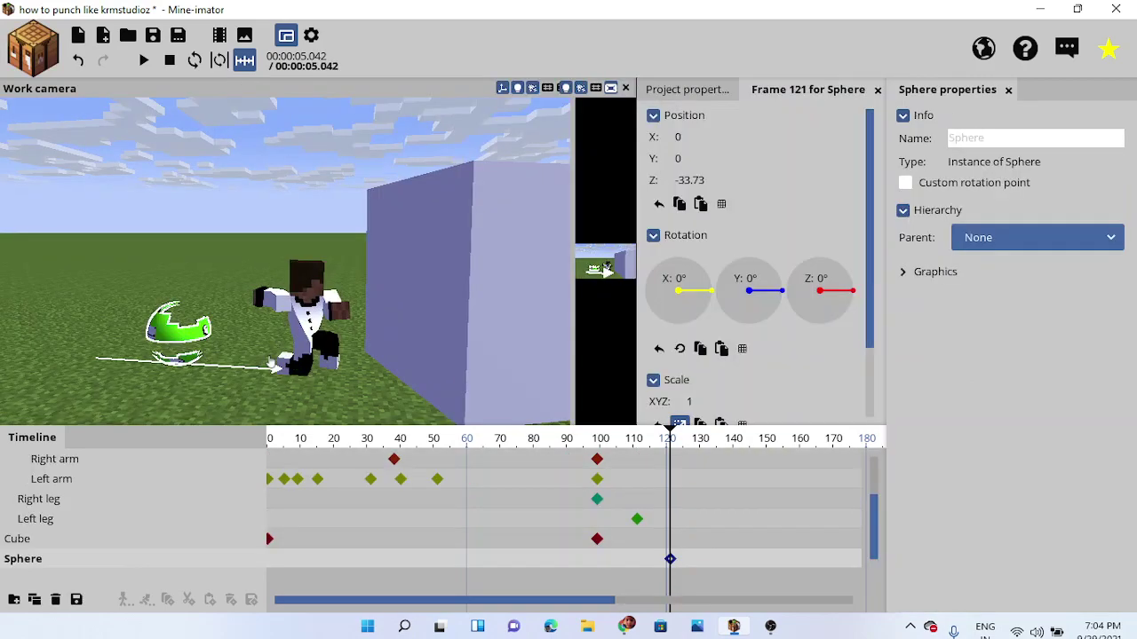
- Move the sphere, scaled to 0.63, next to the character's arm and set its parent to Left arm
drag(272, 365, 178, 234)
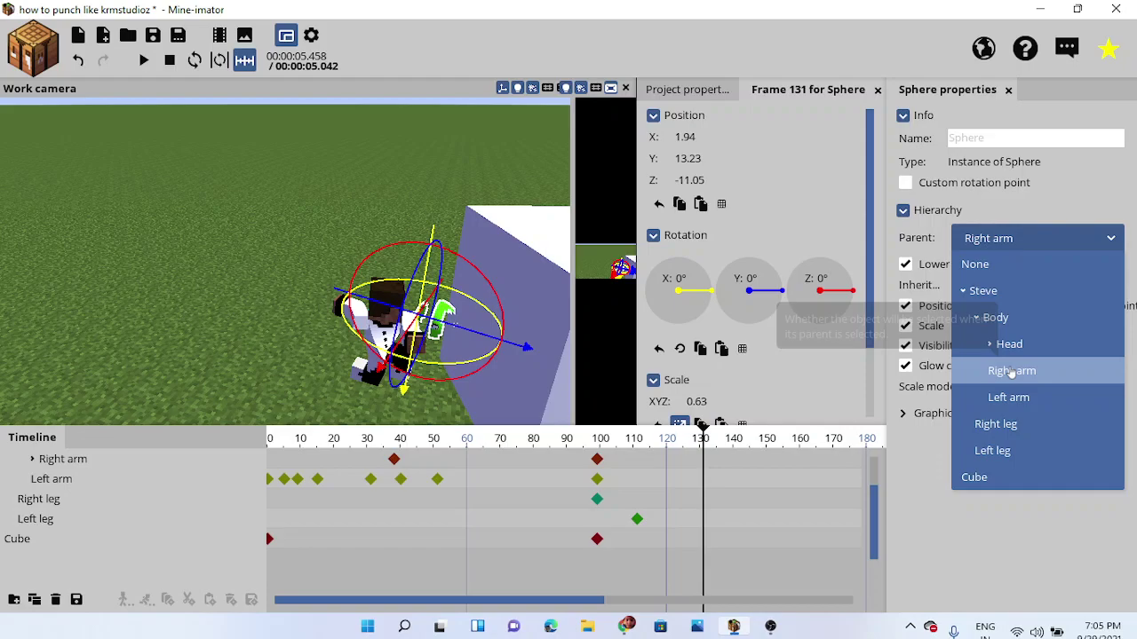
click(1008, 397)
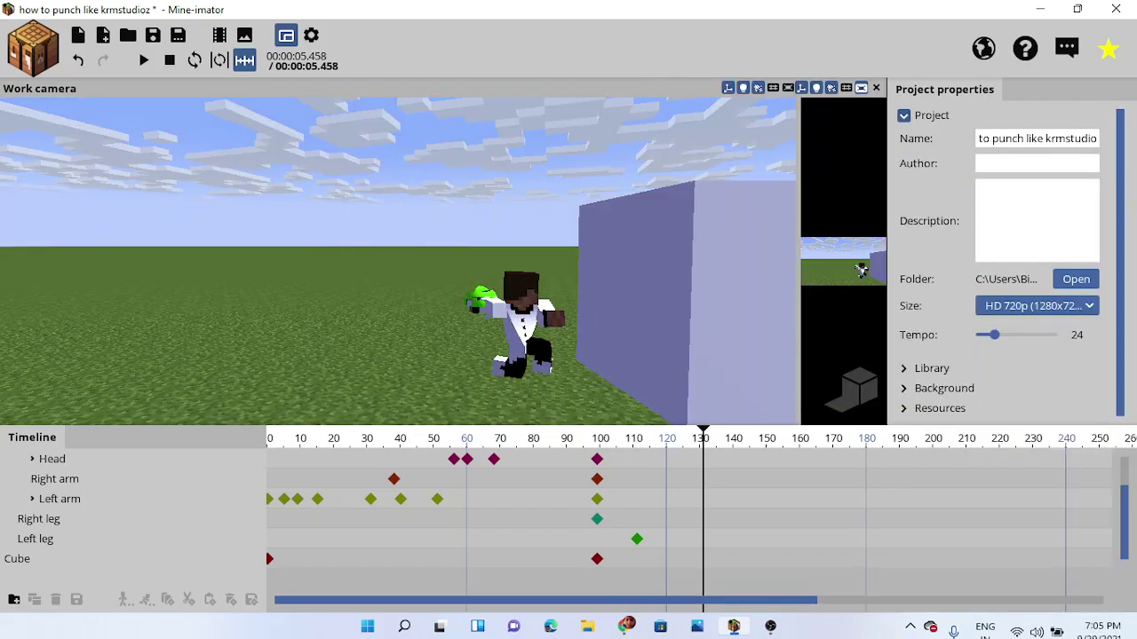
- Rotate the right arm at frame 131 to a Y rotation of about -79.14°
click(520, 320)
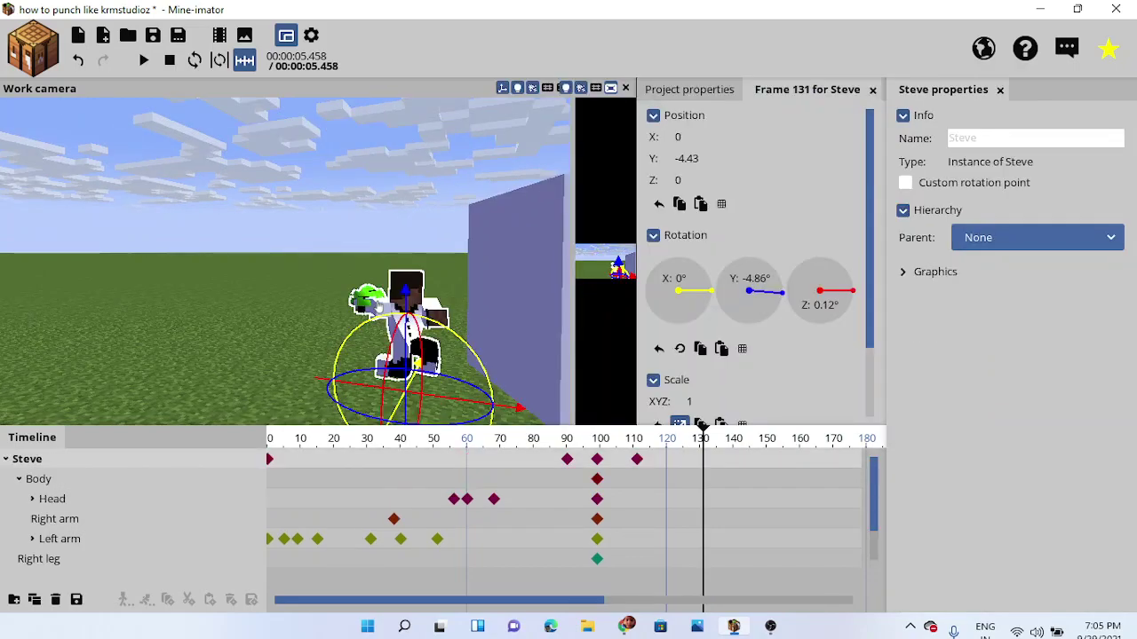
click(379, 307)
drag(755, 224, 771, 255)
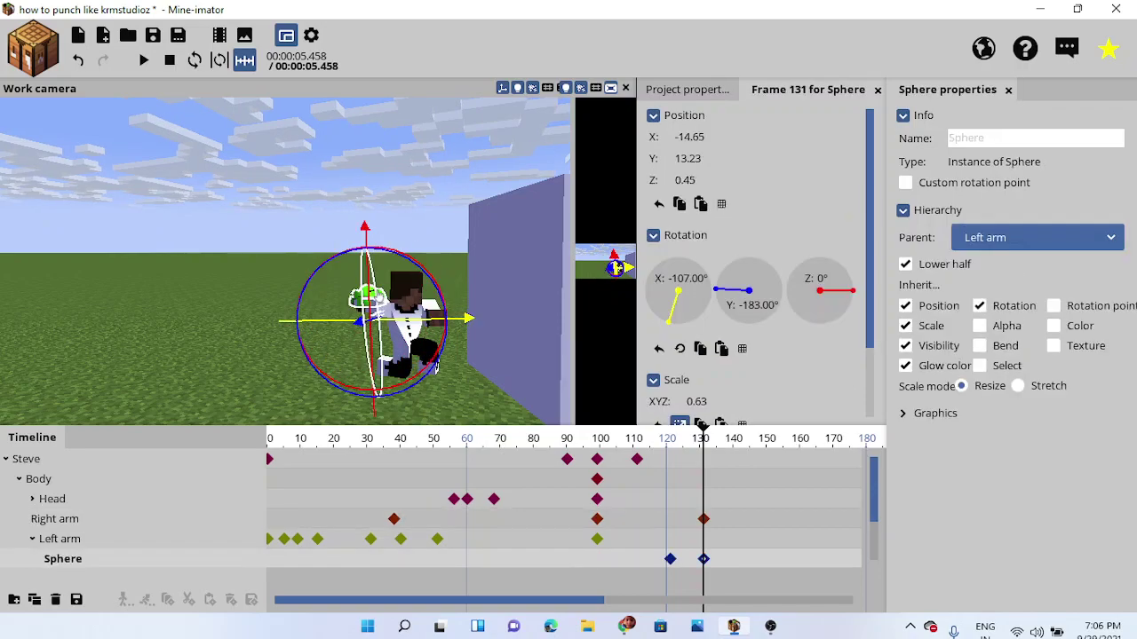
- Change the sphere's parent to Right arm and move it to the hand at about X -6.81, Y -6.50, Z 0.45
click(1020, 238)
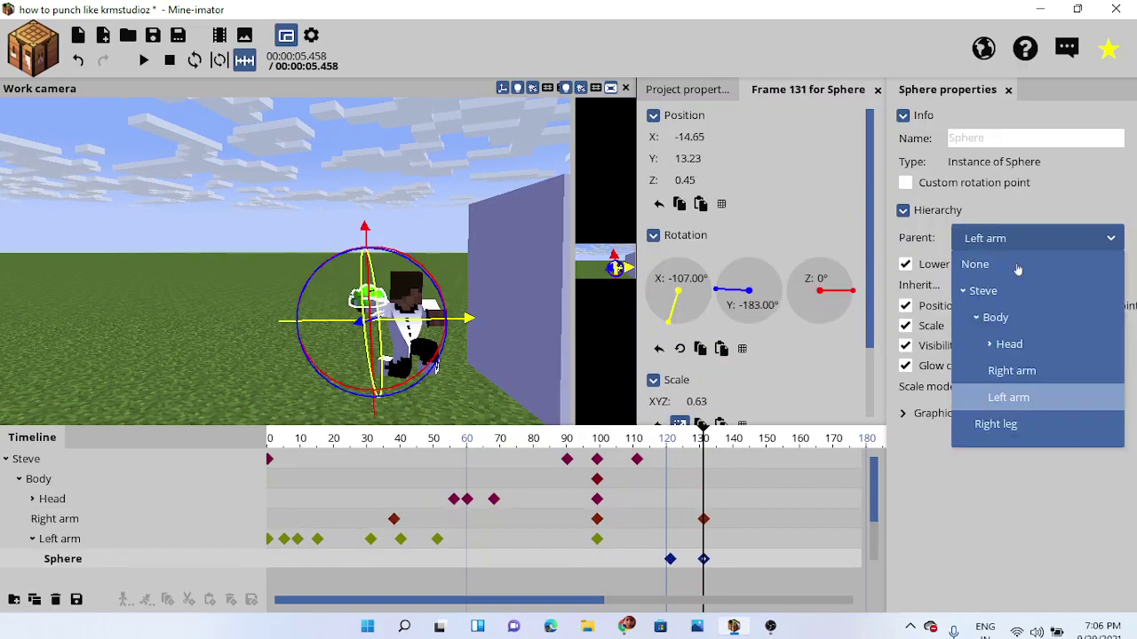
click(1010, 371)
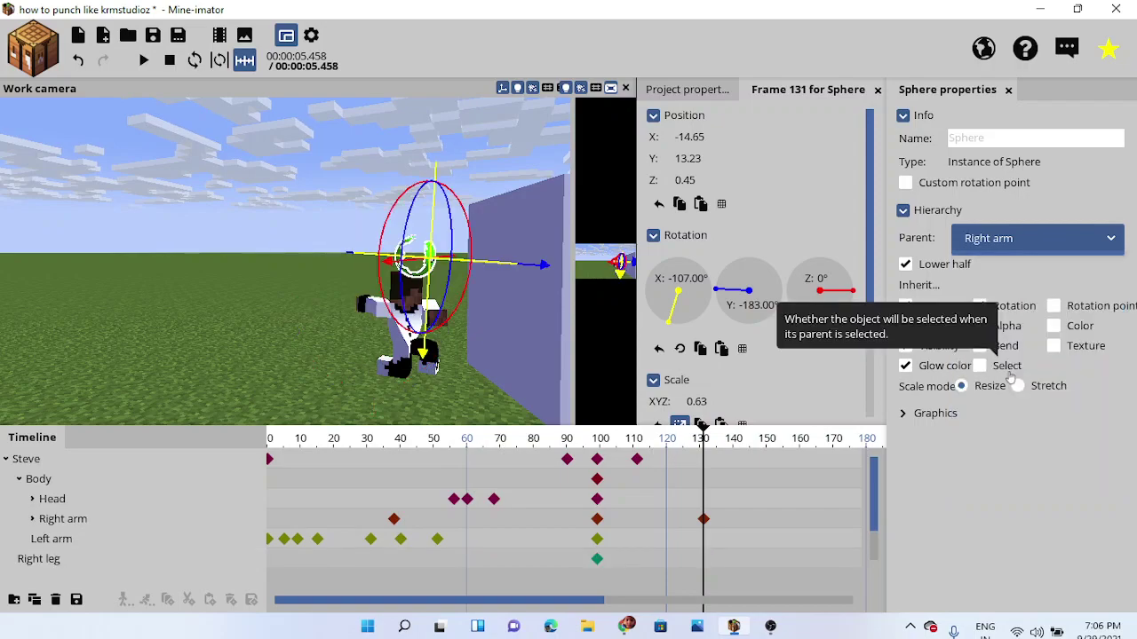
drag(507, 267, 507, 317)
drag(447, 238, 475, 302)
mouse_move(352, 251)
mouse_down()
mouse_move(350, 221)
mouse_move(320, 256)
mouse_move(332, 259)
mouse_up()
drag(336, 258, 266, 246)
drag(359, 175, 383, 203)
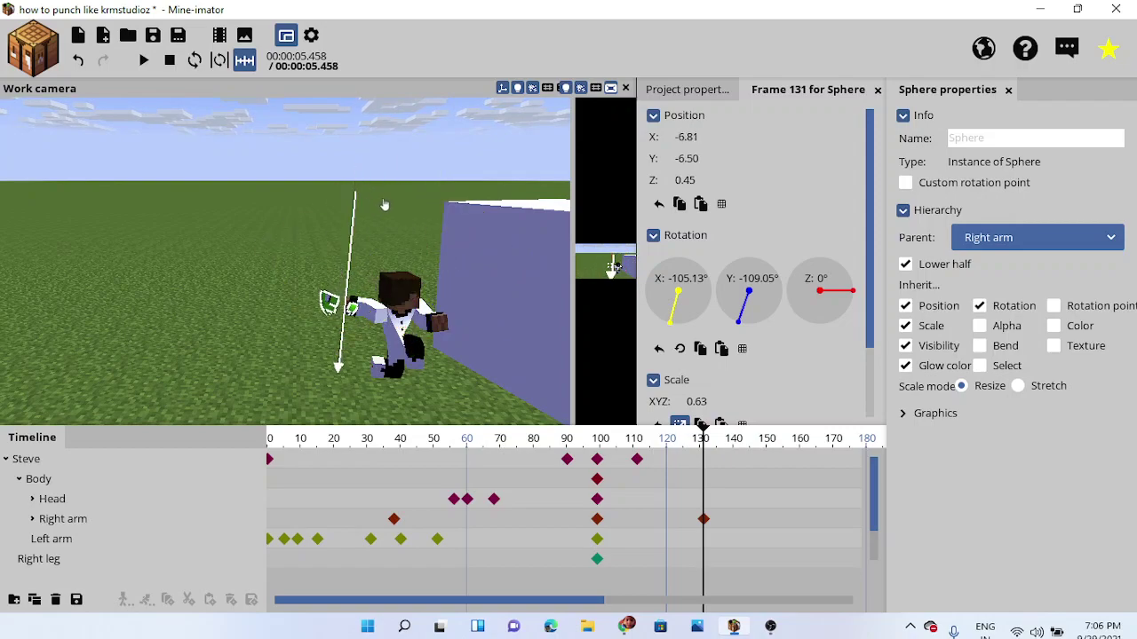
click(313, 193)
drag(312, 193, 274, 192)
- Turn the sphere at frame 131 to a Y rotation of about -271.64° and move it down around the right hand
click(465, 305)
click(340, 301)
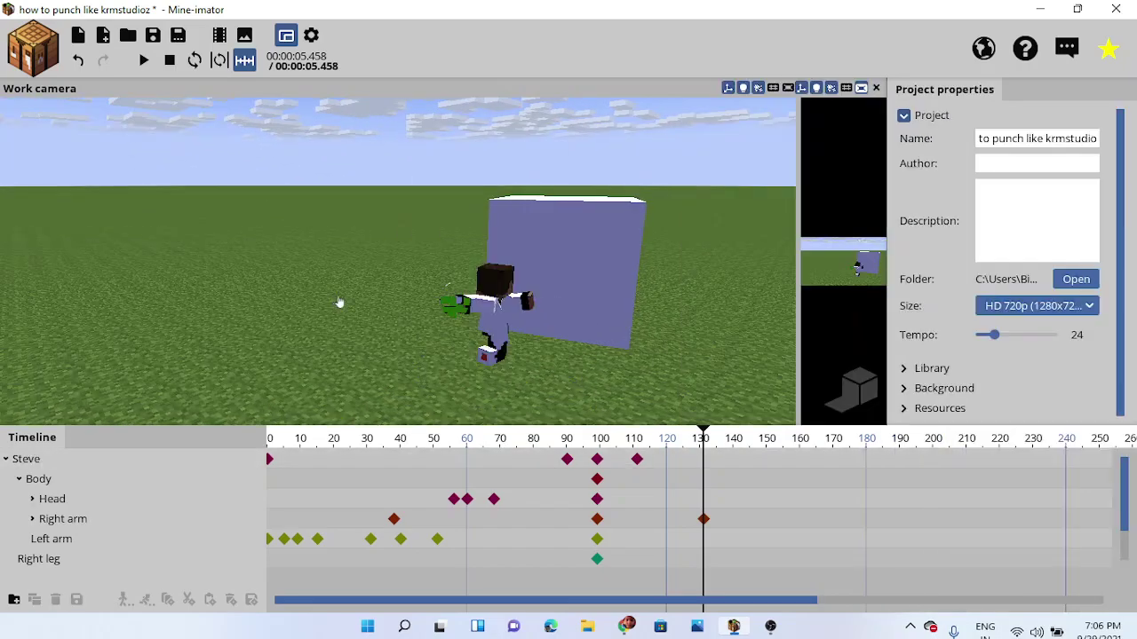
click(465, 305)
click(341, 302)
drag(343, 299, 373, 289)
click(468, 307)
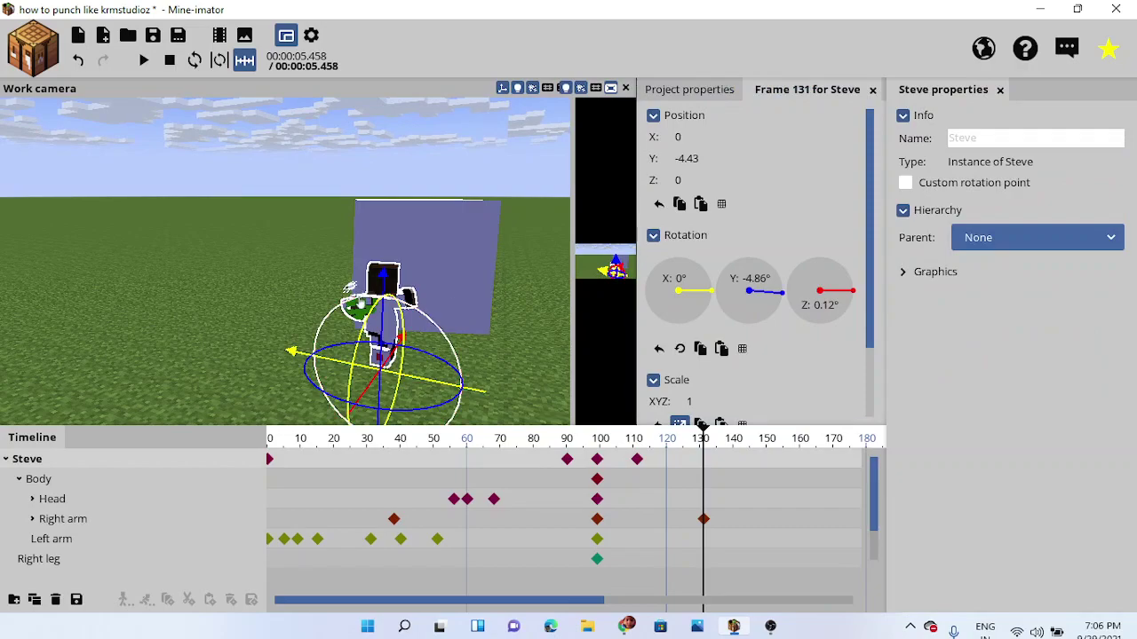
click(424, 279)
drag(428, 278, 272, 280)
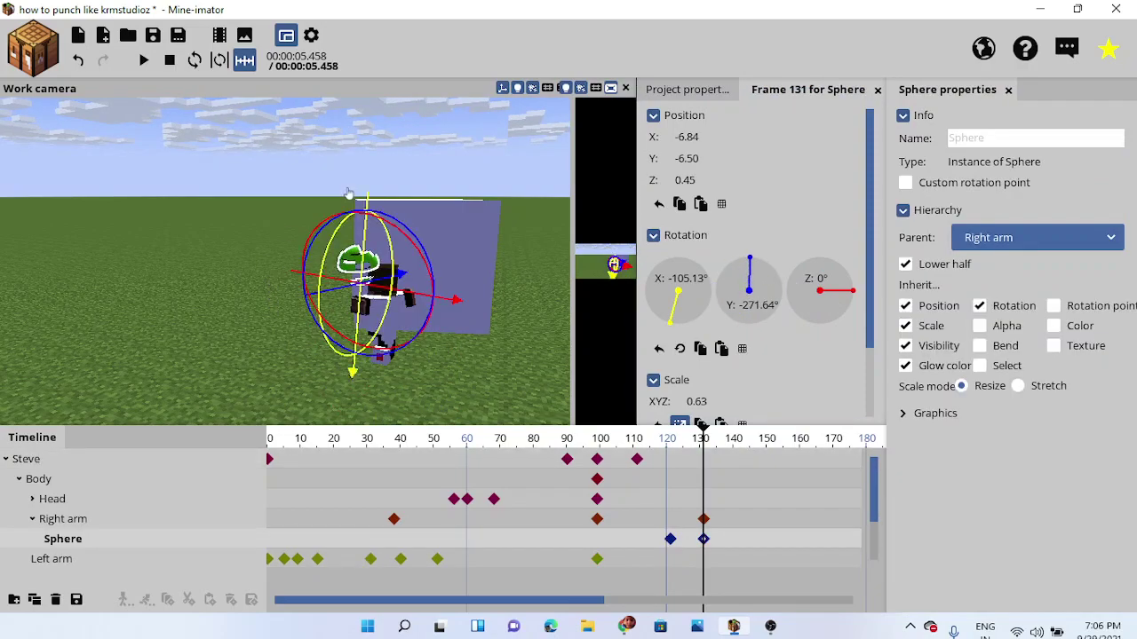
drag(372, 205, 391, 257)
click(241, 236)
drag(241, 237, 295, 270)
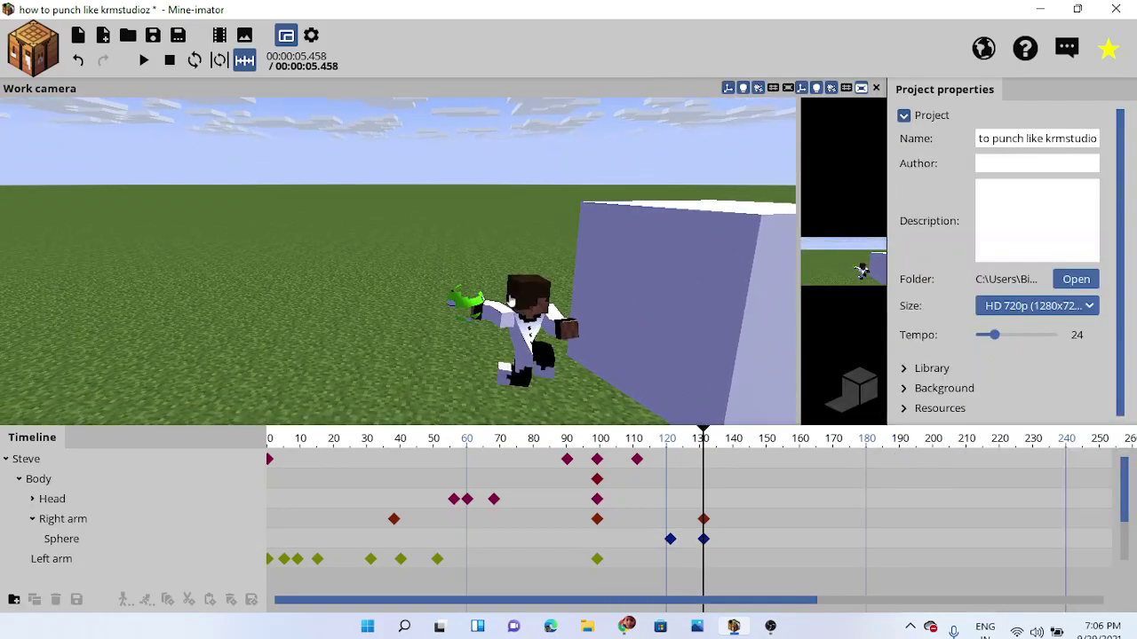
- Set the right arm at frame 131 to an X rotation of about 6.12° and a Y rotation of about -47.12°
click(506, 317)
click(387, 317)
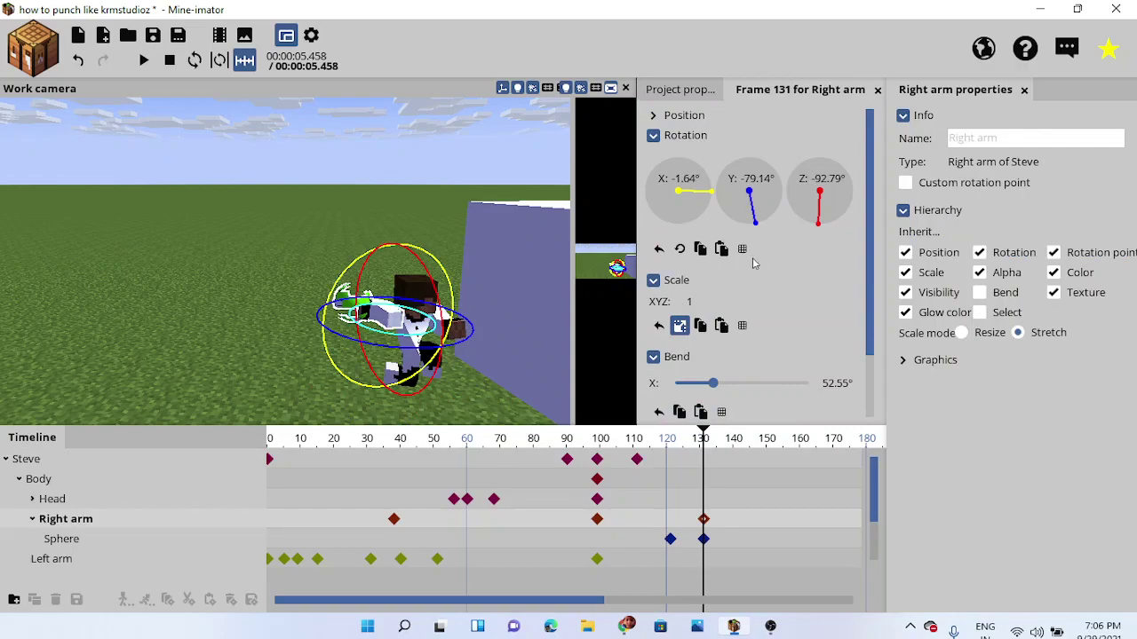
drag(685, 206, 771, 220)
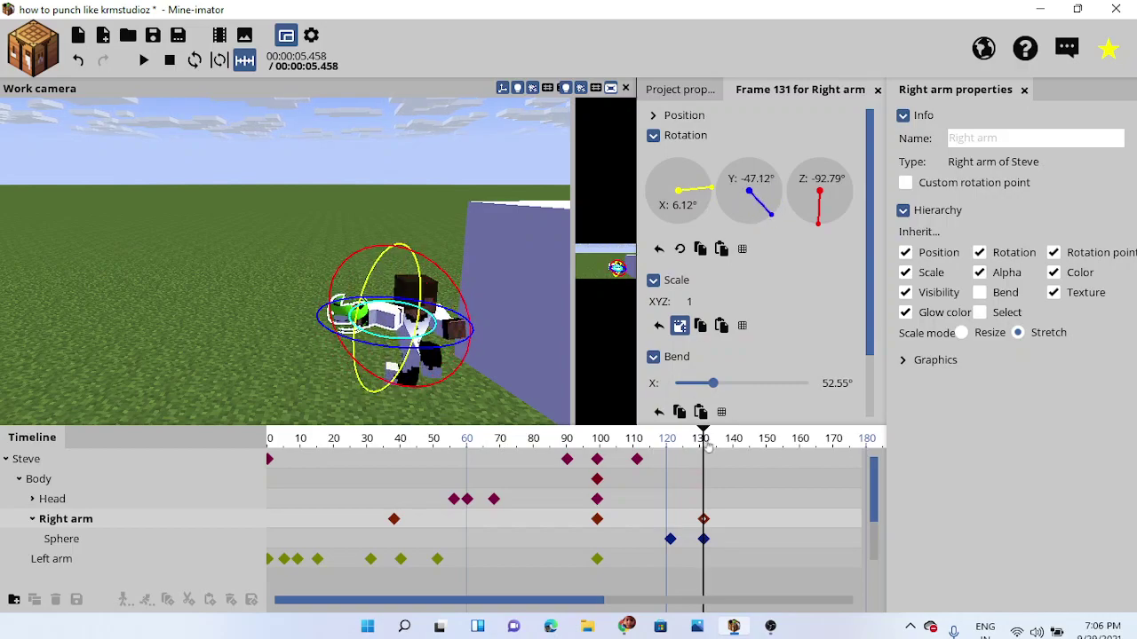
- At frame 151, move the cube toward the character to Z position 36.43 with a Y rotation of about -74.06°
drag(706, 445, 769, 436)
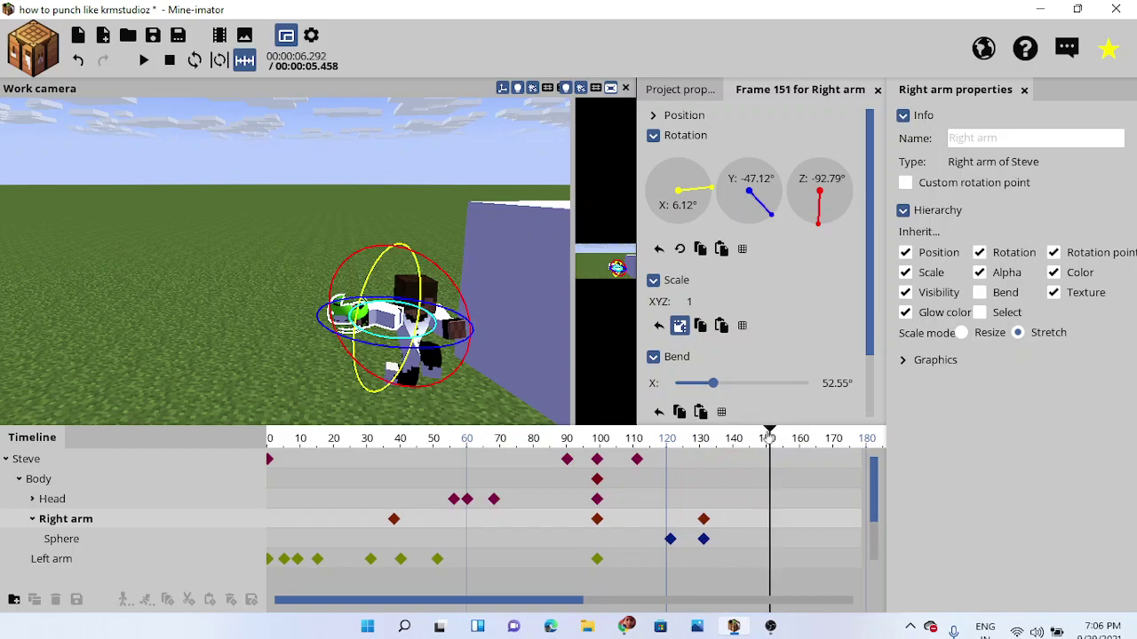
click(533, 169)
drag(533, 170, 750, 200)
click(363, 365)
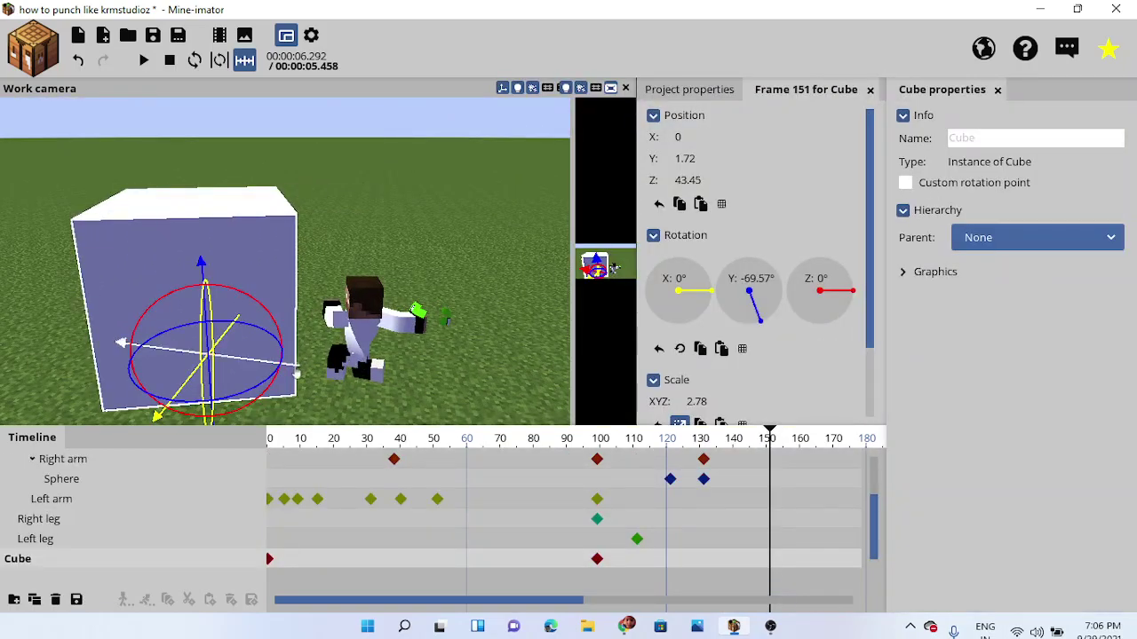
drag(279, 374, 316, 371)
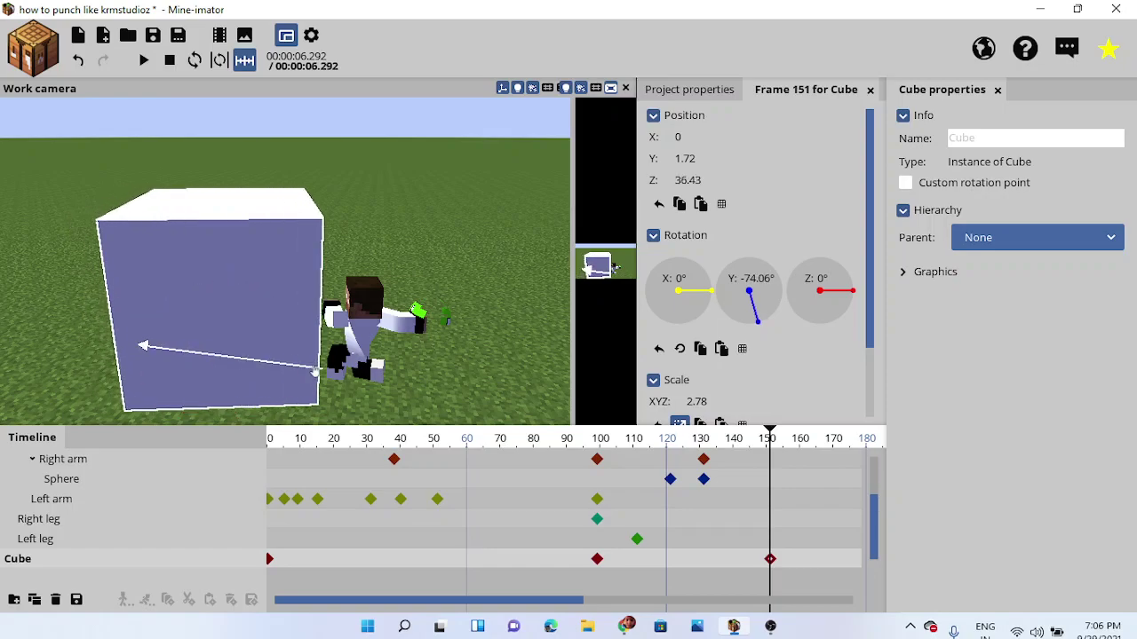
- Swing the right arm forward at frame 151 to a Y rotation of about 26.03°
click(467, 246)
right_drag(467, 246, 421, 313)
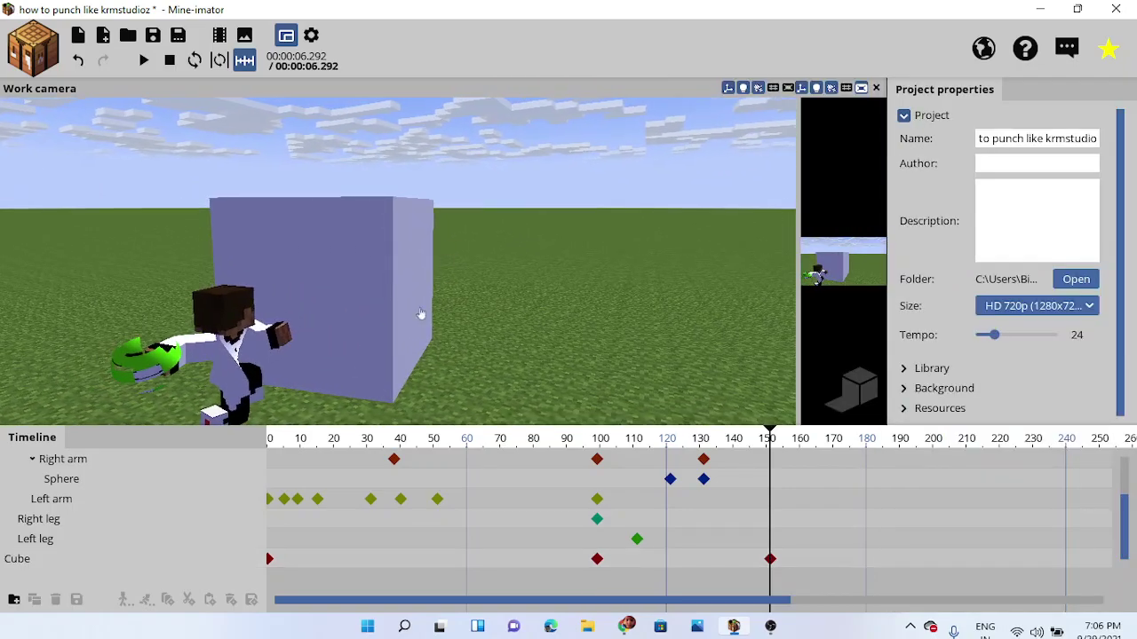
click(217, 348)
click(78, 355)
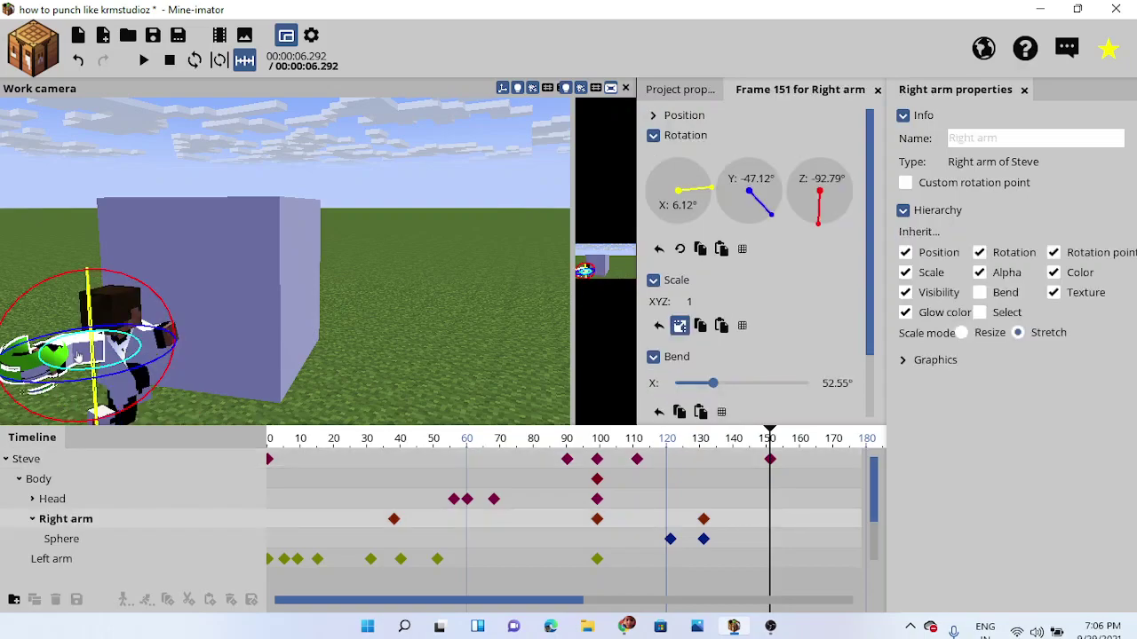
drag(79, 356, 140, 260)
right_drag(246, 277, 210, 259)
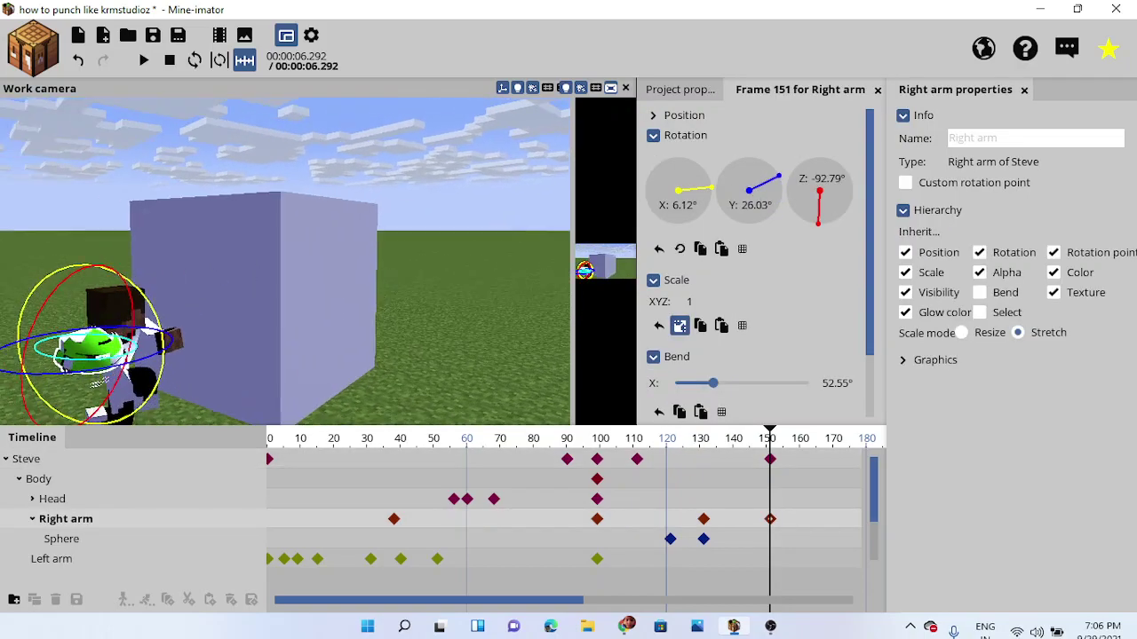
drag(260, 329, 230, 326)
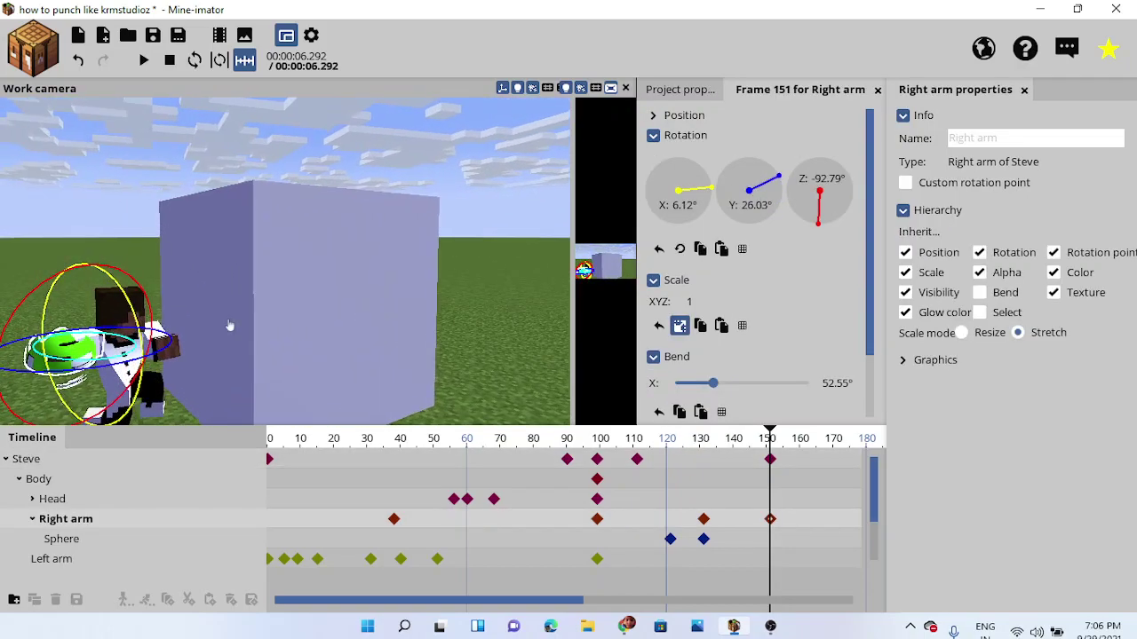
- Swing the left arm back at frame 151 to an X rotation of about 28.50° and a Z rotation of about 5.44°
click(173, 347)
drag(691, 222, 709, 178)
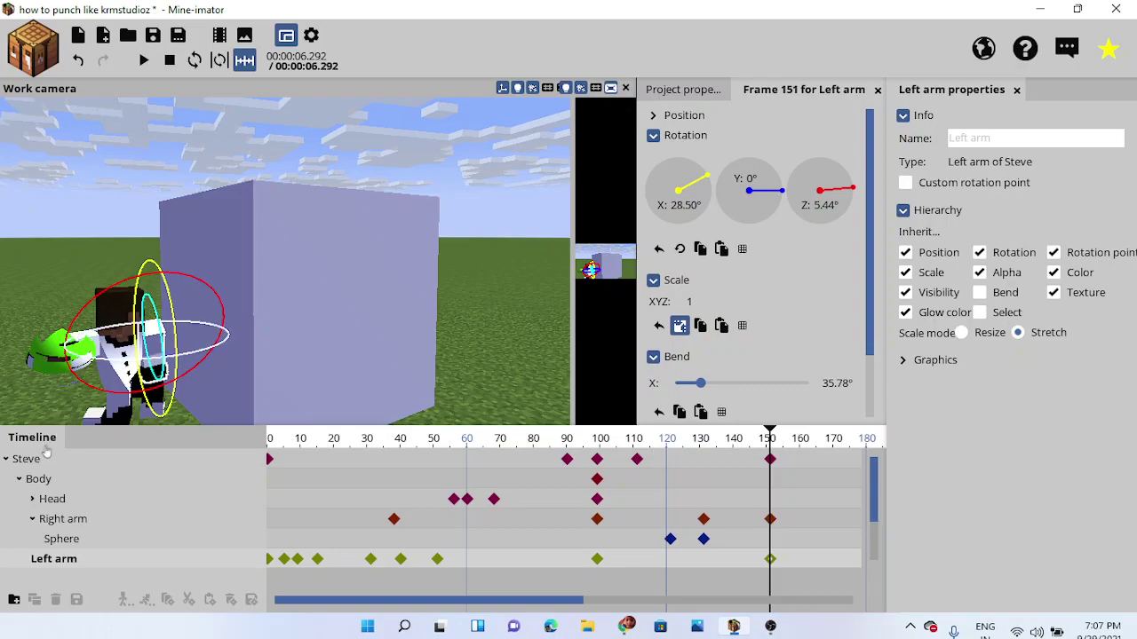
- At frame 151, swing the right arm to about 7.70° X and 117.55° Y rotation, and straighten its bend to 0°
click(80, 524)
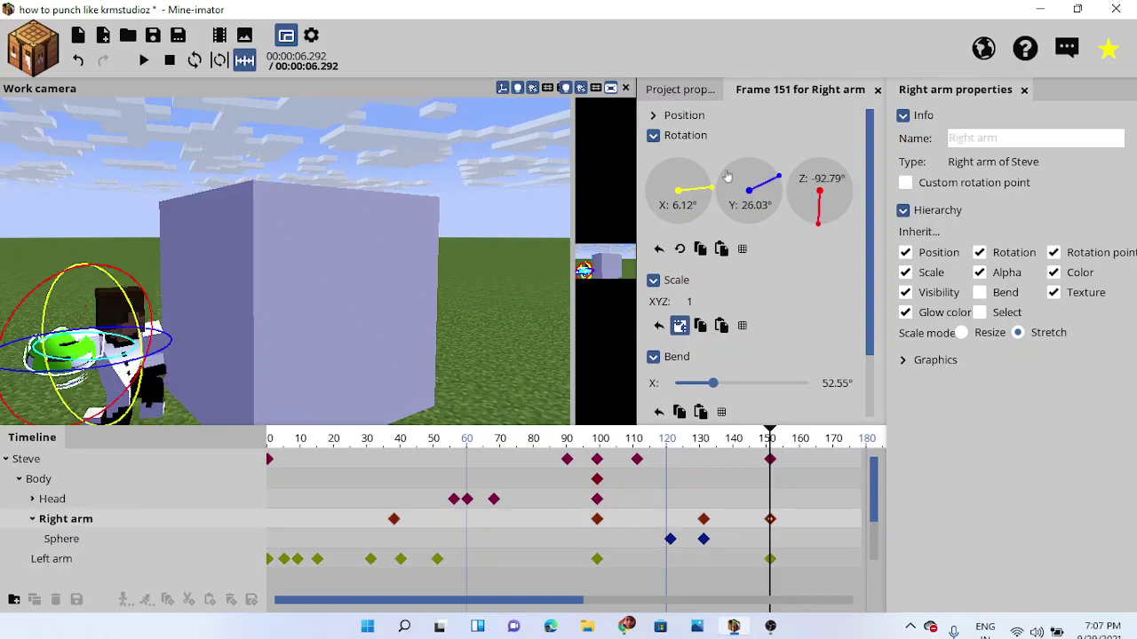
drag(707, 190, 739, 168)
drag(725, 382, 507, 393)
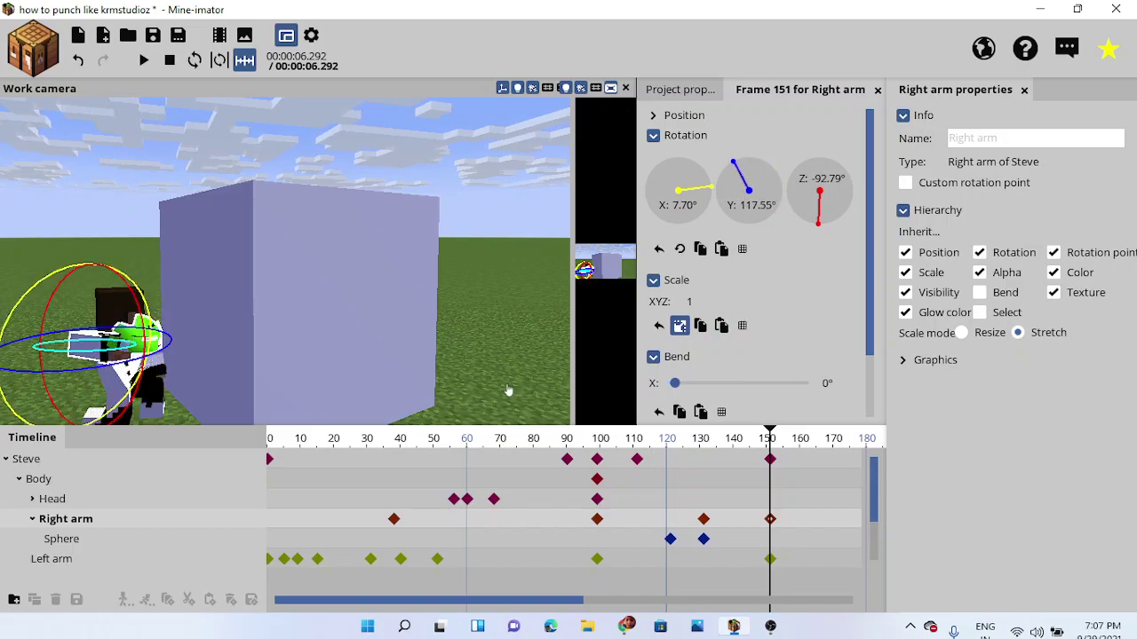
drag(181, 344, 169, 317)
- Move the cube closer to the character at frame 151, to a Z position of about 31.87
click(288, 269)
drag(449, 318, 406, 336)
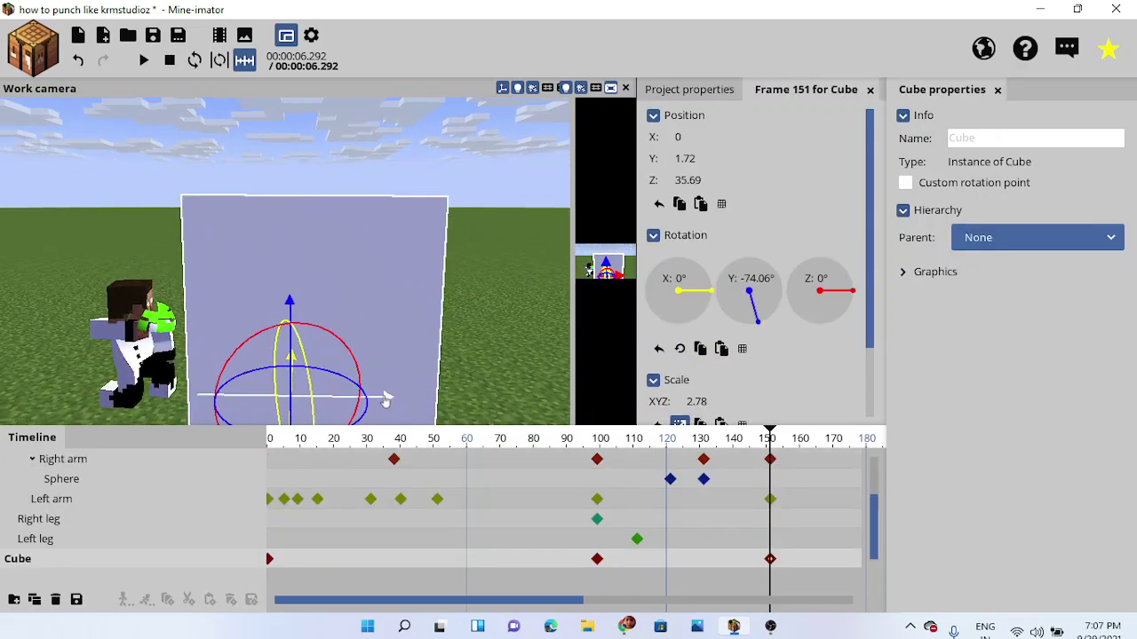
drag(388, 396, 369, 398)
click(494, 270)
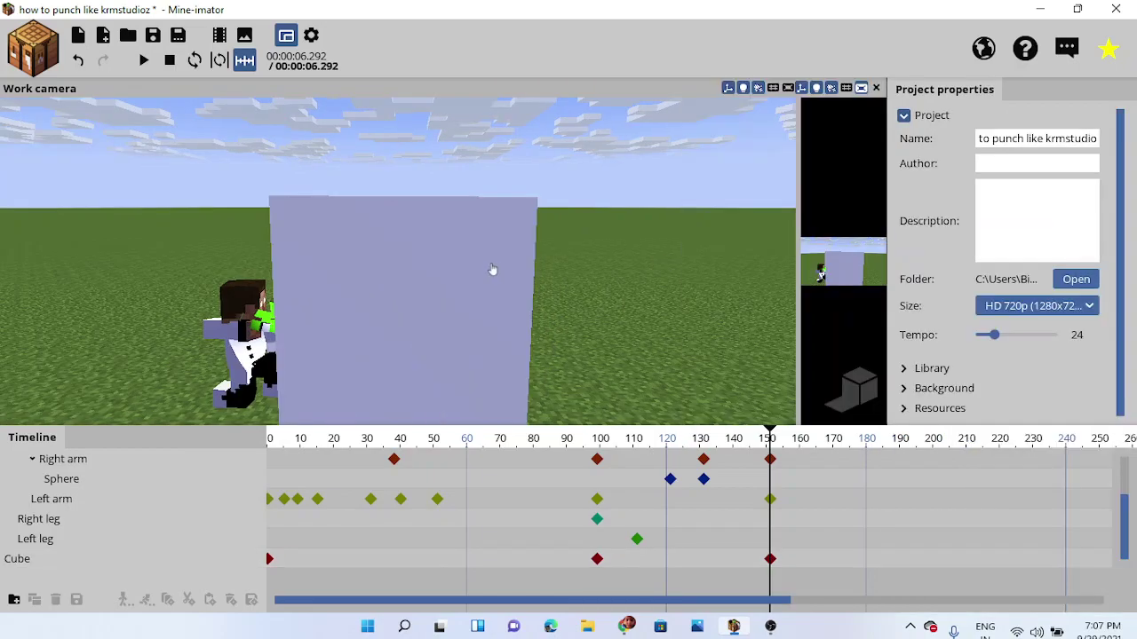
drag(493, 270, 527, 325)
- At frame 159, send the cube flying away from the character to a Z position of about 191.76
drag(459, 444, 89, 439)
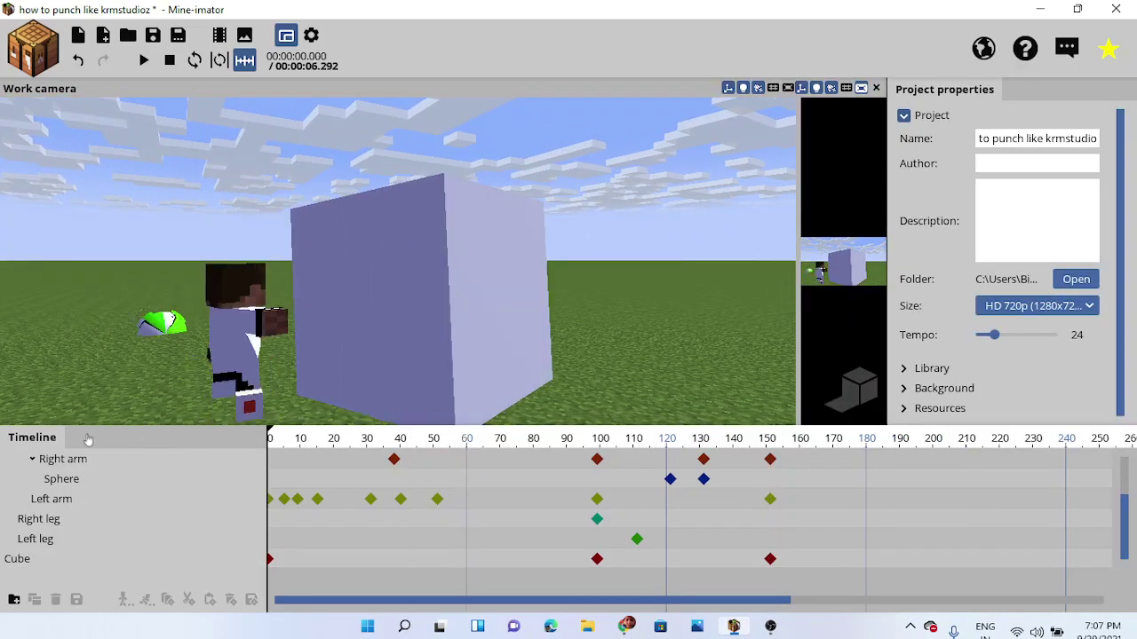
middle_drag(104, 281, 130, 373)
drag(306, 437, 796, 431)
click(501, 362)
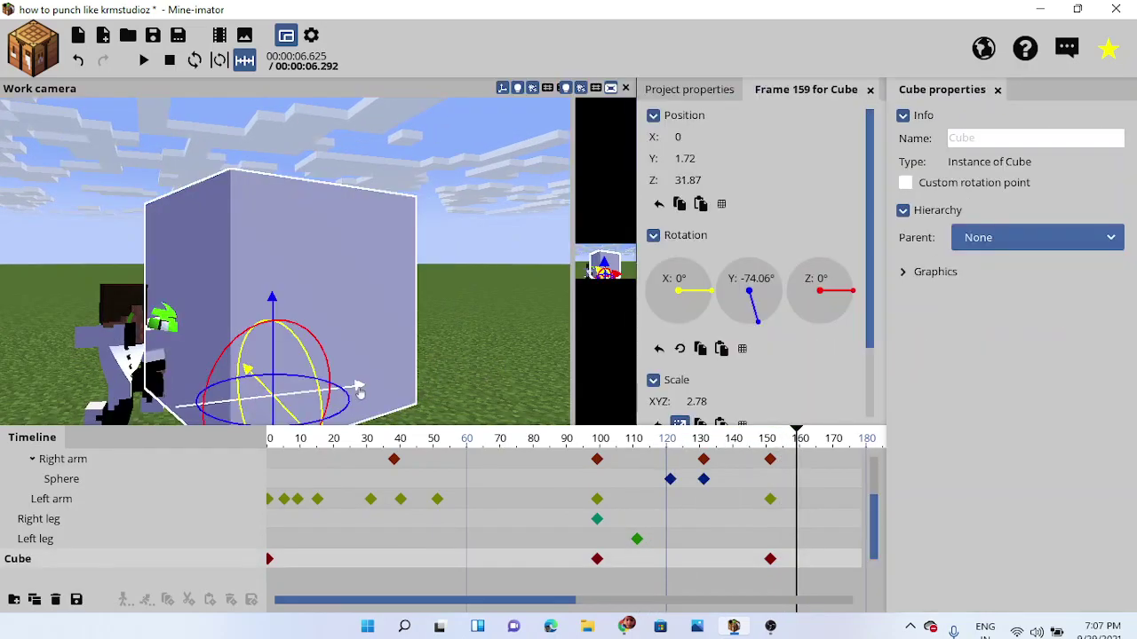
drag(359, 391, 902, 197)
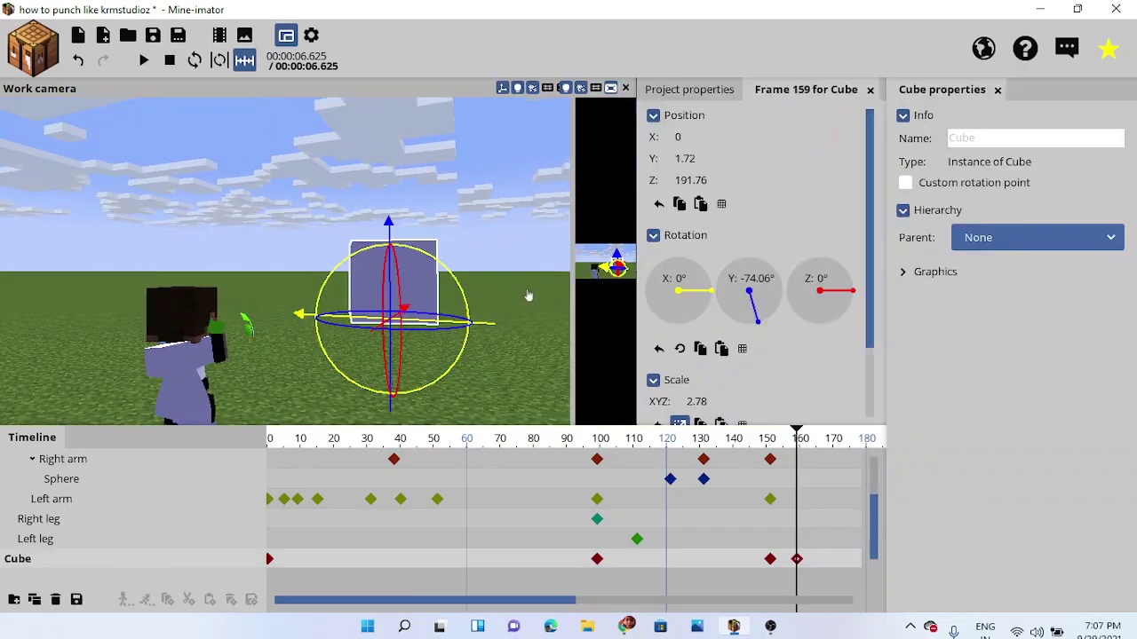
drag(528, 295, 564, 312)
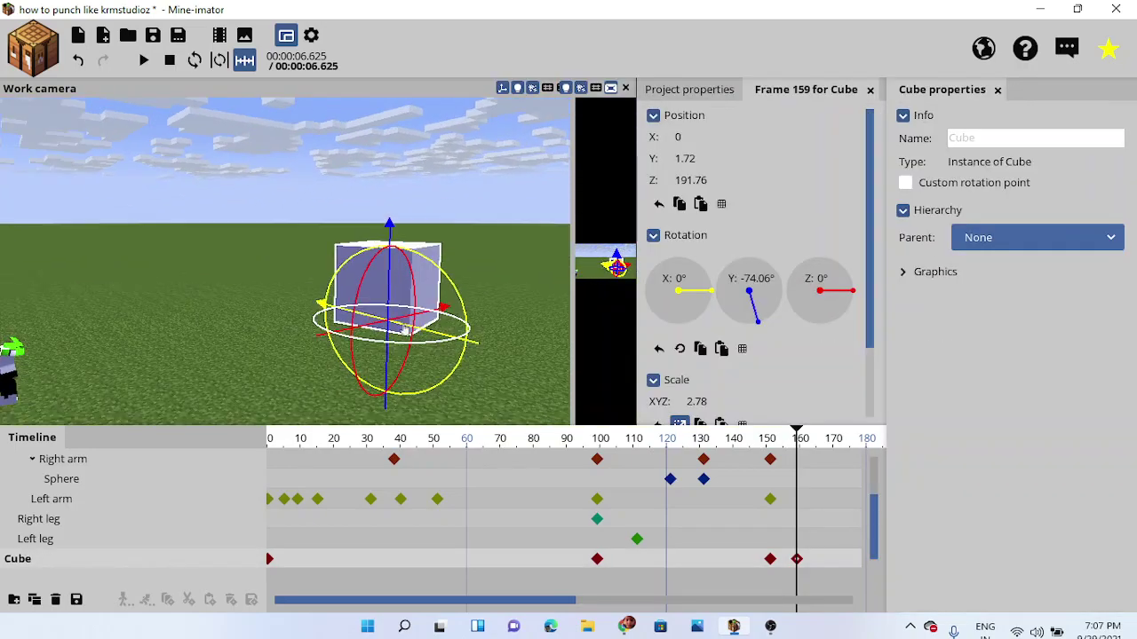
drag(320, 345, 556, 298)
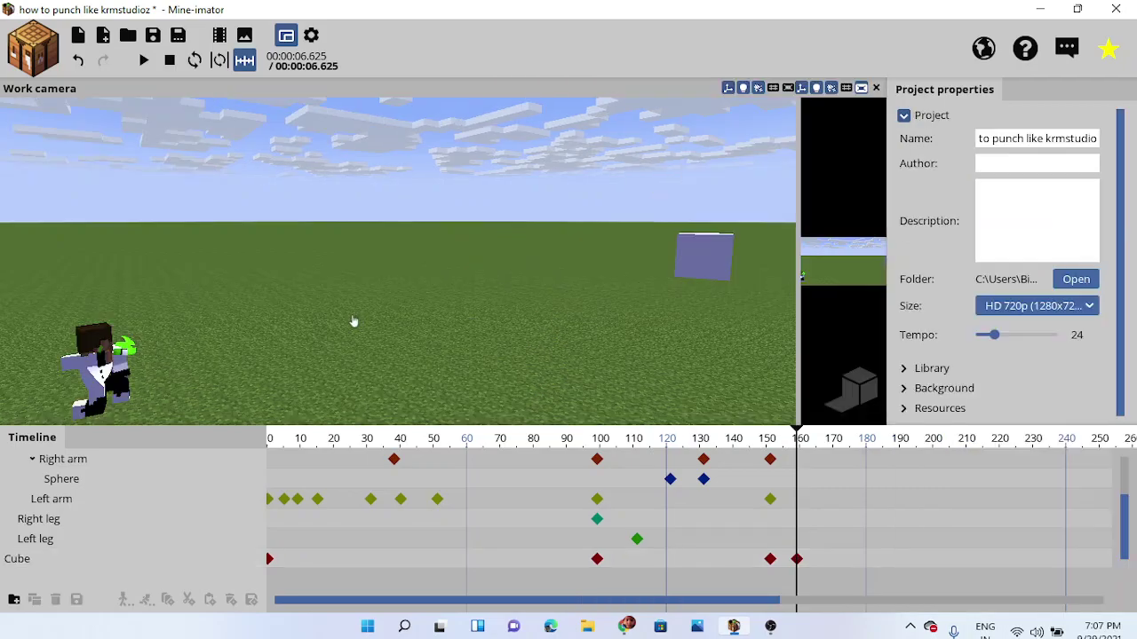
- At frame 159, move the fist's sphere out to the distant cube at Y position -232.90 and enlarge it to a scale of 30.51
click(180, 338)
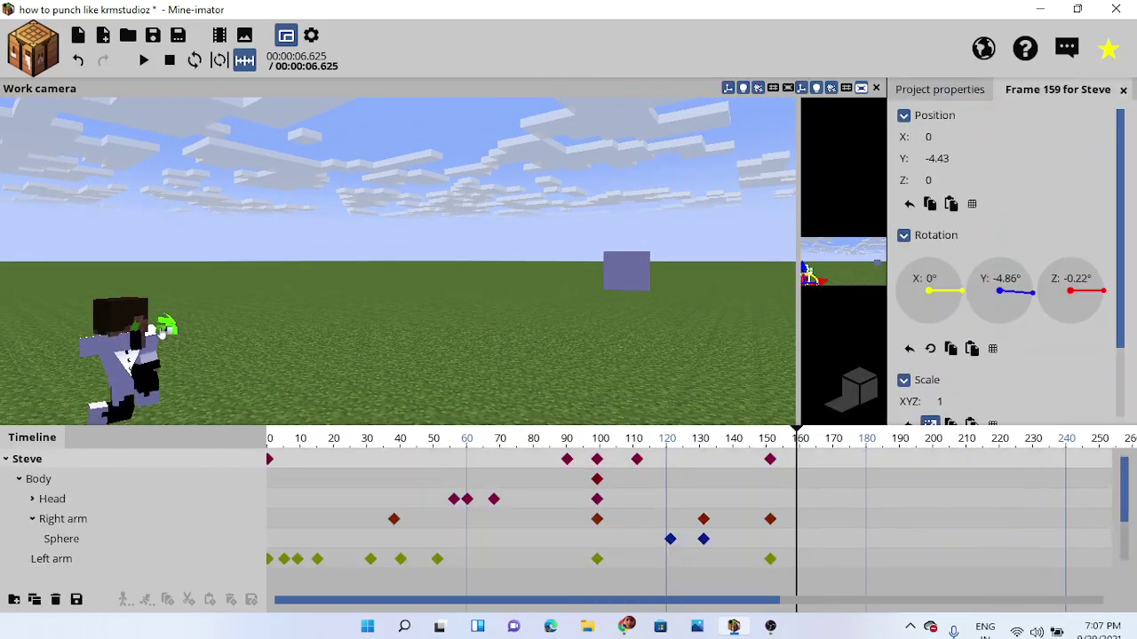
click(55, 329)
drag(156, 349, 729, 235)
click(677, 244)
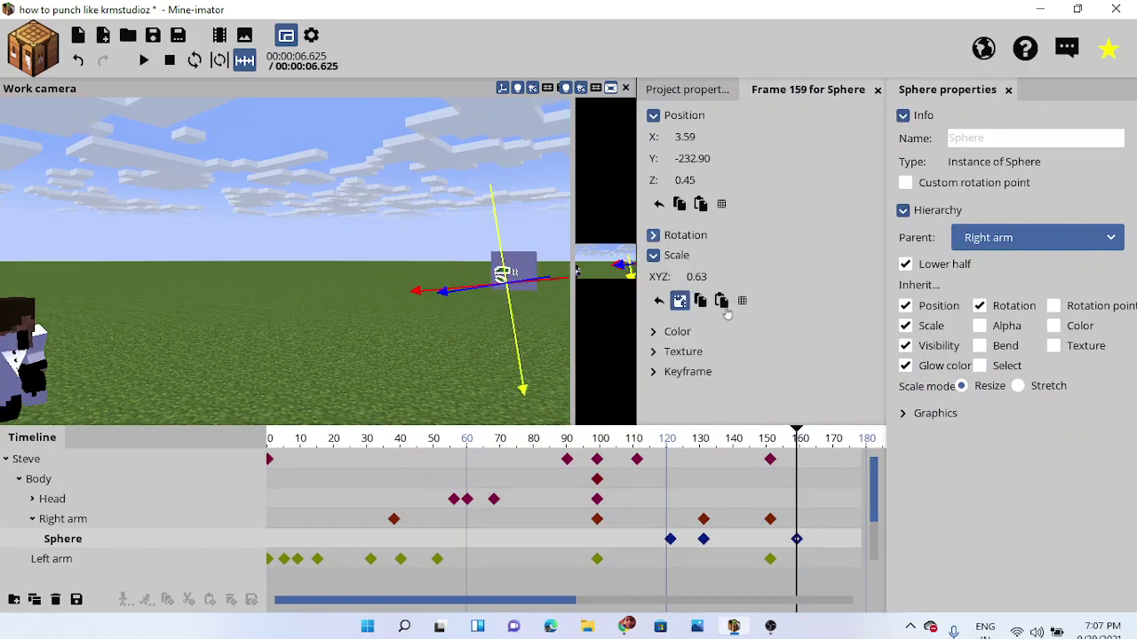
click(677, 242)
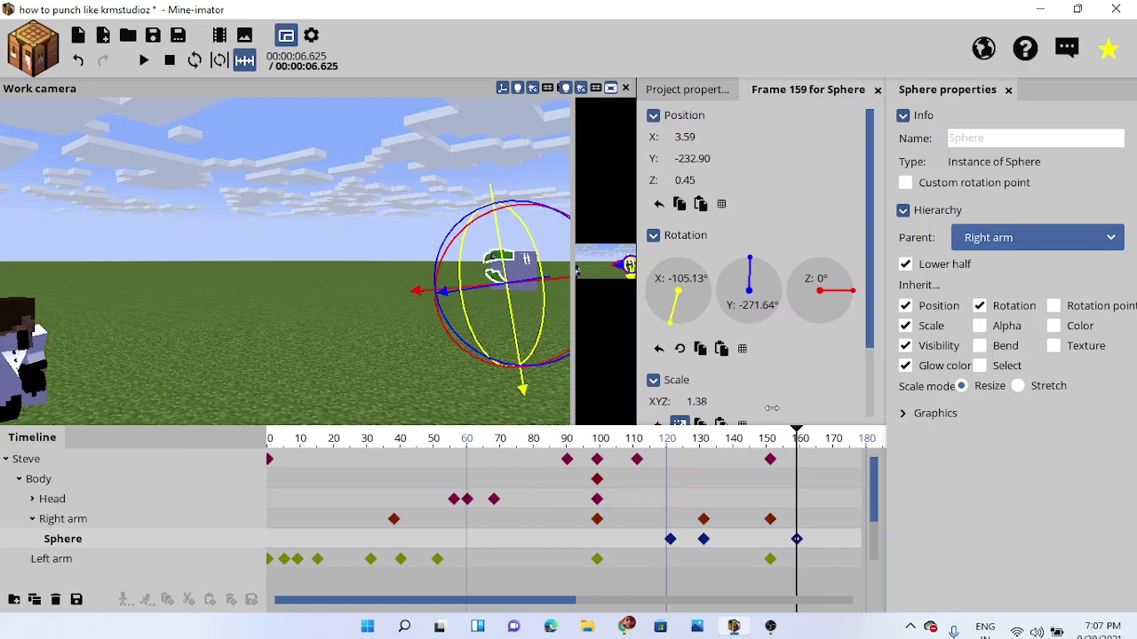
drag(771, 408, 914, 392)
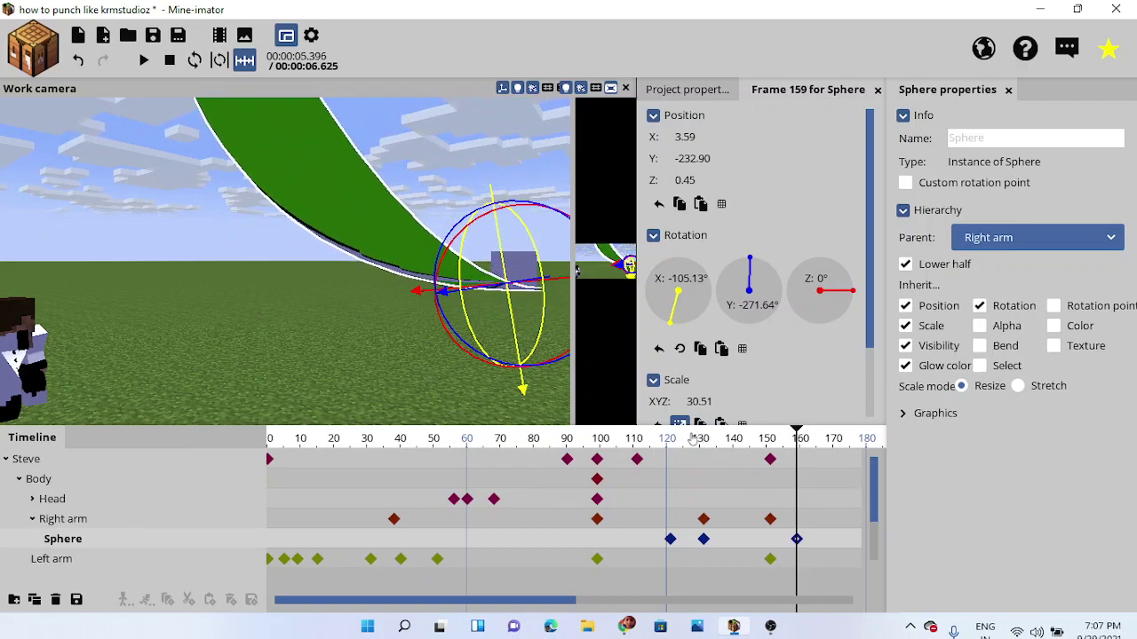
- At frame 0, turn Steve's upper body away from the cube to keyframe a new starting pose
drag(693, 441, 179, 408)
click(369, 351)
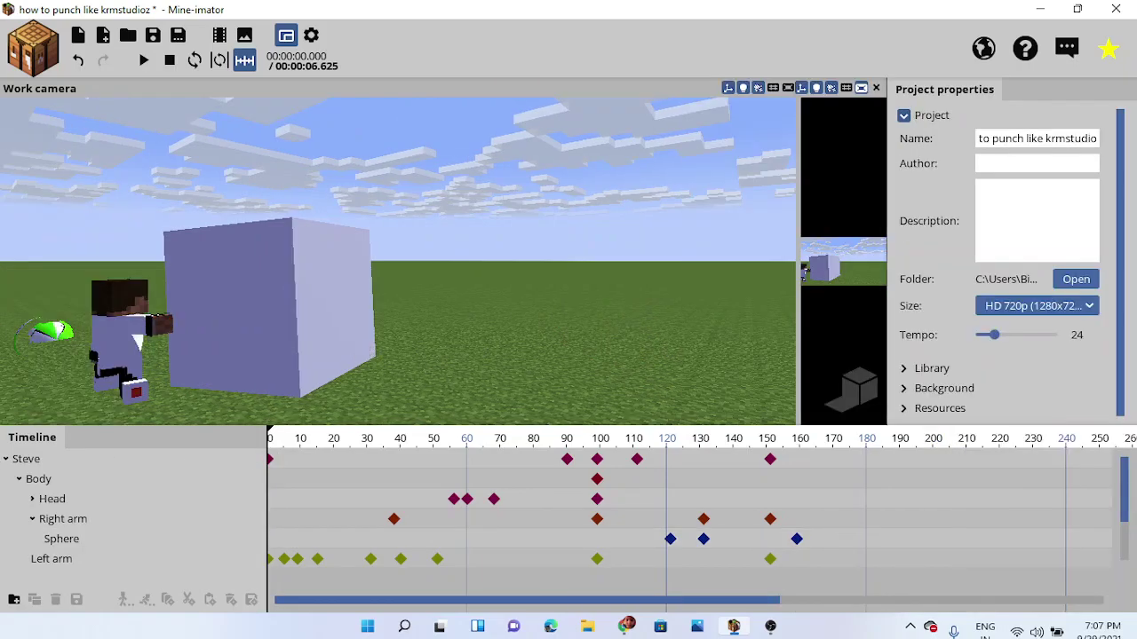
key(s)
right_drag(369, 352, 409, 382)
key(w)
key(w)
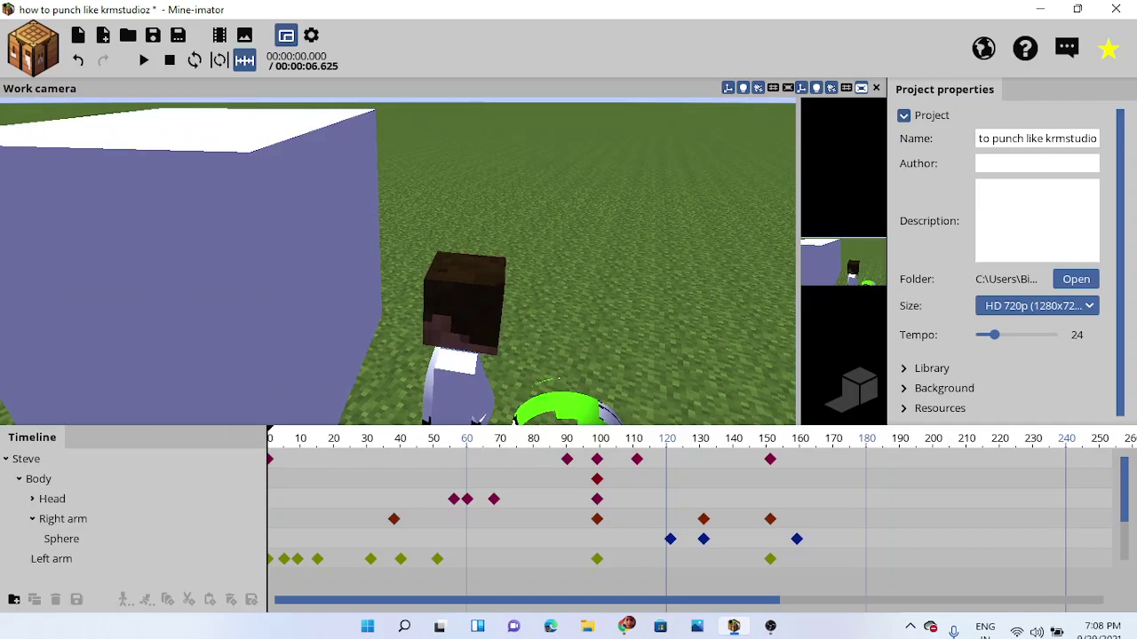
key(w)
right_drag(498, 336, 464, 307)
key(s)
click(427, 294)
click(327, 255)
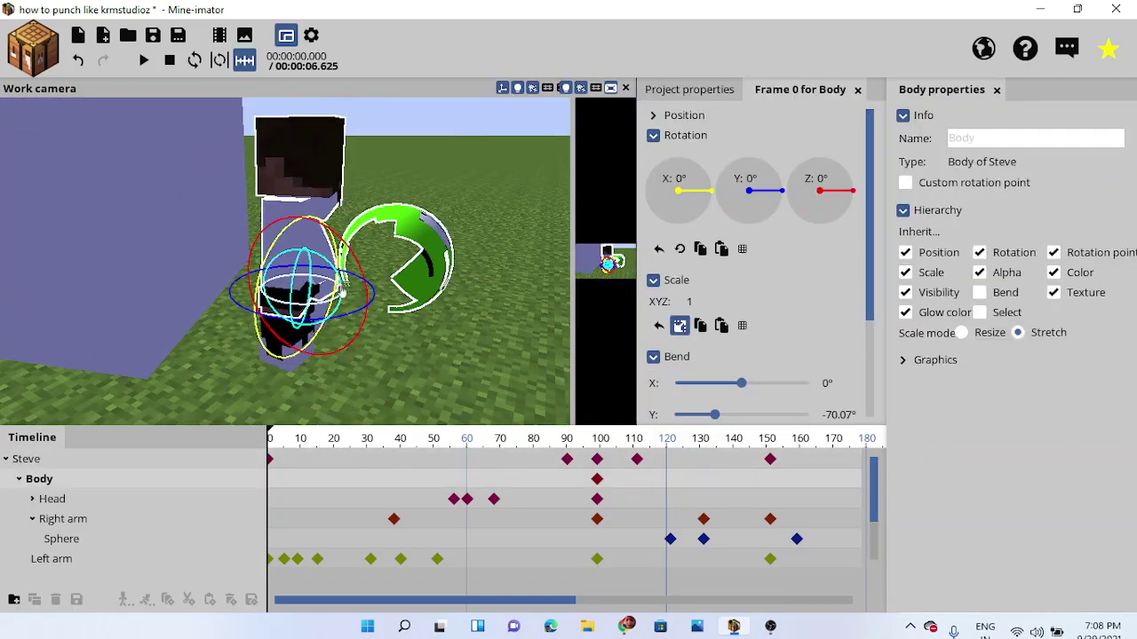
drag(343, 211, 352, 215)
click(433, 273)
drag(433, 272, 465, 282)
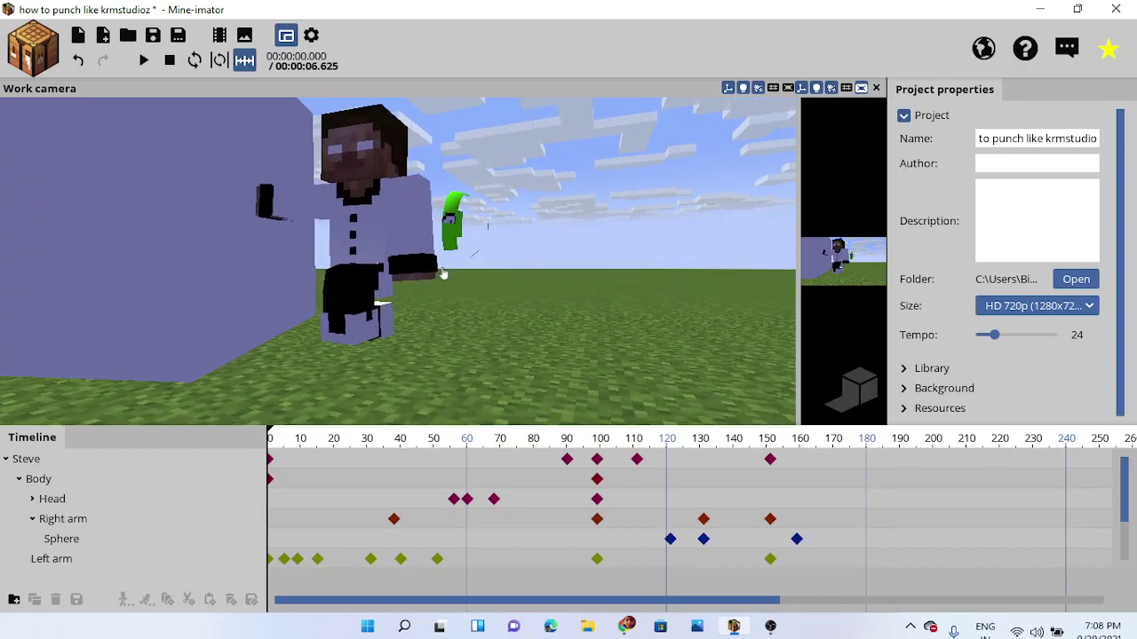
- Scrub from frame 0 to about frame 135 to examine the body's turn and the wind-up from the front
scroll(443, 274, up, 5)
scroll(443, 273, down, 2)
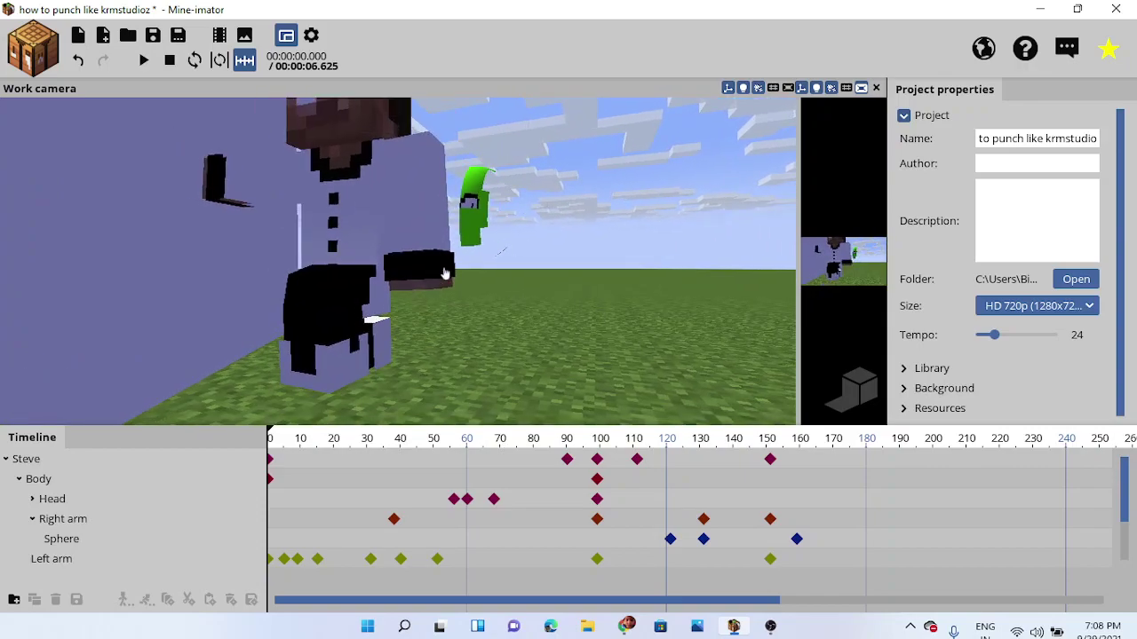
scroll(444, 274, up, 2)
scroll(444, 273, down, 4)
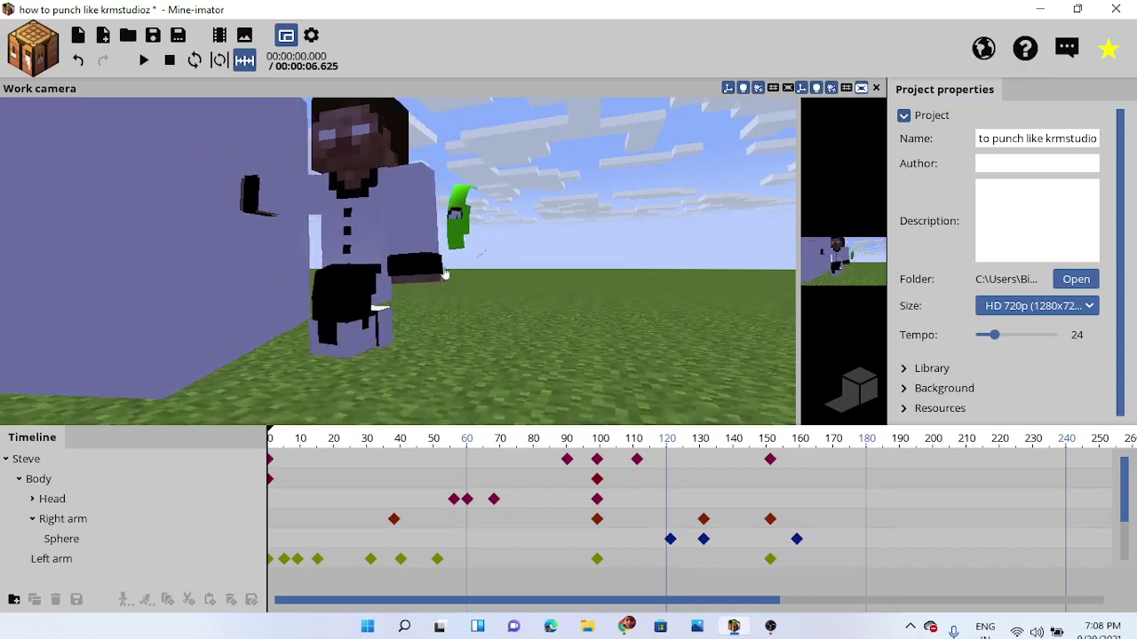
drag(444, 274, 444, 307)
middle_drag(427, 229, 399, 279)
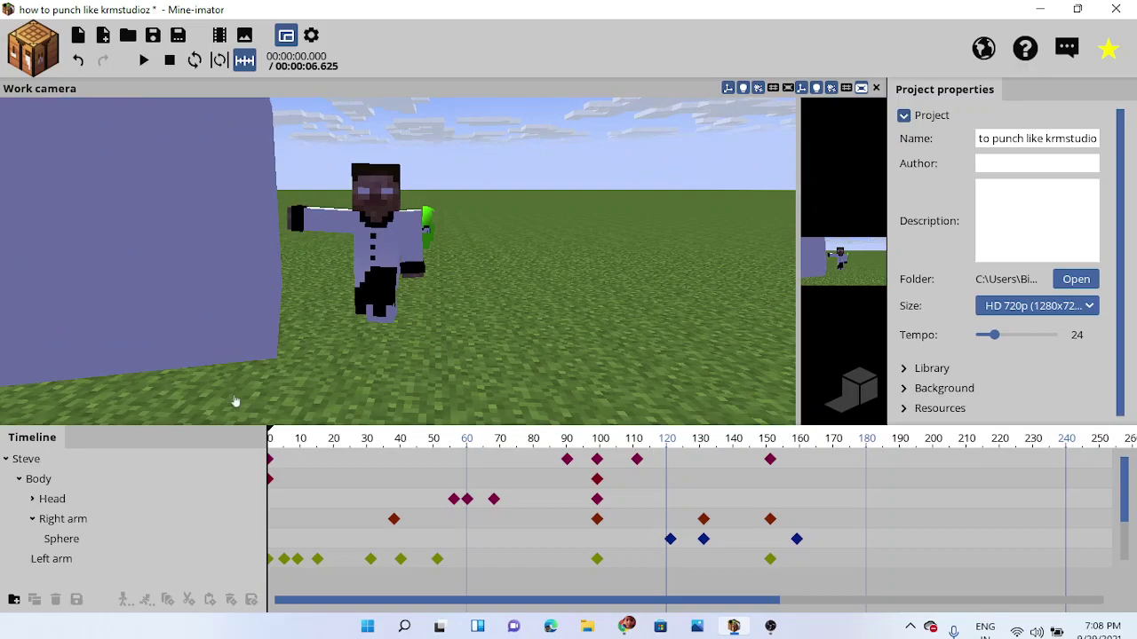
drag(288, 440, 404, 477)
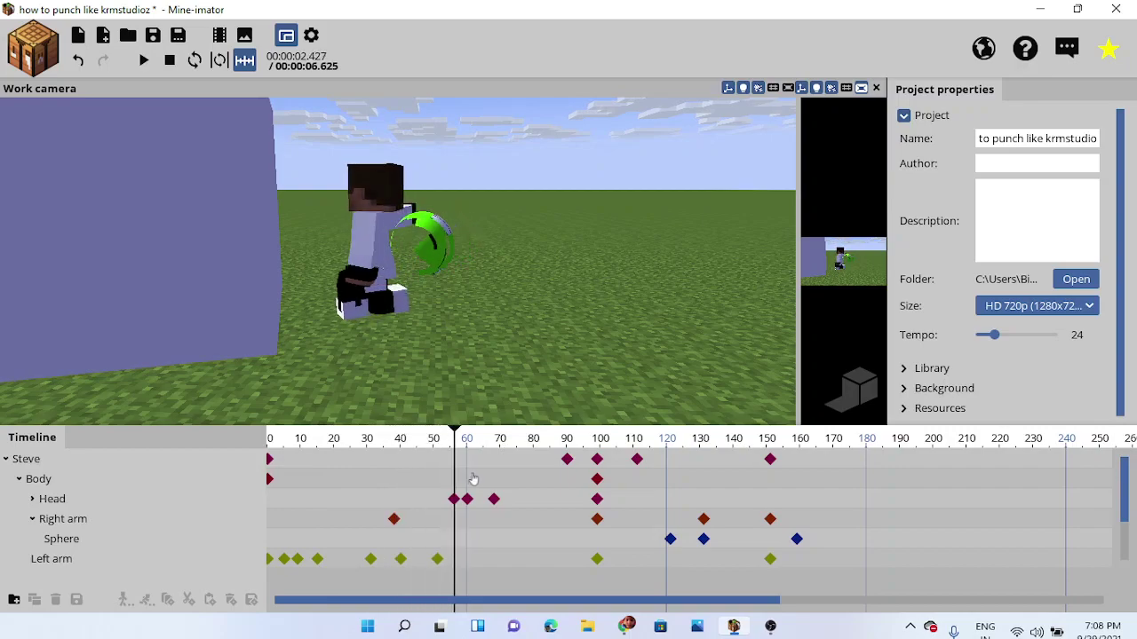
drag(473, 480, 716, 507)
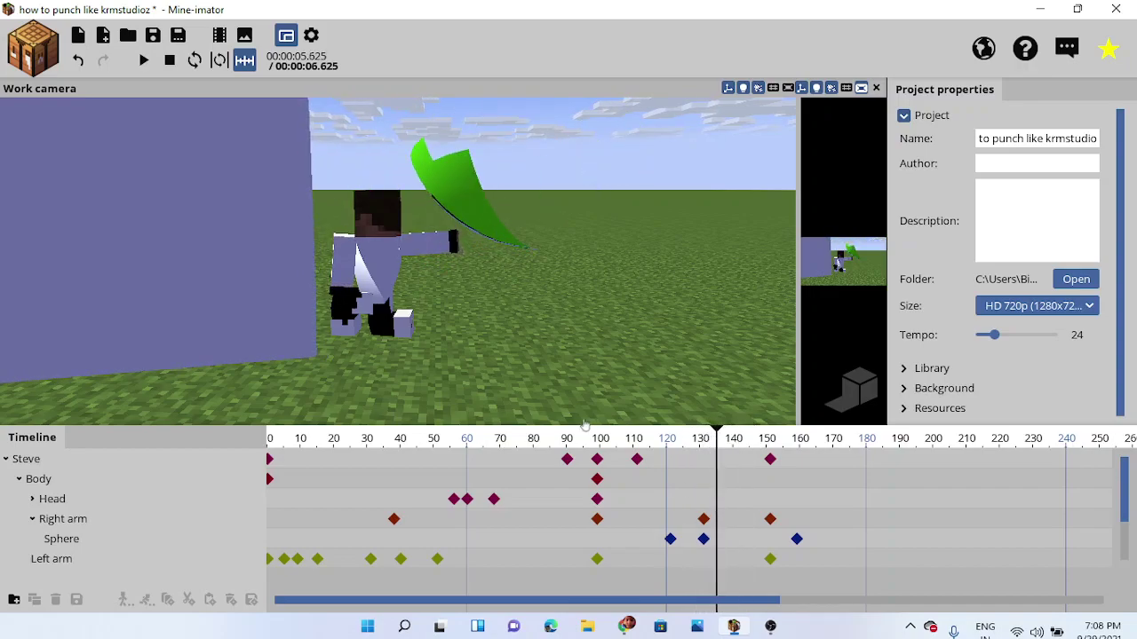
drag(715, 449, 253, 424)
drag(545, 329, 539, 329)
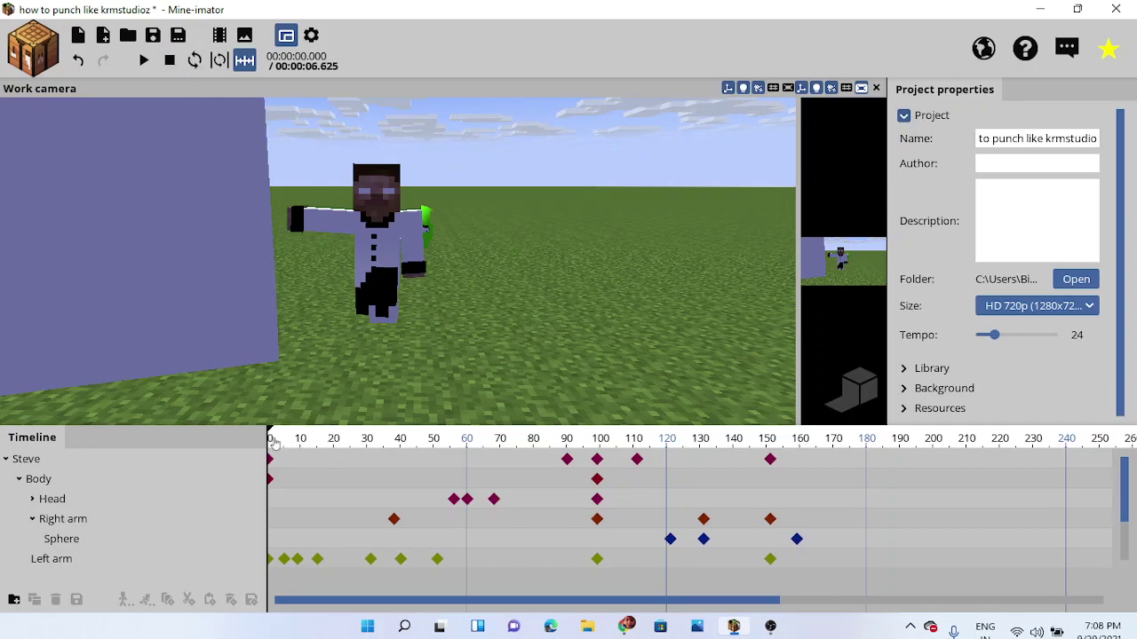
- Scrub from frame 0 past the last keyframes and examine the strike, flying cube and sphere effect from several angles
drag(274, 444, 616, 447)
drag(530, 327, 311, 327)
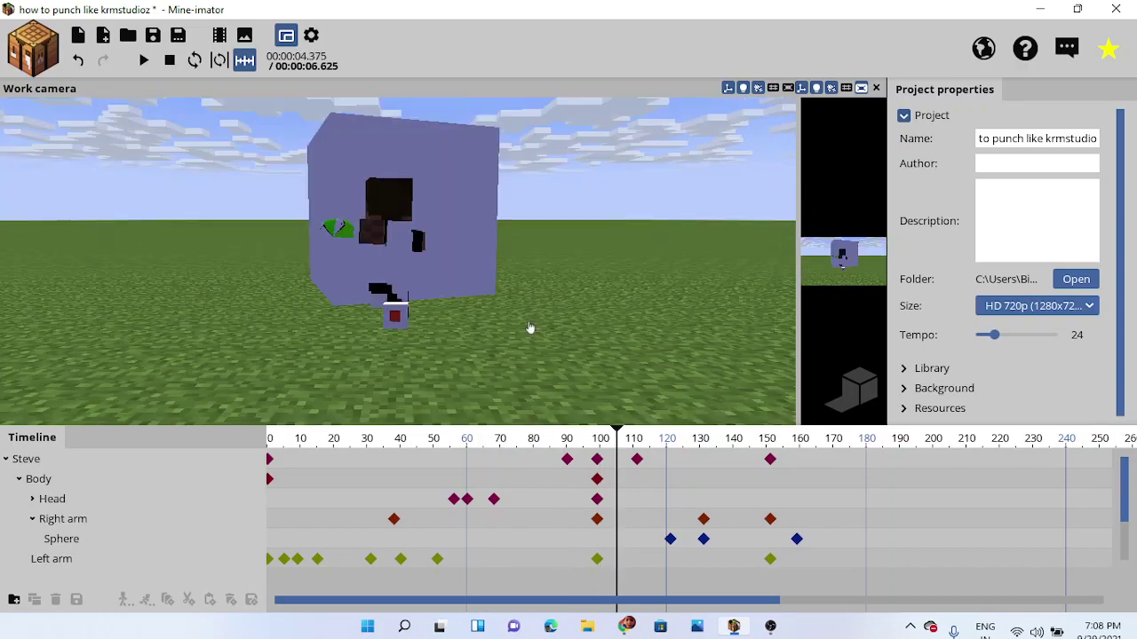
drag(622, 444, 726, 439)
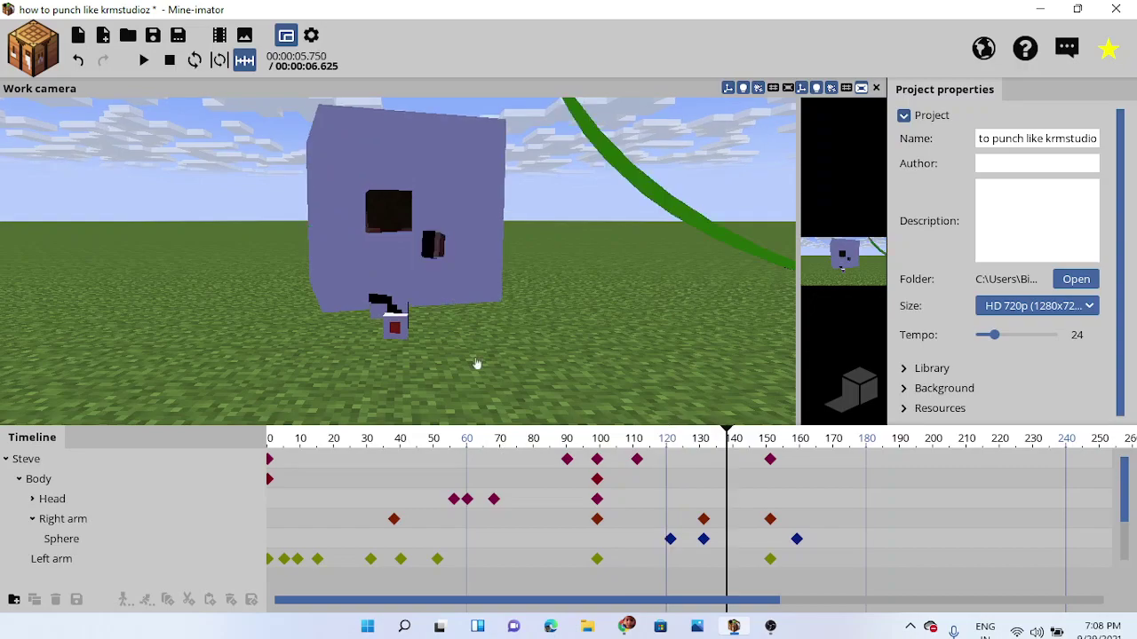
drag(477, 364, 400, 347)
right_drag(477, 373, 453, 372)
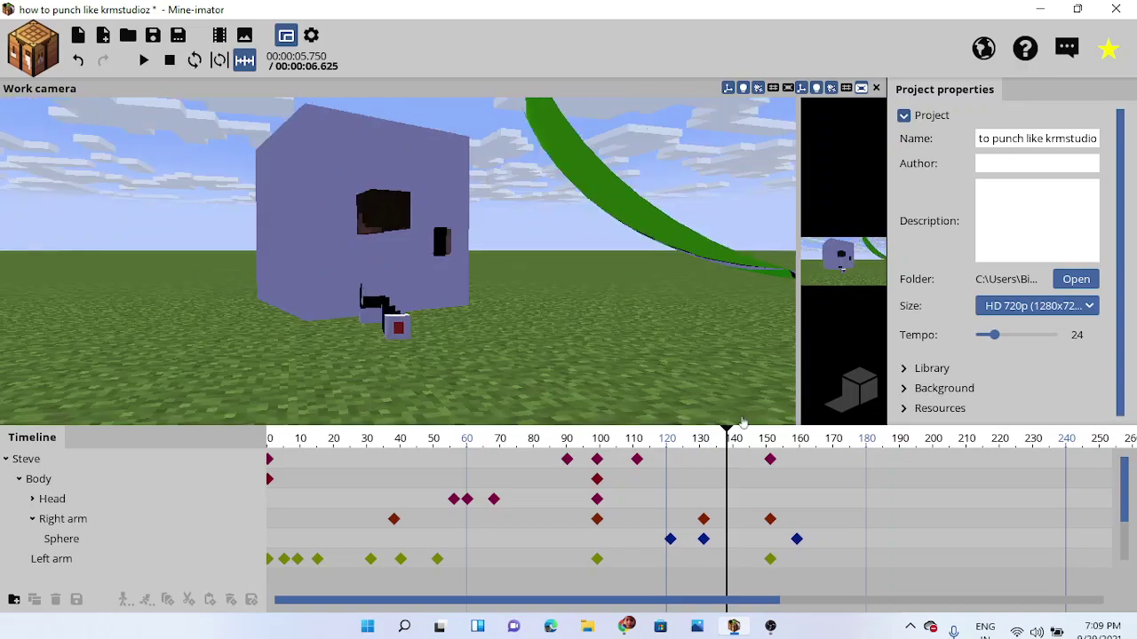
drag(743, 424, 819, 459)
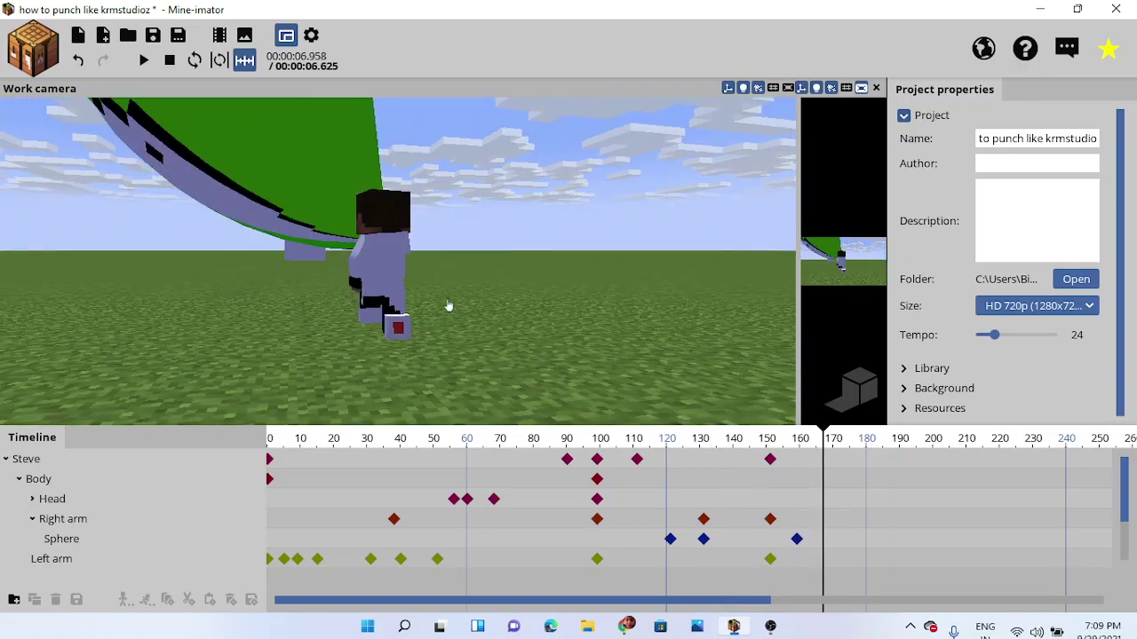
drag(491, 309, 462, 311)
right_drag(459, 293, 459, 311)
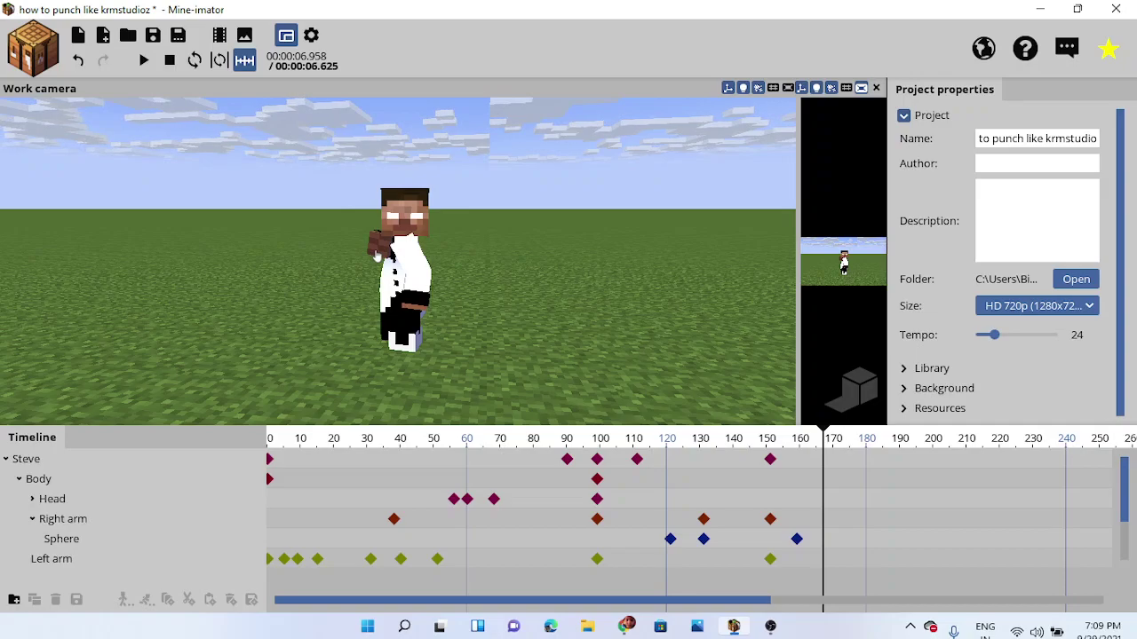
drag(388, 246, 637, 119)
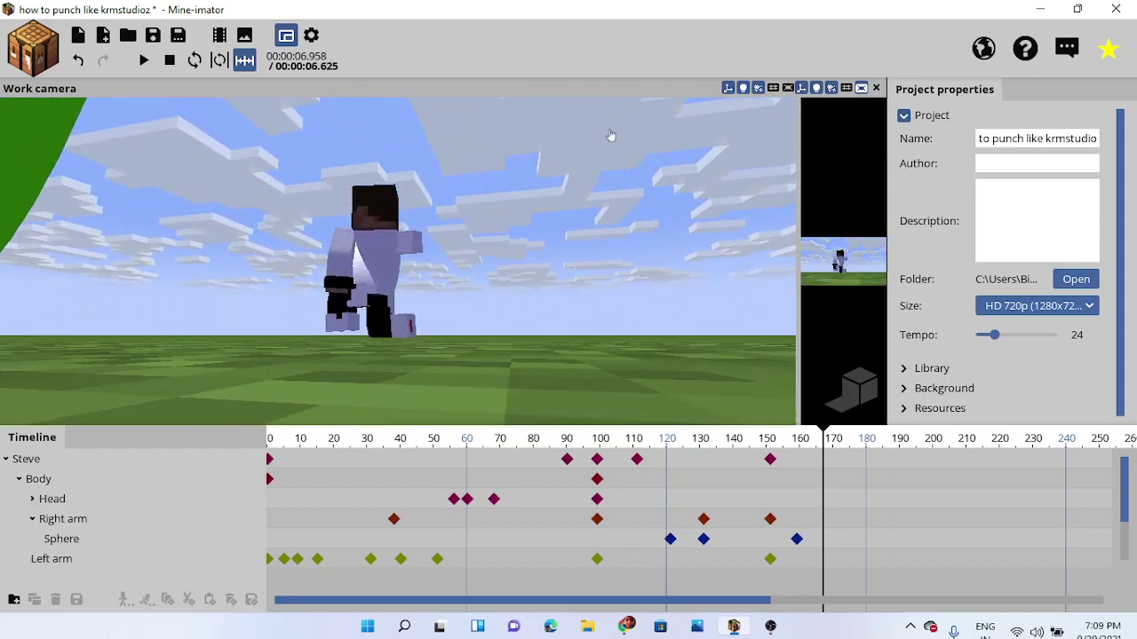
drag(610, 135, 531, 213)
right_drag(530, 213, 532, 248)
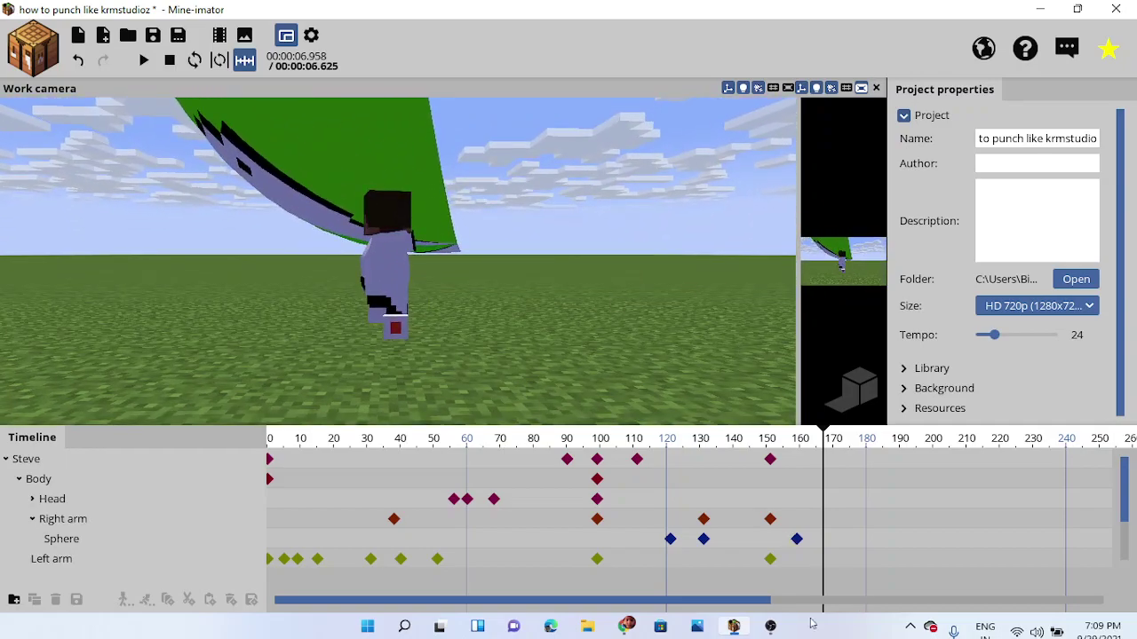
click(770, 626)
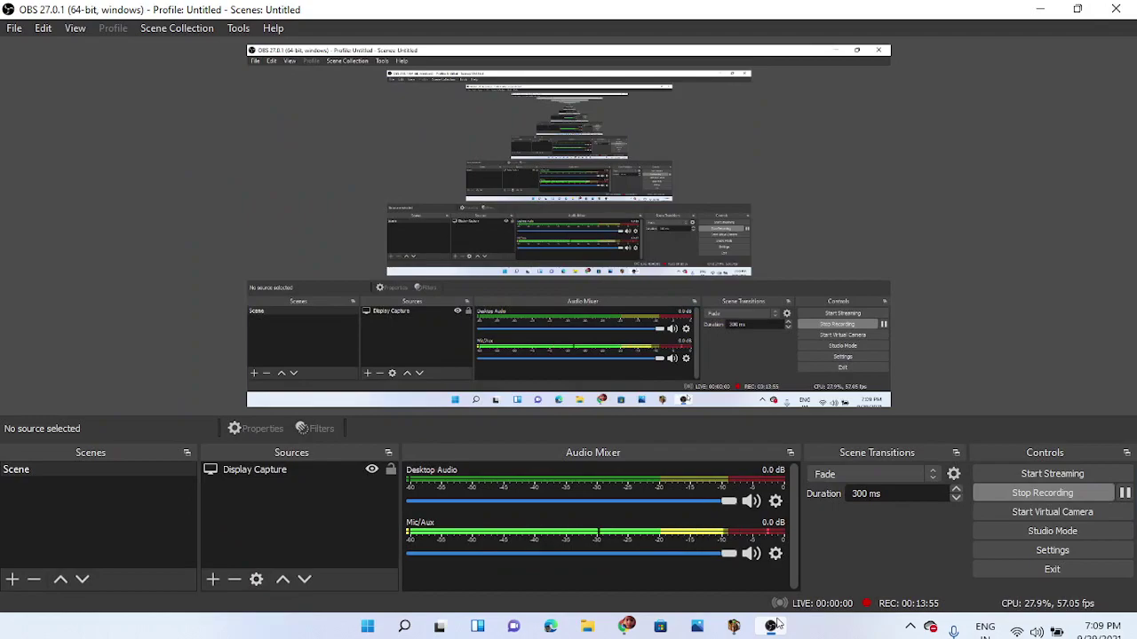
click(773, 626)
- Play back the punch animation past its last keyframe to review the finished movement from behind the character
mouse_move(630, 388)
mouse_down()
mouse_move(620, 407)
mouse_move(611, 390)
mouse_up()
drag(439, 441, 373, 442)
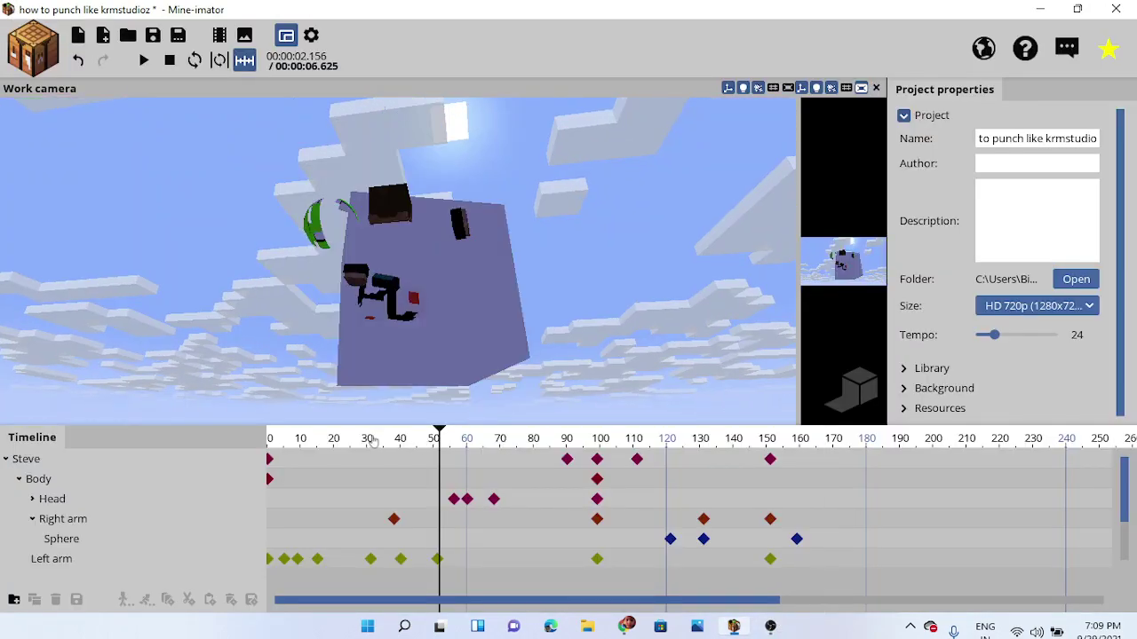
right_drag(489, 251, 347, 98)
key(space)
drag(347, 114, 112, 85)
mouse_move(539, 228)
mouse_down()
mouse_move(573, 226)
mouse_move(539, 228)
mouse_up()
key(space)
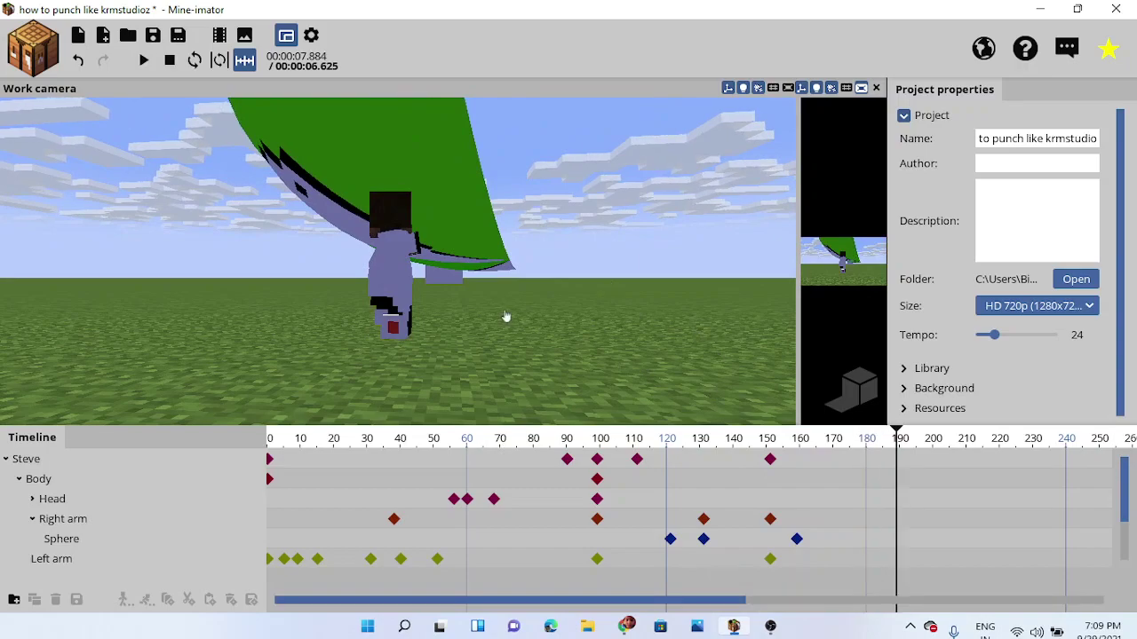
- Minimize the Mine-imator window to the desktop
click(1035, 7)
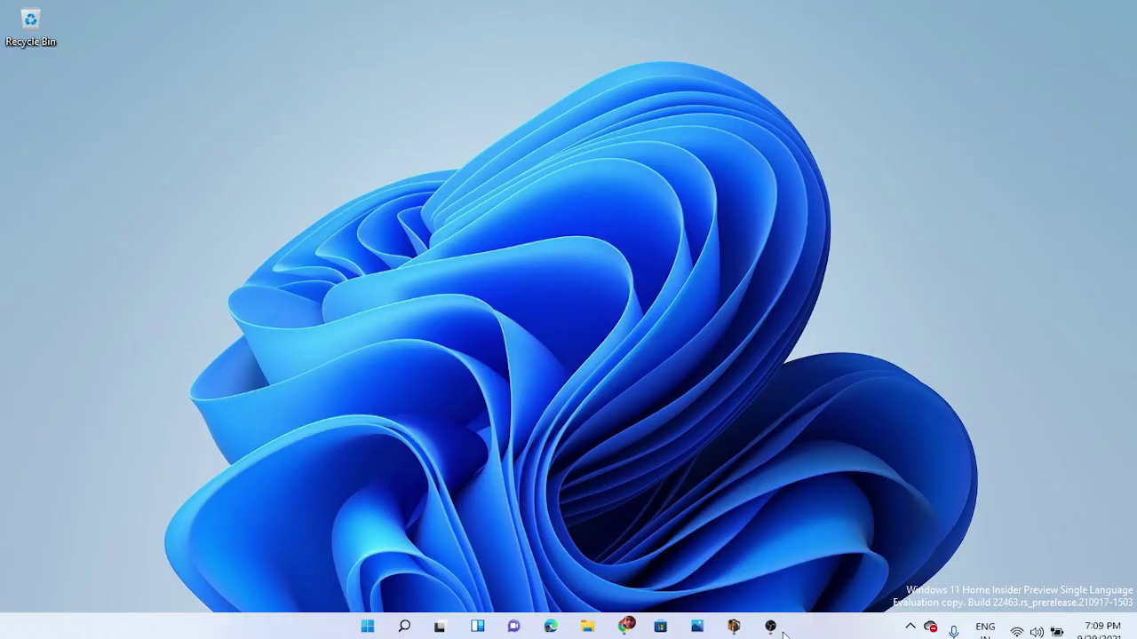
click(735, 629)
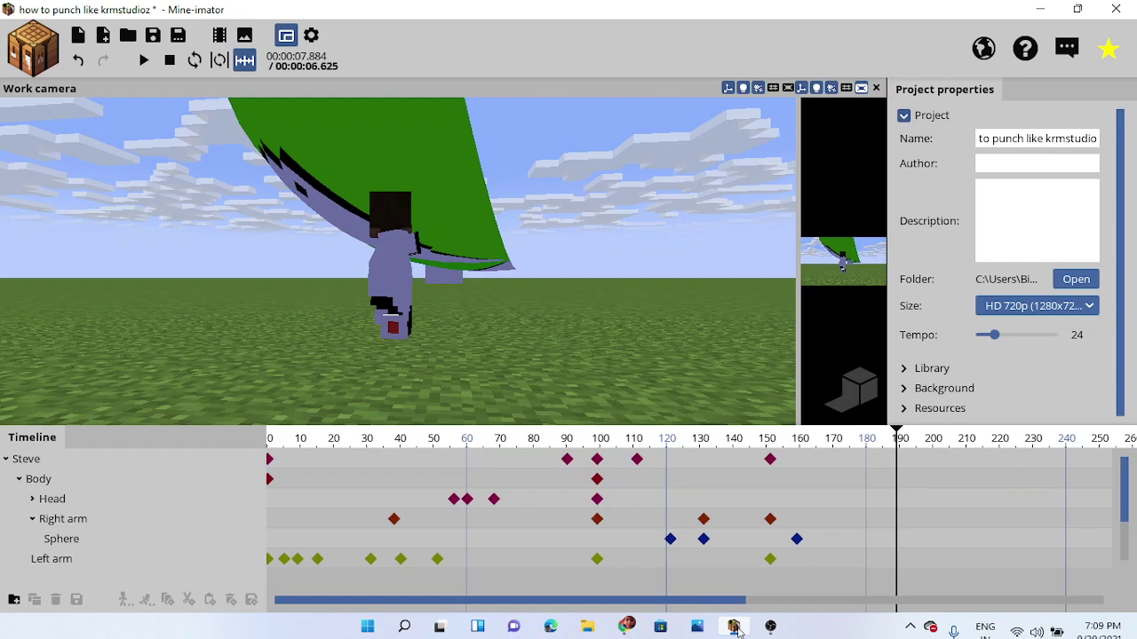
click(1033, 7)
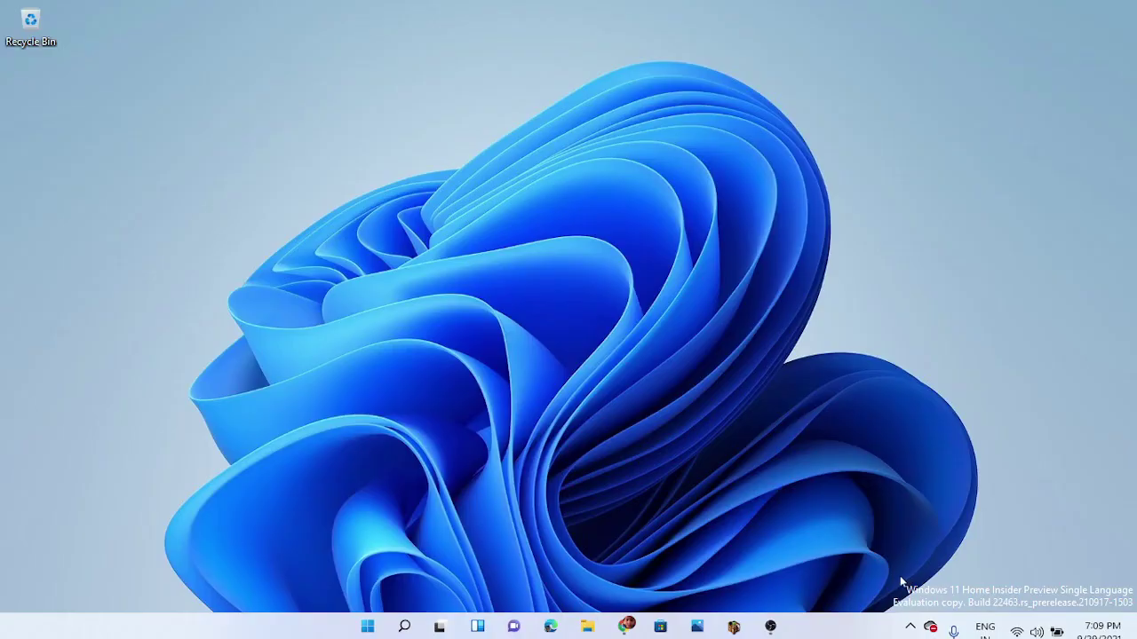